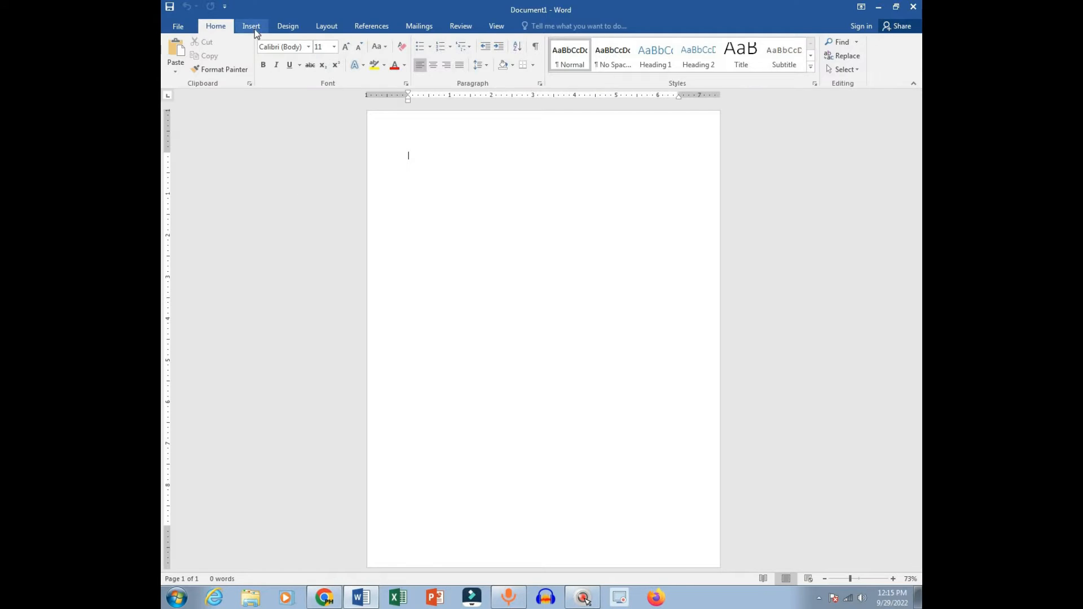
Step: Insert a table with three columns and three rows into the blank document
left_click(255, 29)
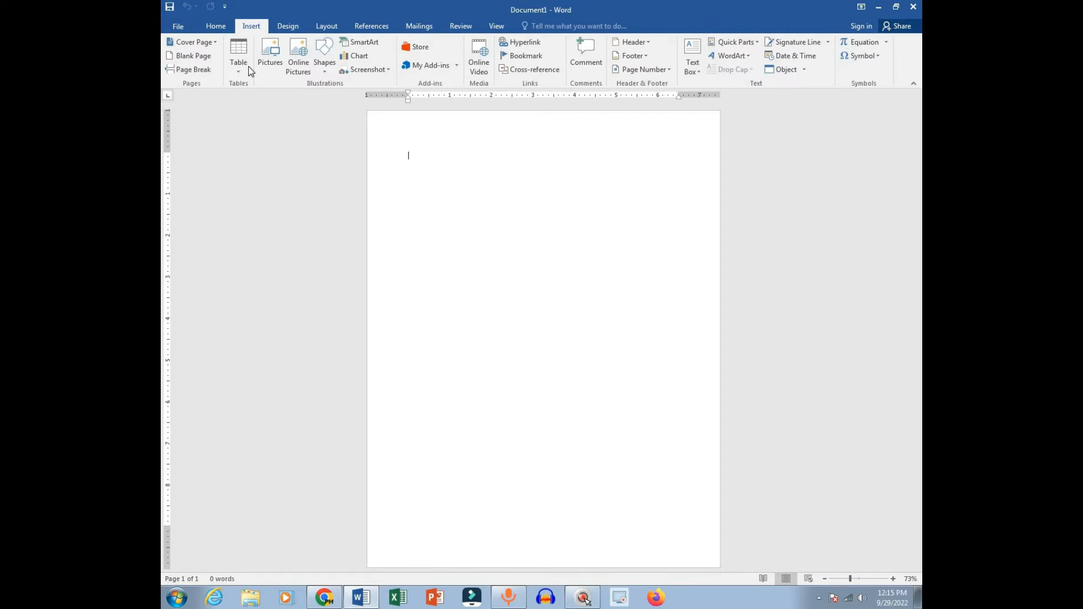
left_click(244, 76)
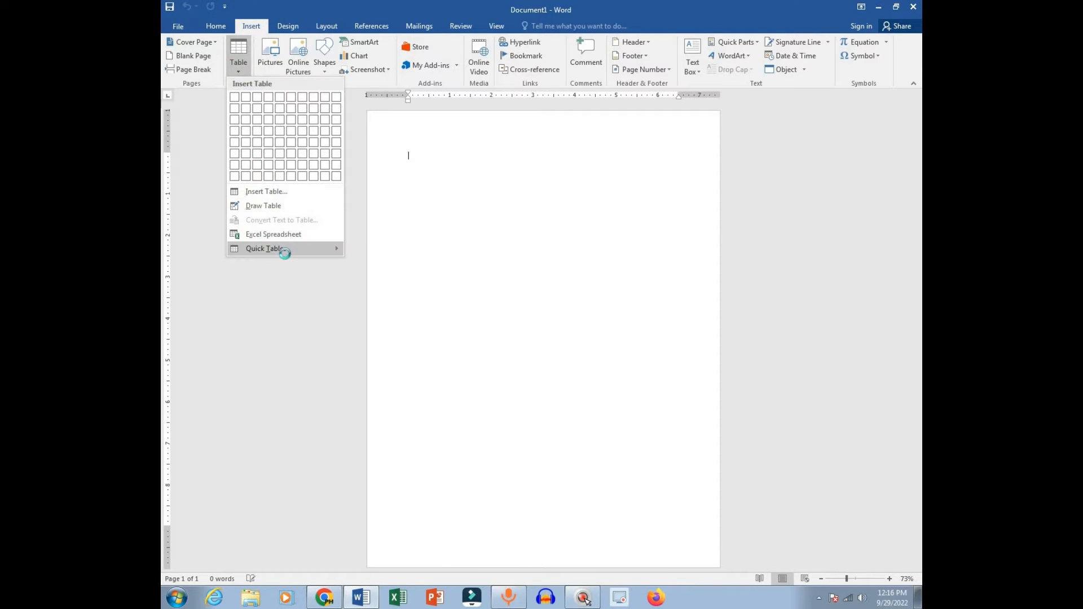
left_click(483, 160)
left_click(240, 75)
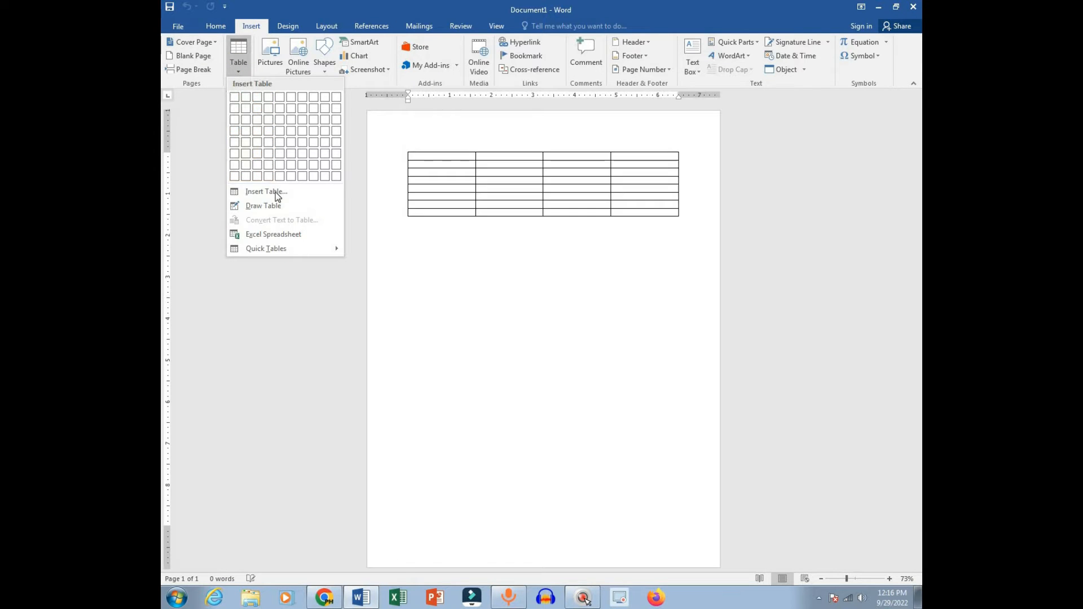
left_click(256, 118)
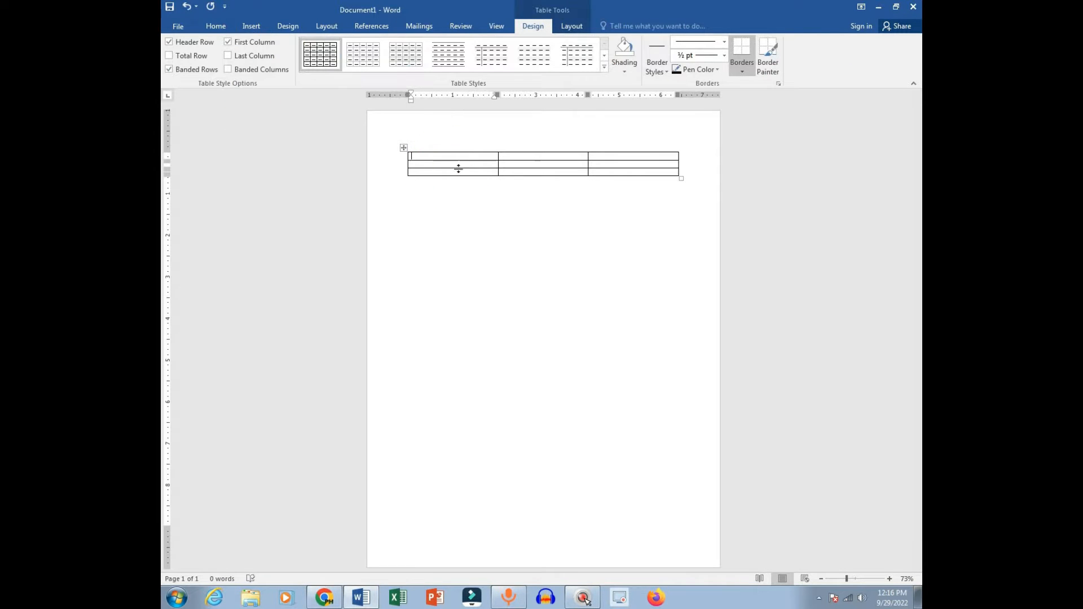
Step: Select the table's first cell and then its centre cell using the Select Cell command
left_click_drag(847, 579, 857, 581)
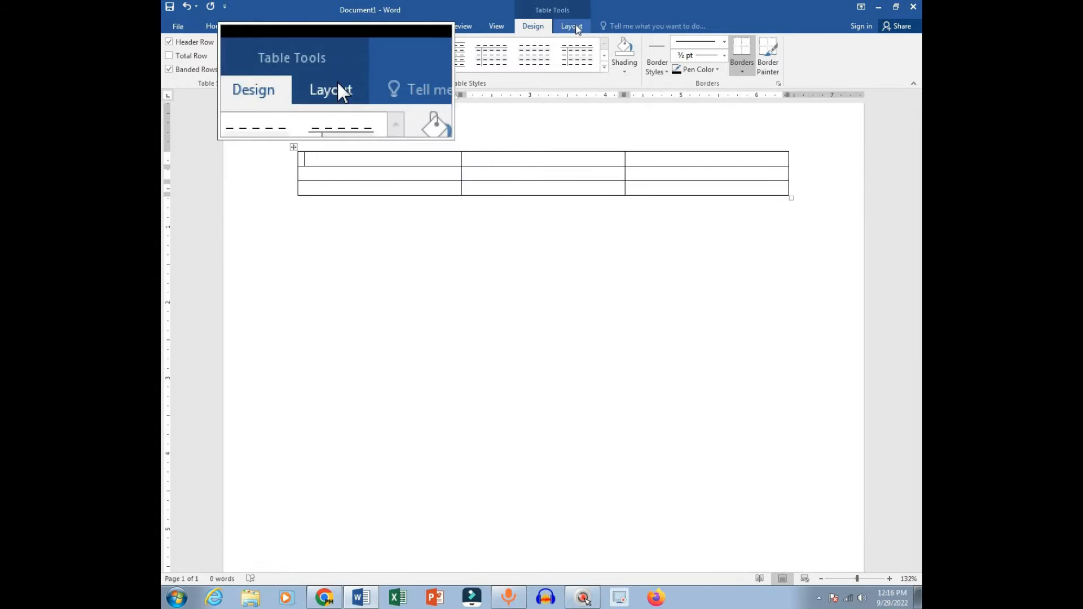
left_click(575, 27)
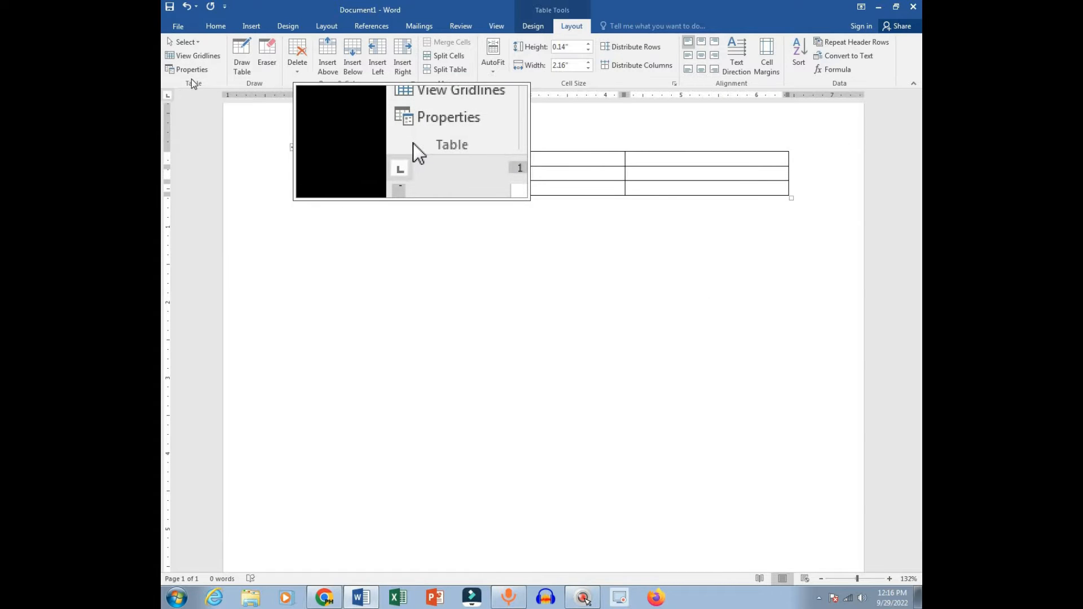
left_click(198, 43)
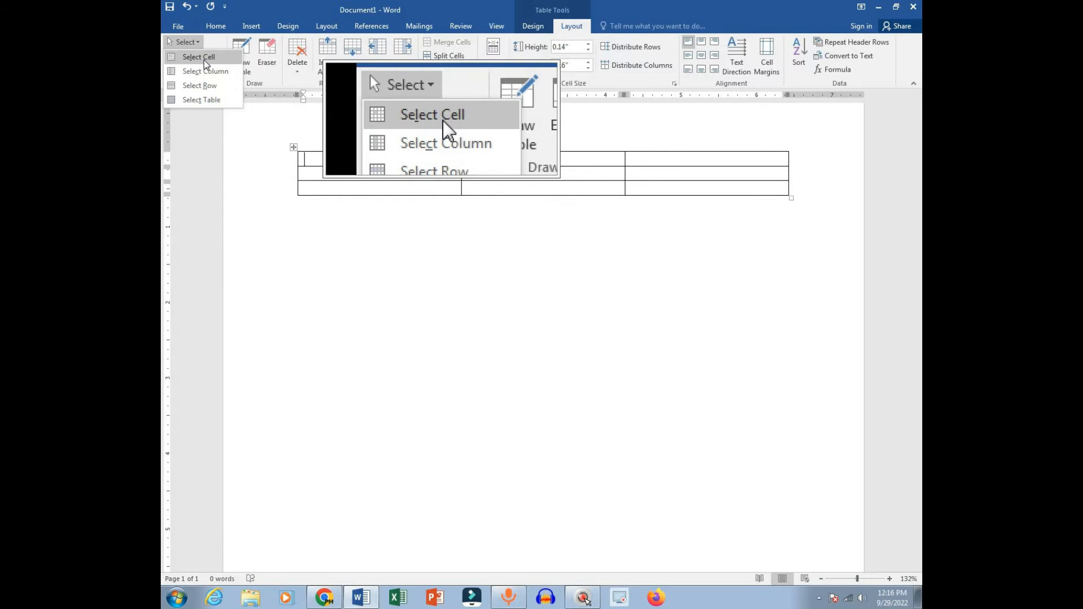
left_click(197, 57)
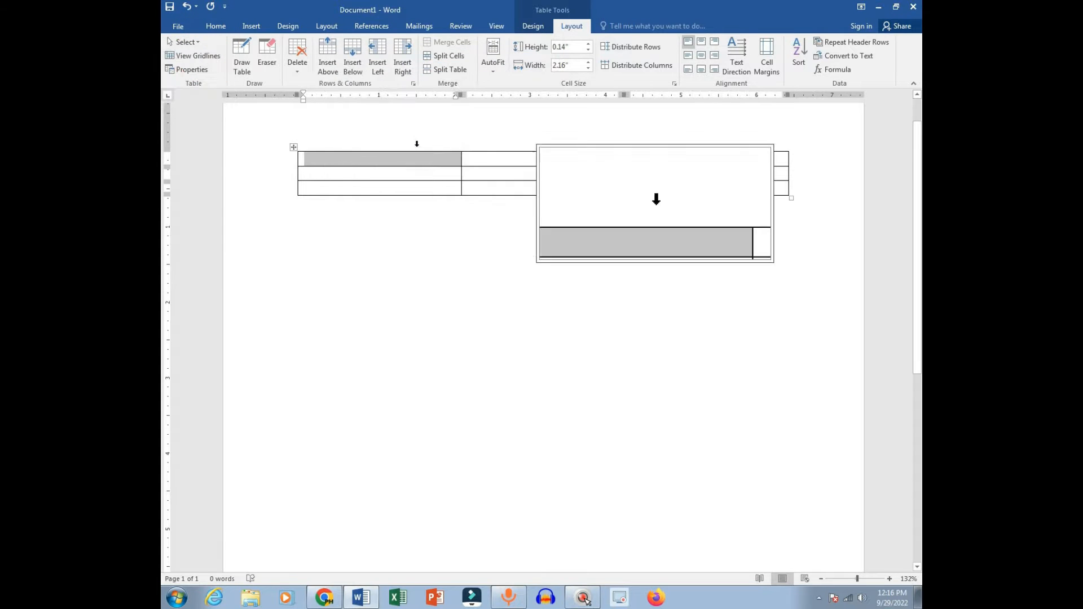
left_click(455, 165)
left_click(477, 162)
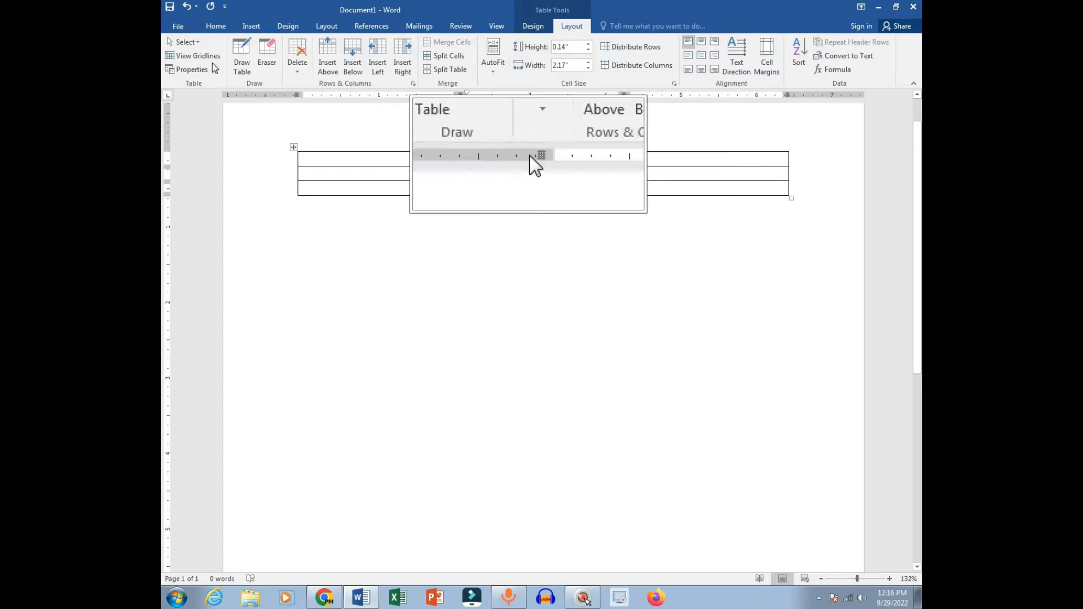
left_click(185, 42)
left_click(209, 62)
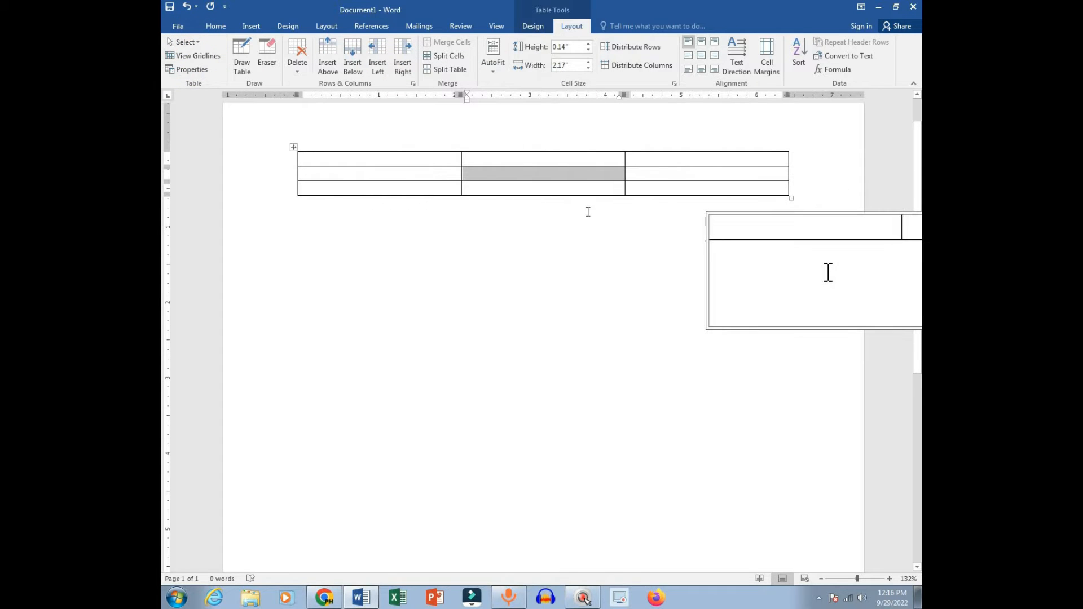
Step: Select single cells directly in the second row and the top middle, then the entire first column
left_click(628, 173)
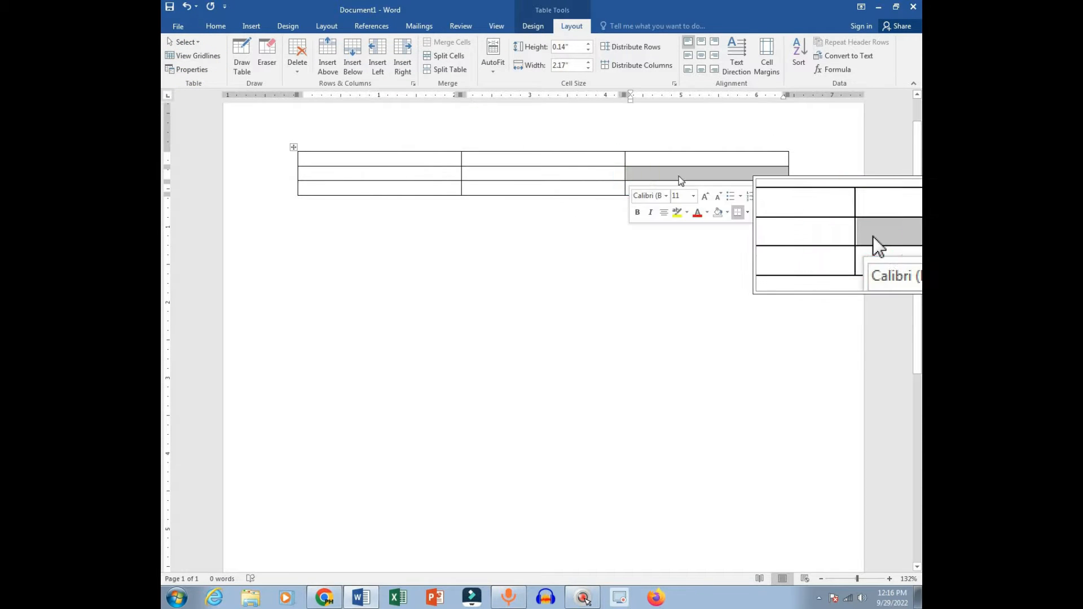
left_click(464, 177)
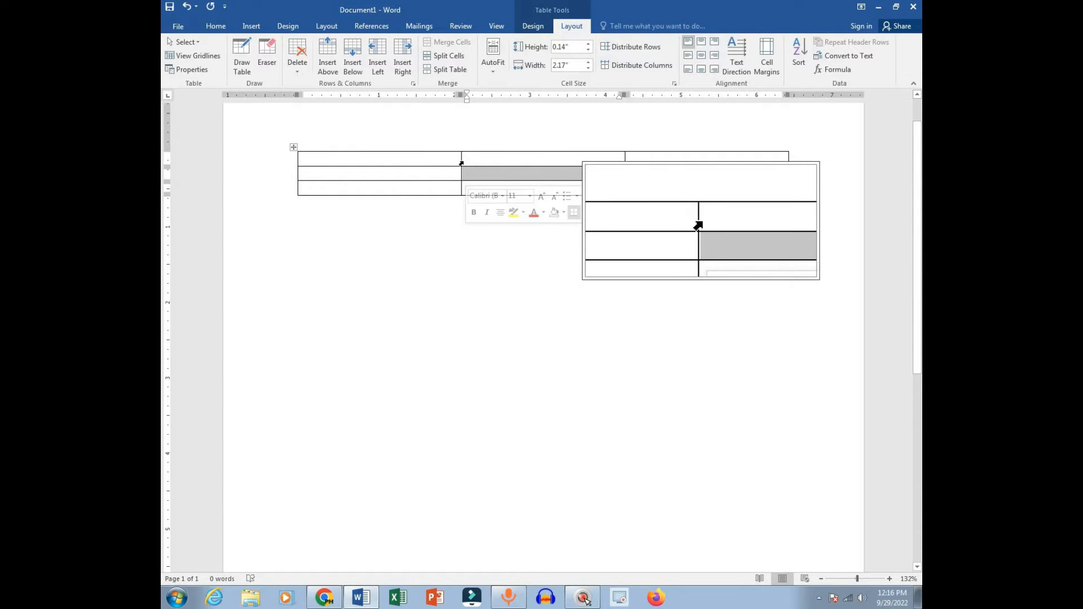
left_click(463, 161)
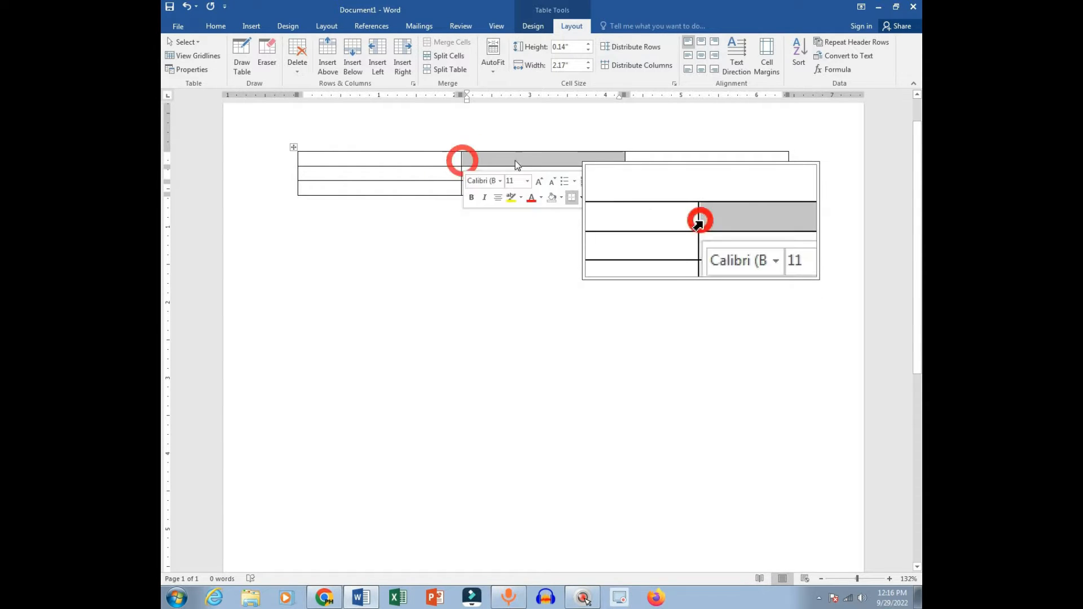
left_click(395, 150)
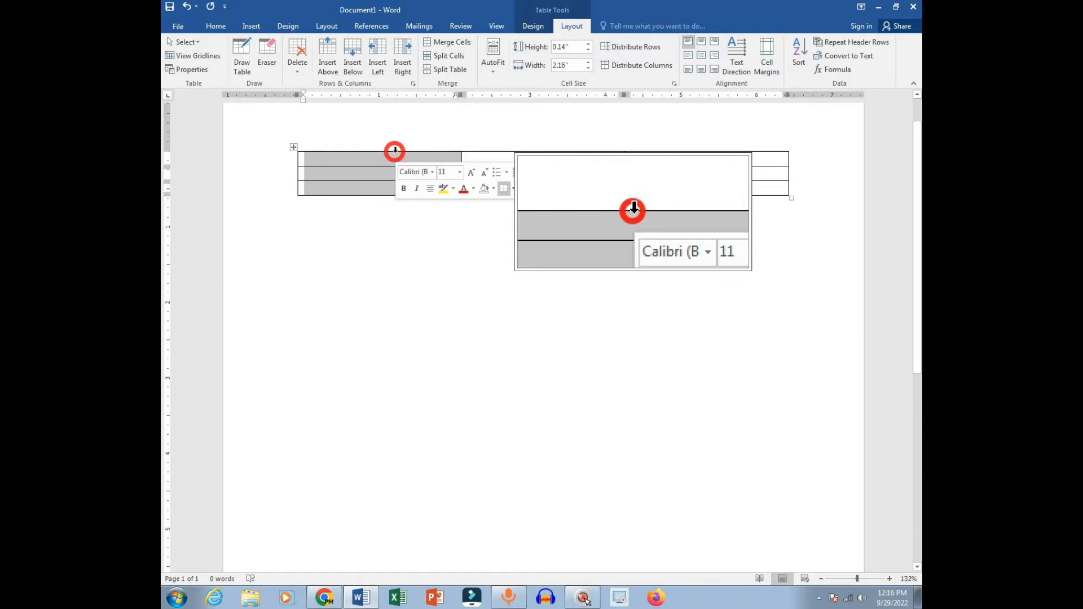
Step: Build a multiple selection from all three second-row cells plus the last cell of the third row, then clear it
left_click(298, 177)
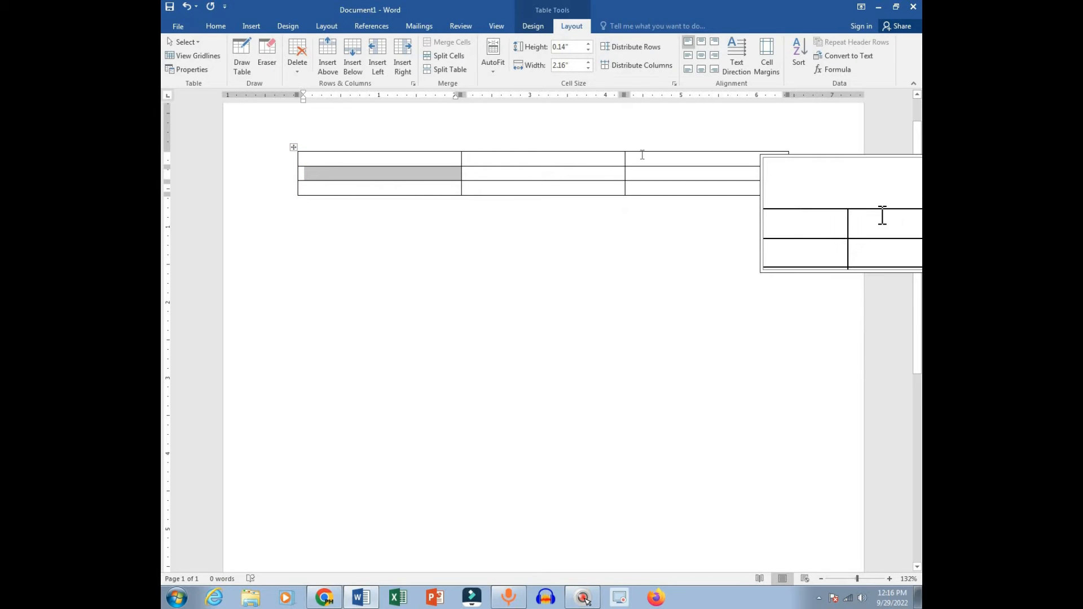
left_click(461, 175, "ctrl")
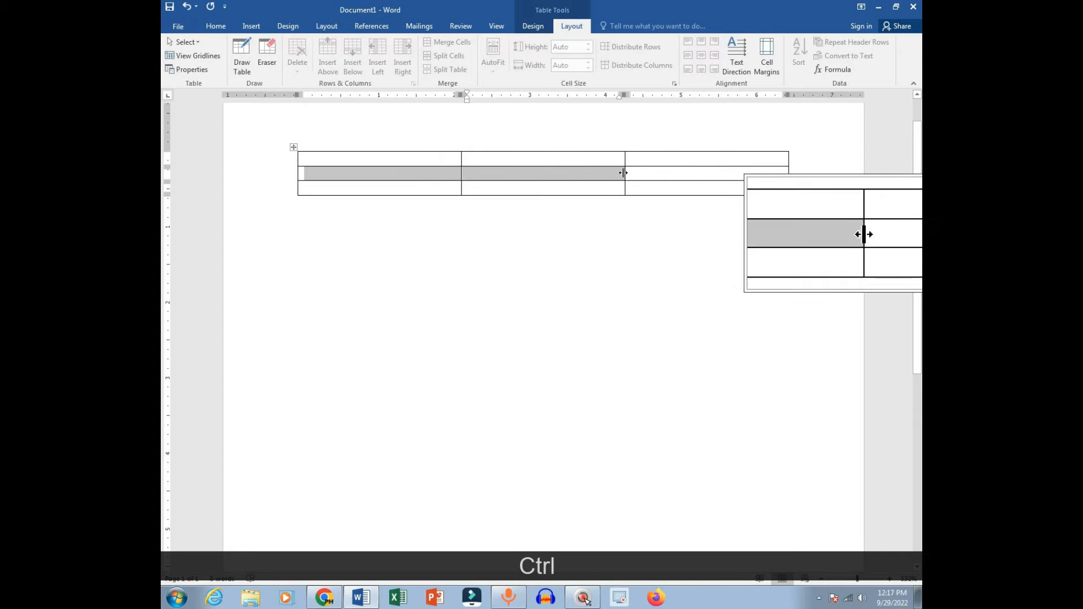
left_click(626, 174, "ctrl")
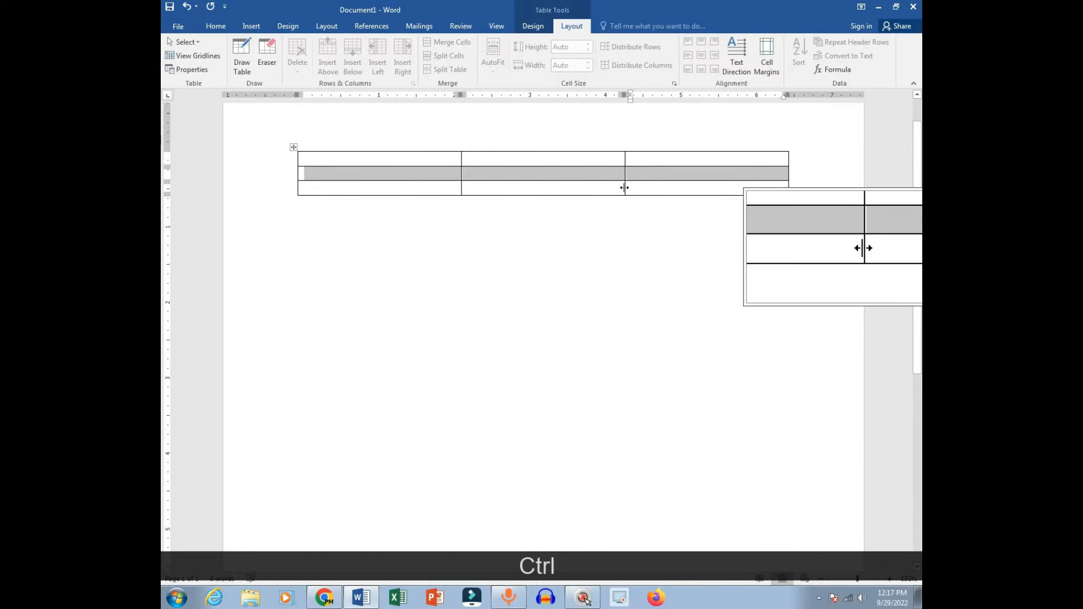
left_click(625, 188, "ctrl")
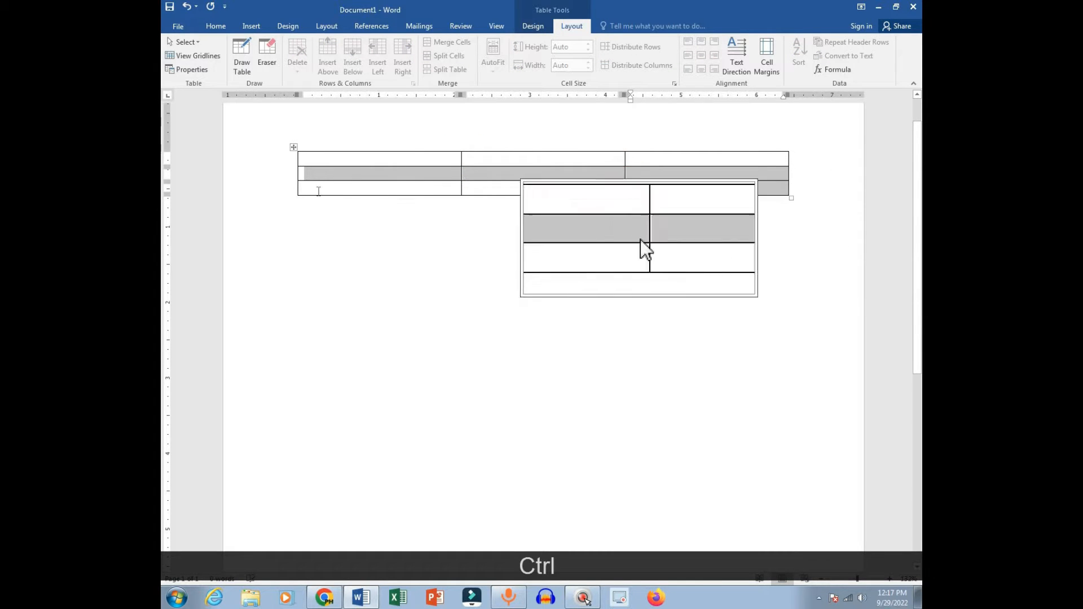
left_click(300, 163, "ctrl")
left_click(749, 185)
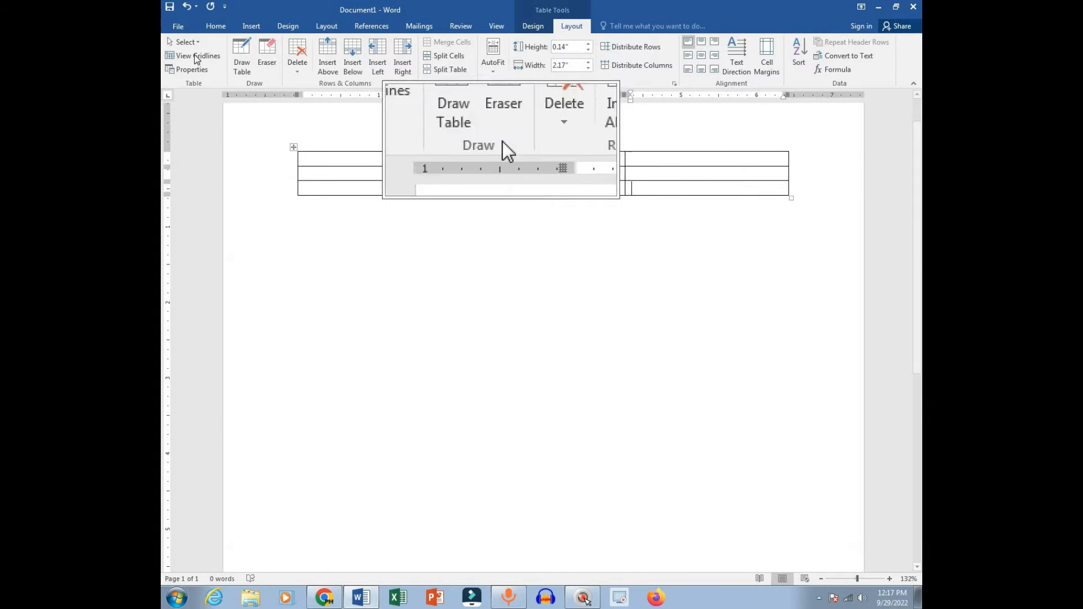
Step: Use the Select commands to select the current column, row and whole table in turn, then clear the selection
left_click(193, 44)
left_click(209, 75)
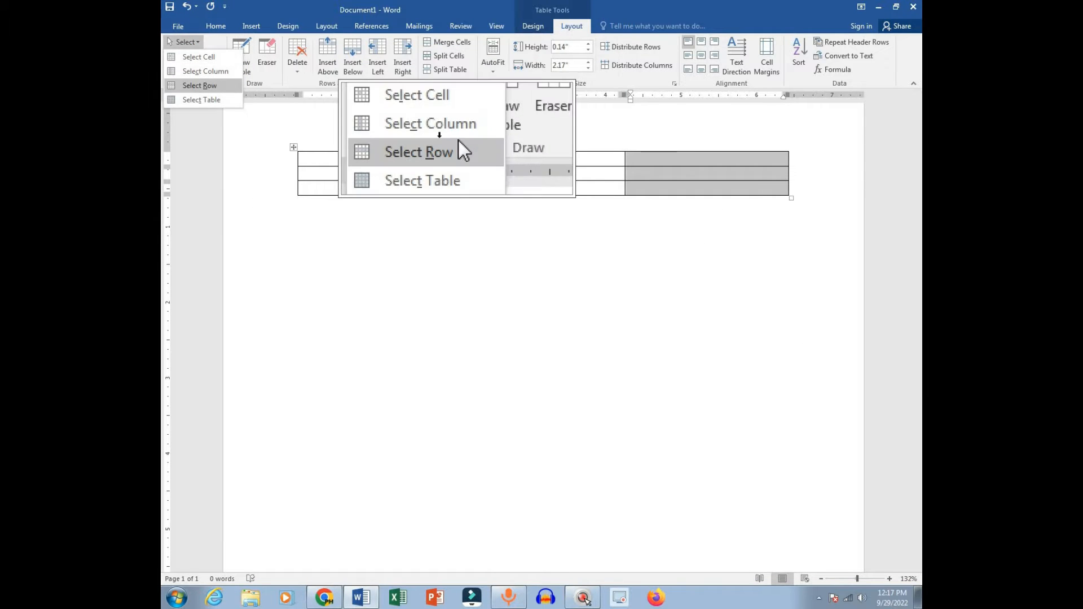
left_click(199, 84)
left_click(185, 42)
left_click(231, 100)
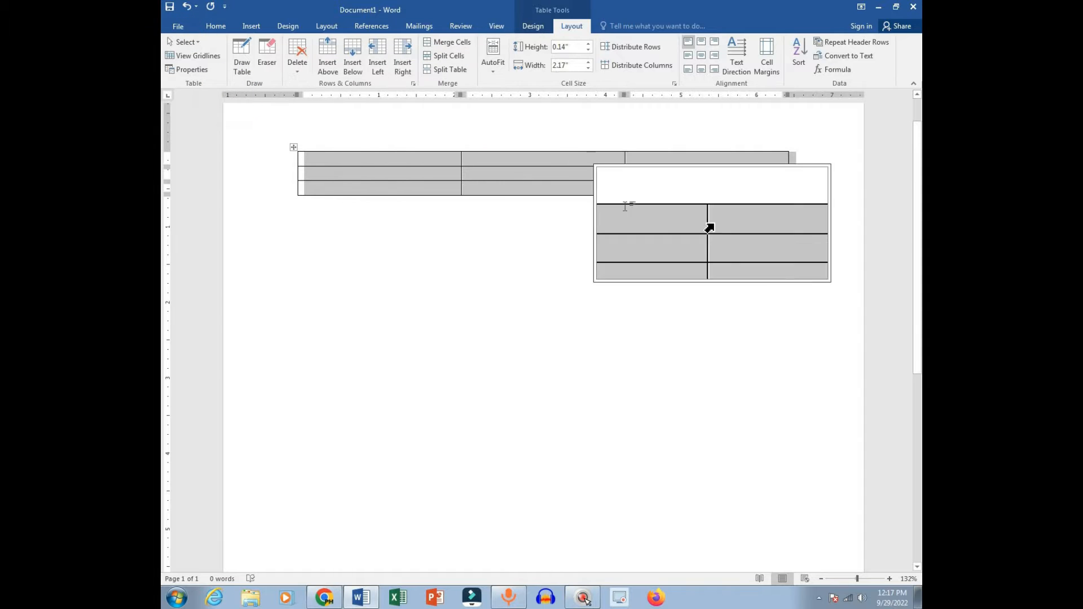
left_click(621, 182)
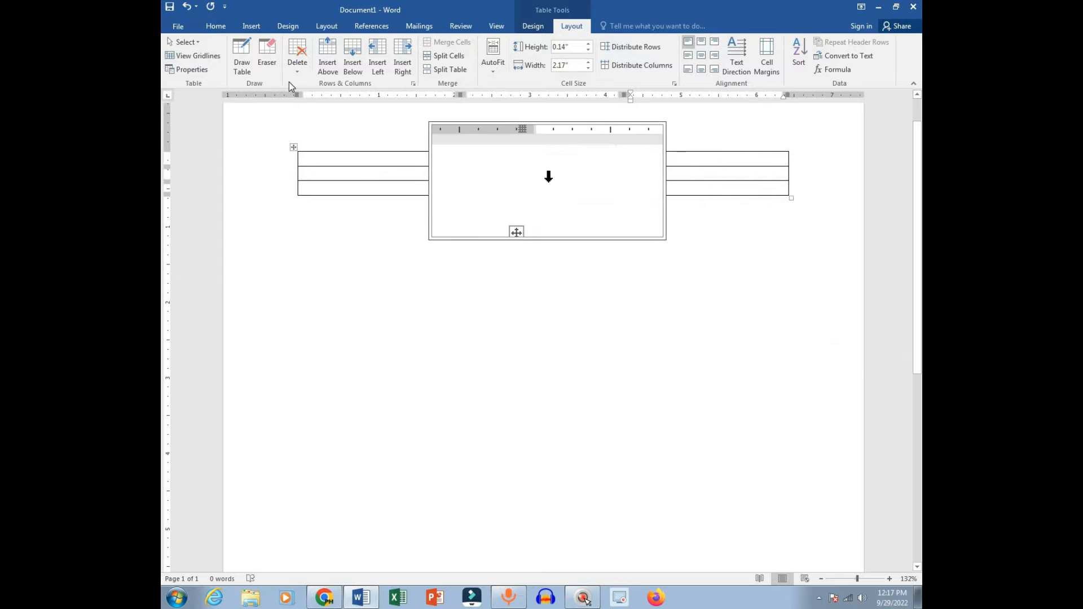
Step: Turn on View Gridlines and apply No Border to the whole table
left_click(217, 66)
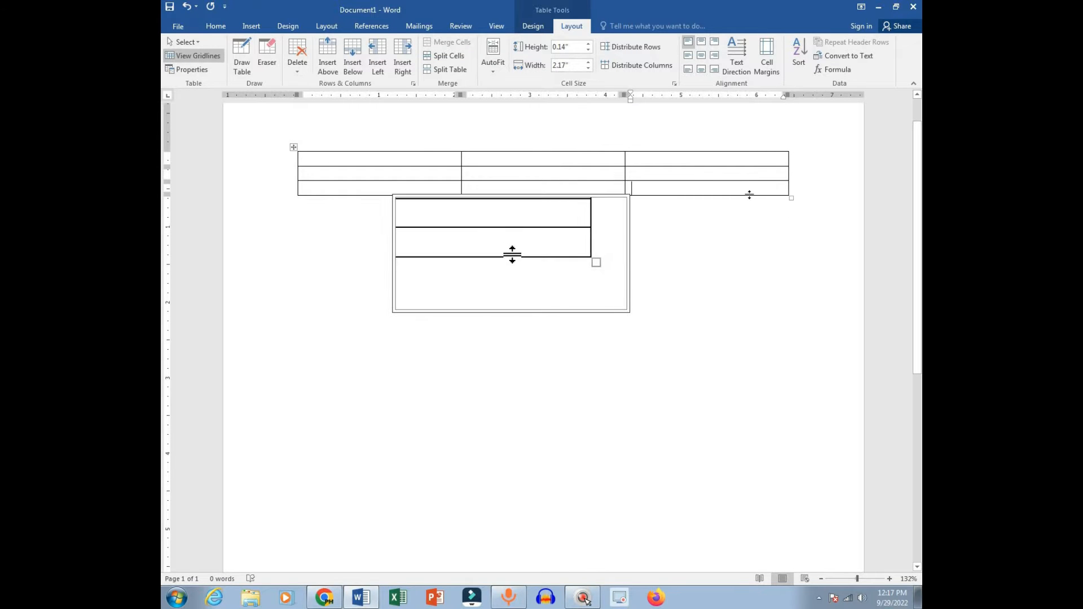
left_click(293, 147)
left_click(413, 130)
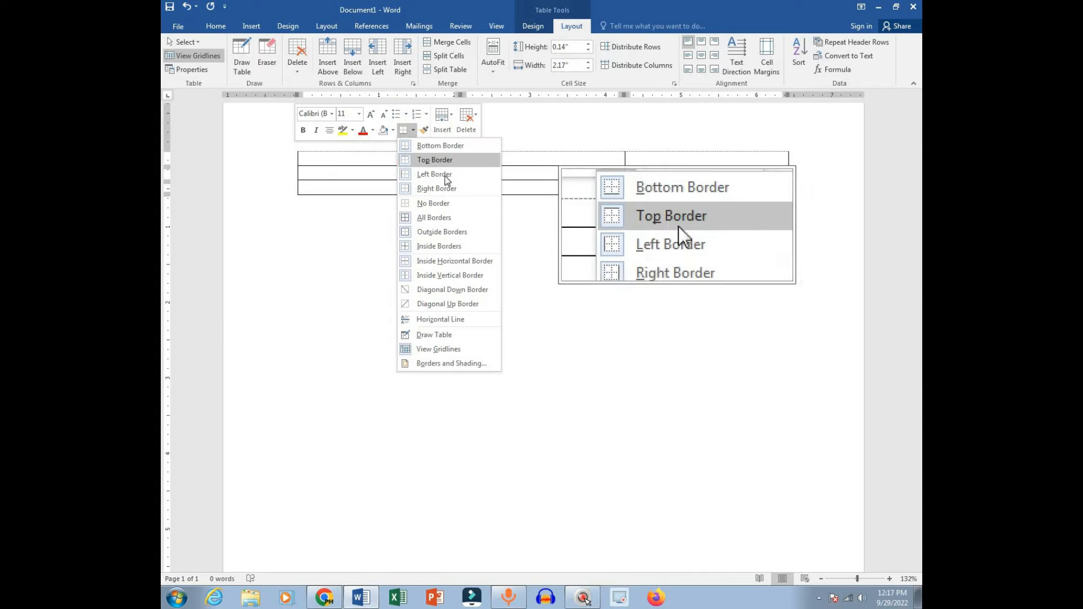
left_click(451, 204)
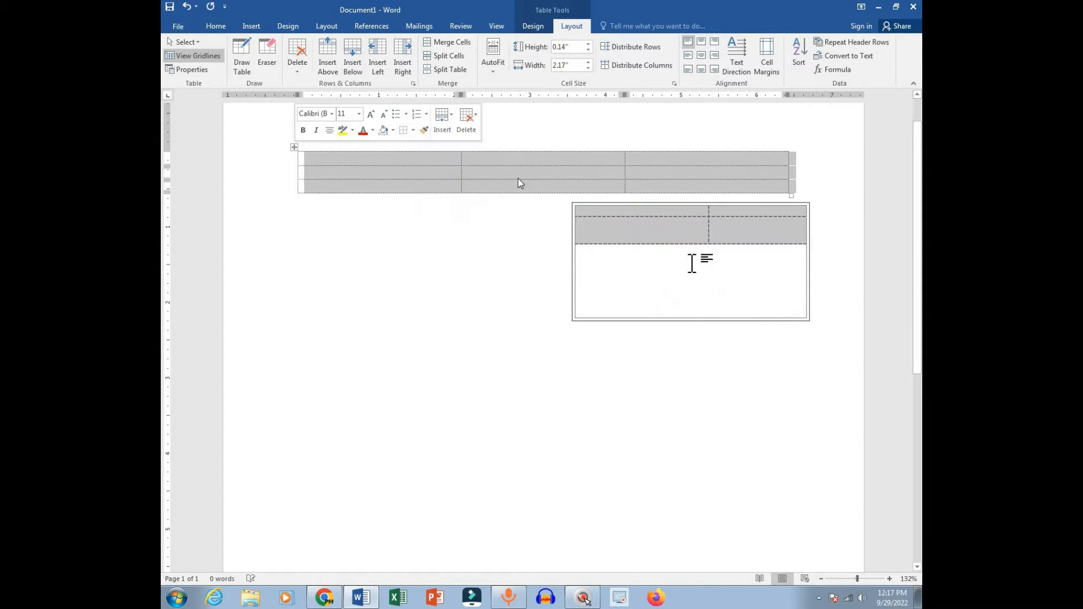
left_click_drag(370, 151, 564, 151)
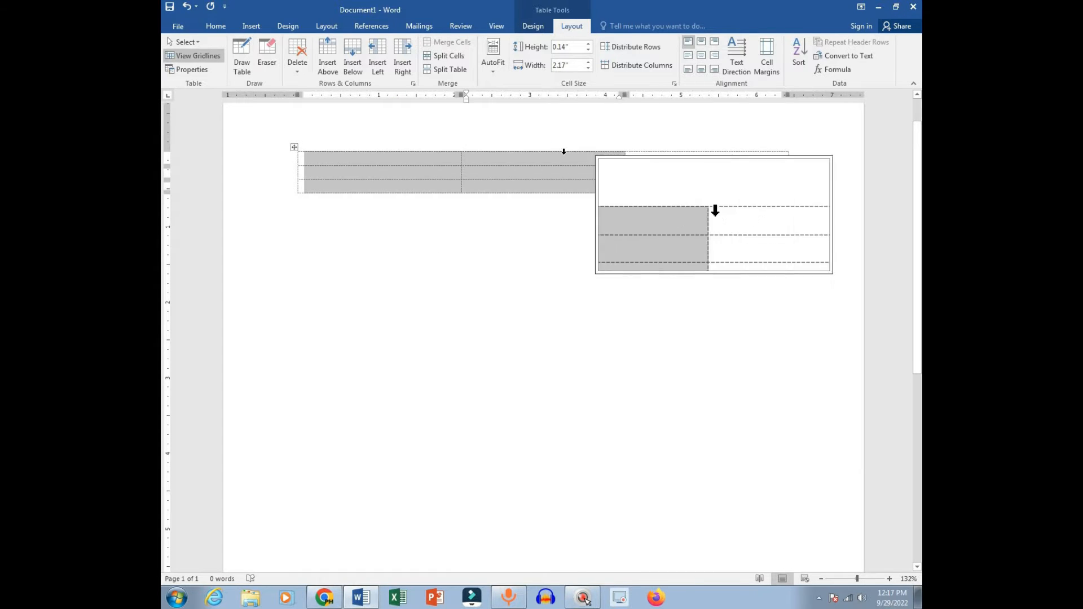
left_click(677, 157)
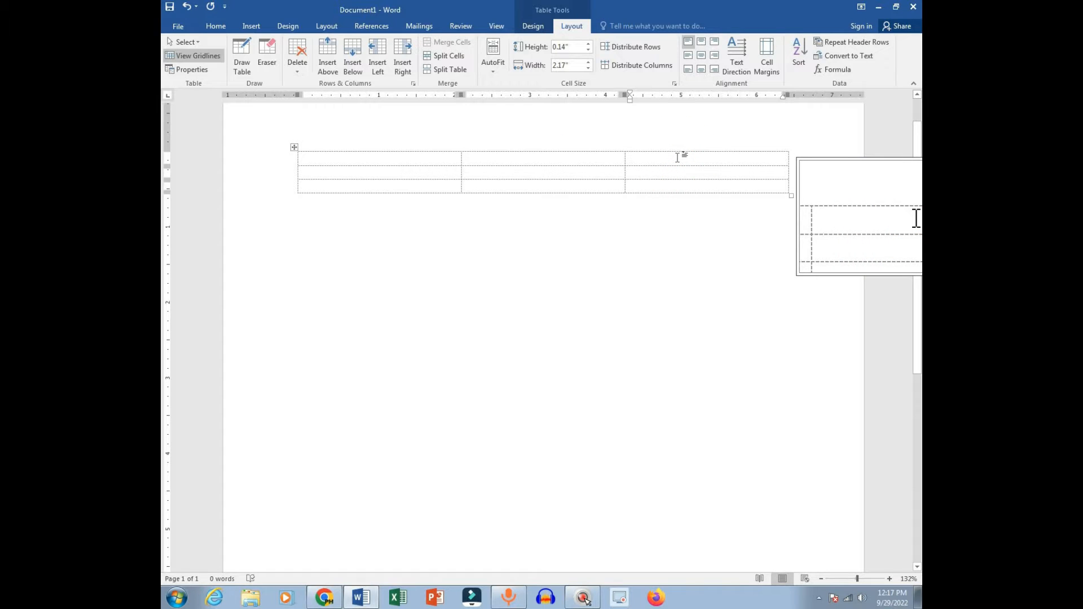
Step: Stretch the table rows to about 0.43" high and enter "asd" in the first two top-row cells and the bottom middle cell
left_click_drag(791, 195, 790, 251)
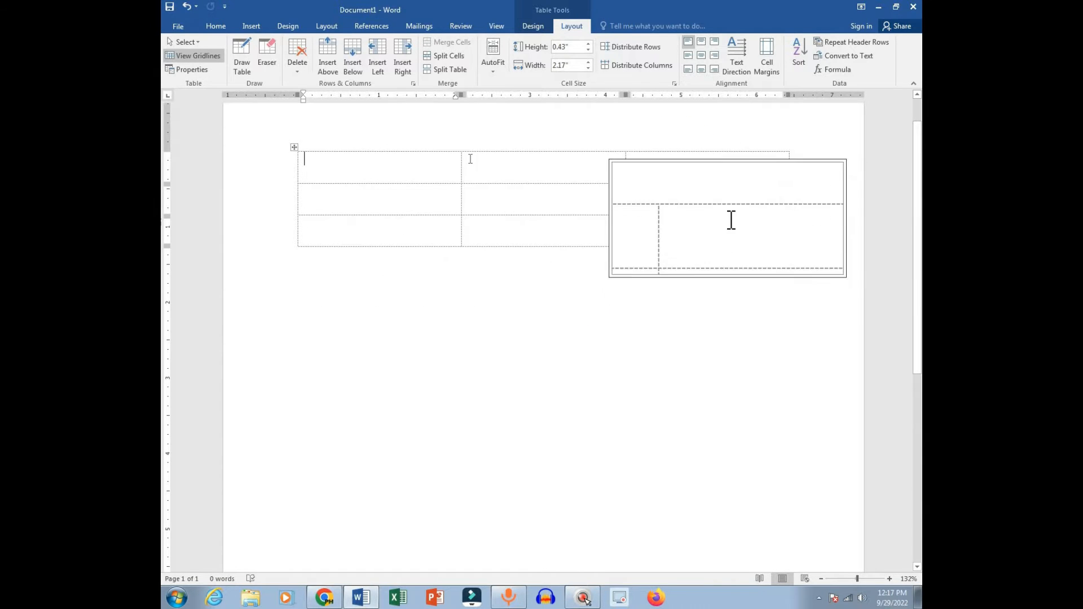
type("asd")
left_click(561, 174)
type("asd")
left_click(556, 232)
type("asd")
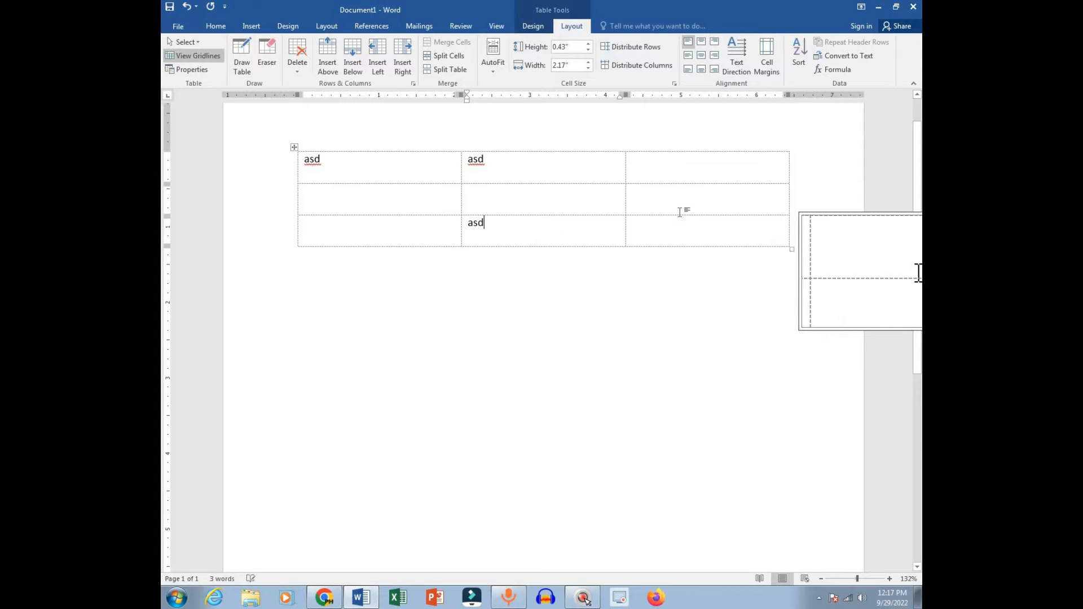
Step: Check the borderless table in the print preview and return to the document
key("ctrl")
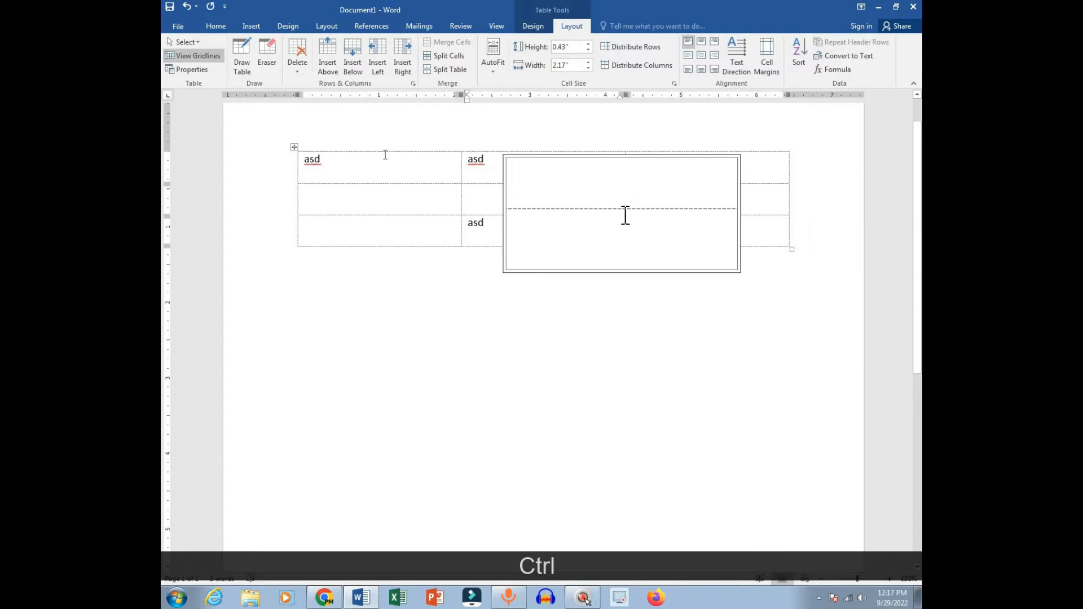
key("ctrl+p")
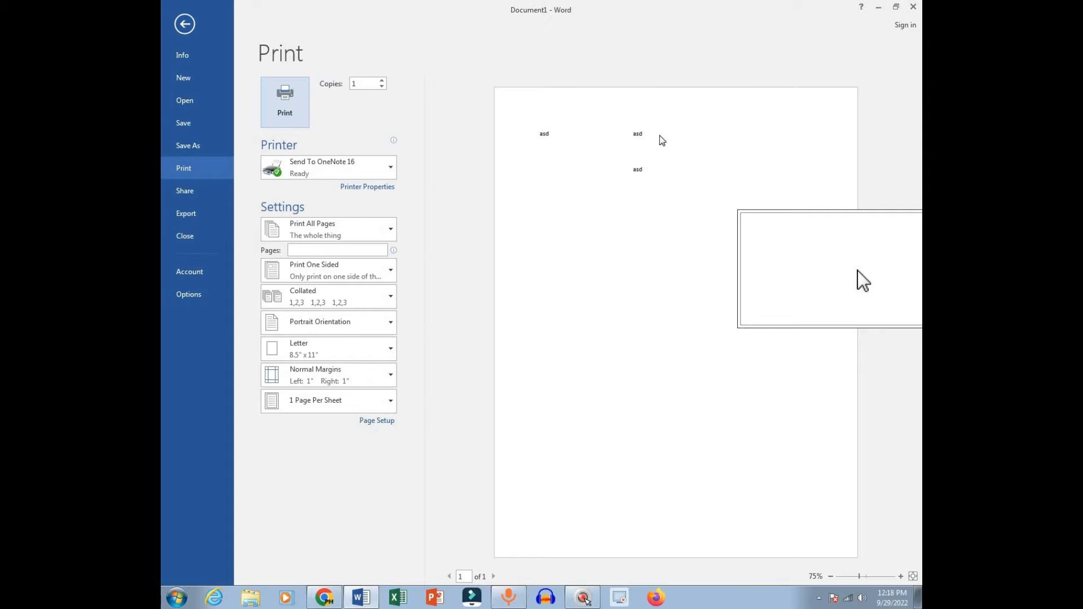
left_click(180, 24)
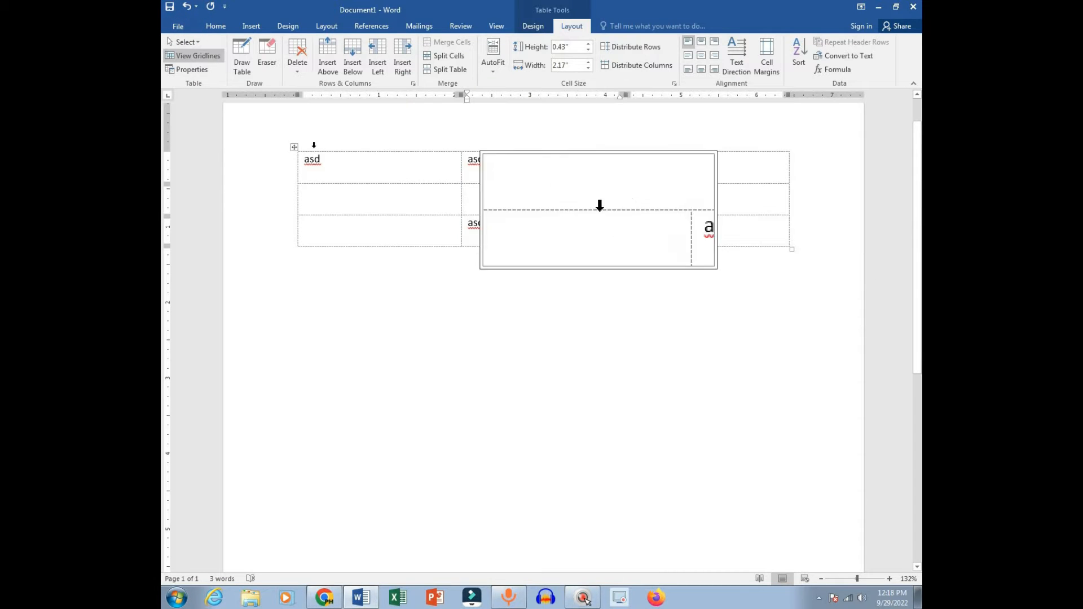
Step: Turn off View Gridlines for the borderless table and clear the table selection
left_click(294, 147)
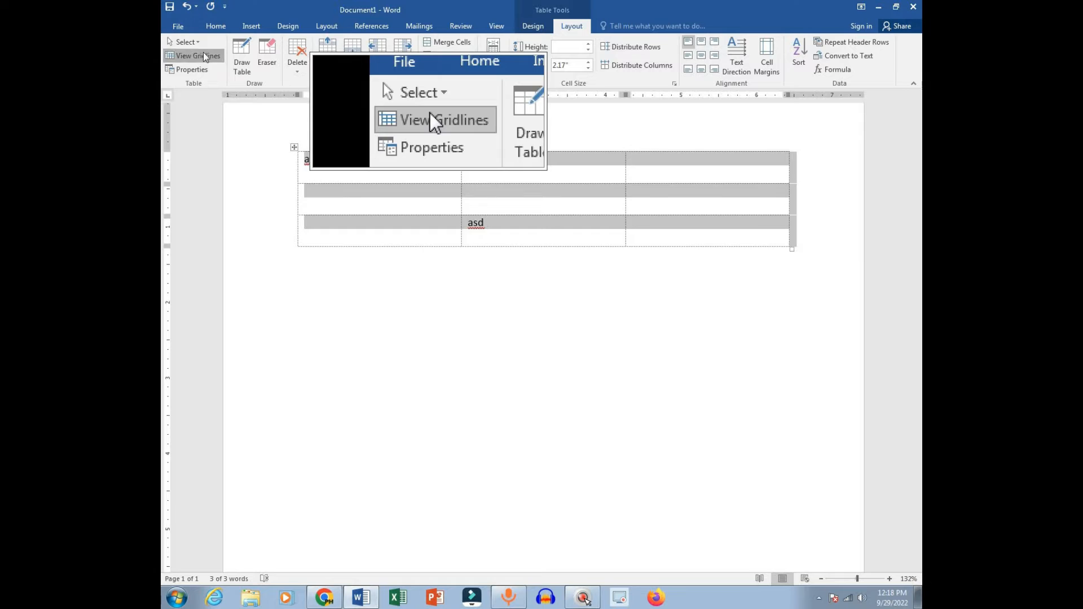
left_click(204, 57)
left_click(609, 198)
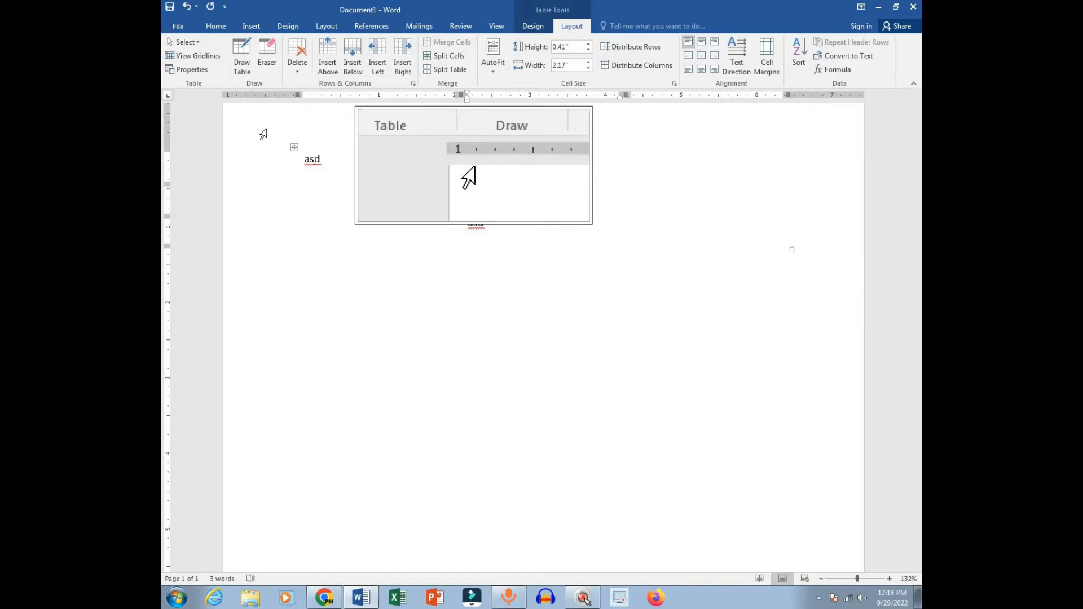
Step: Restore all inside and outside borders on the whole table and clear the table selection
left_click(294, 146)
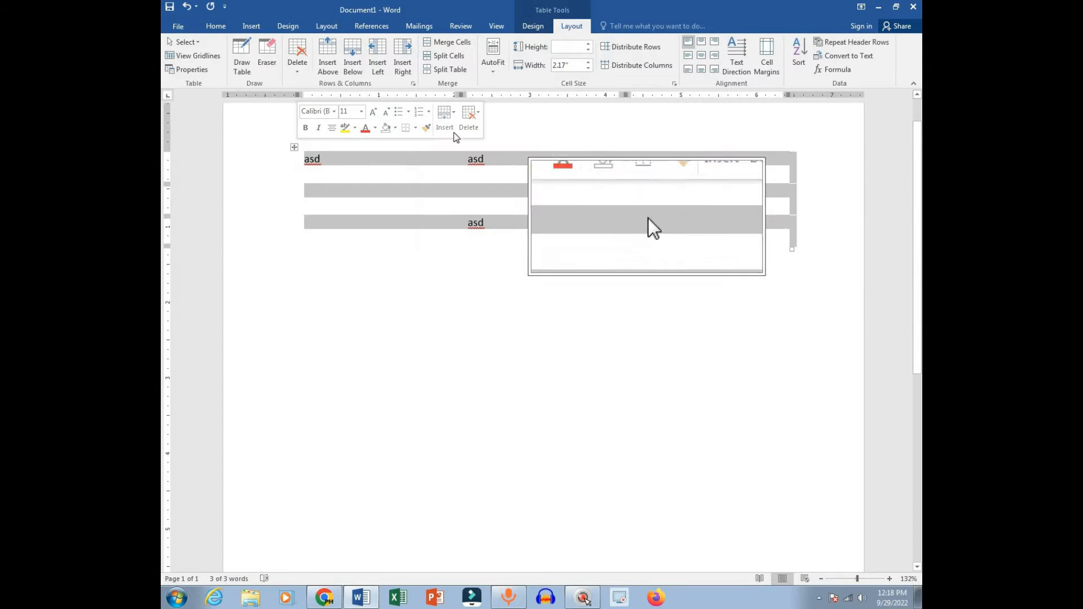
left_click(416, 128)
left_click(424, 215)
left_click(346, 190)
Step: Examine the table's size, alignment and text wrapping settings in Table Properties and close the dialog unchanged
left_click(185, 69)
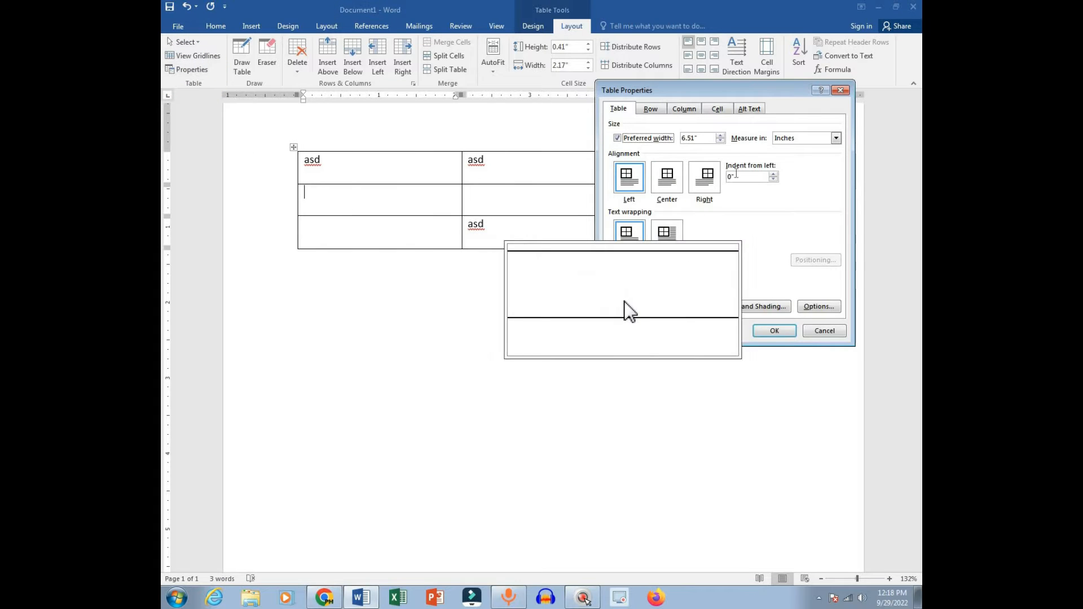
left_click_drag(715, 95, 588, 292)
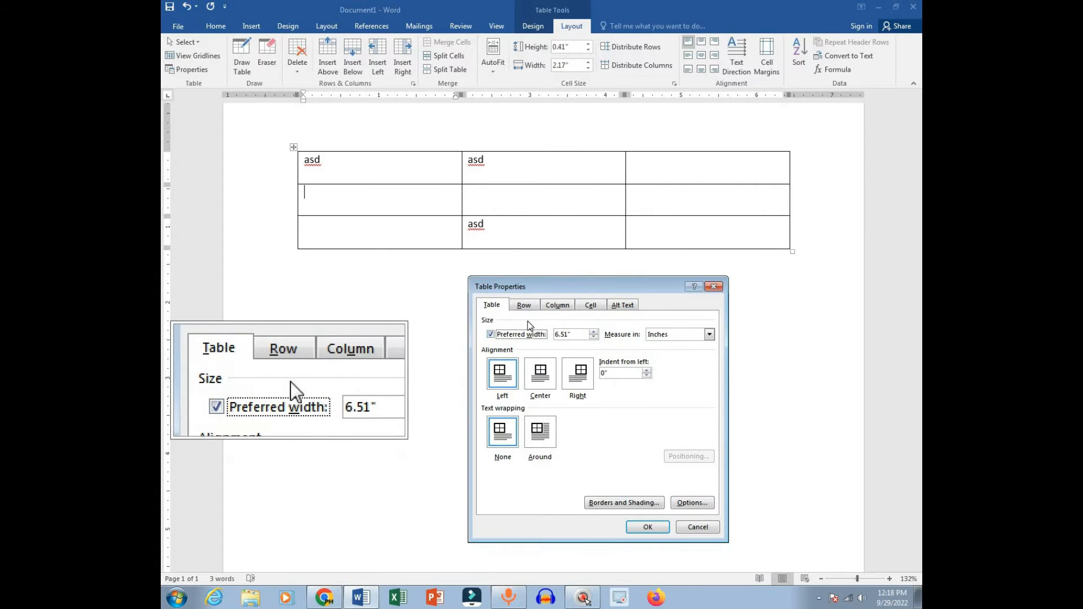
left_click(714, 286)
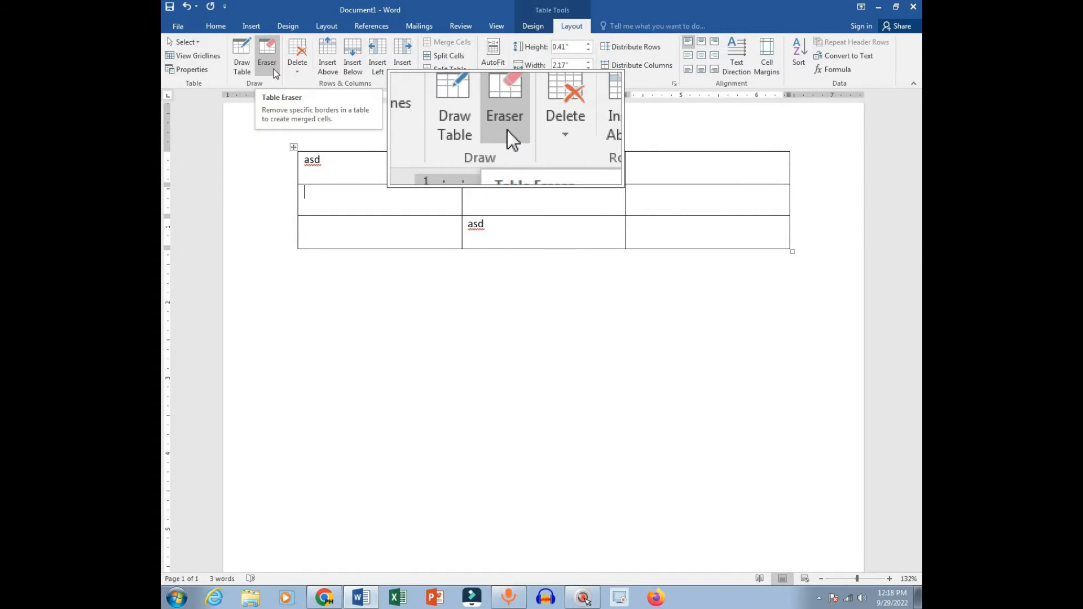
left_click(298, 67)
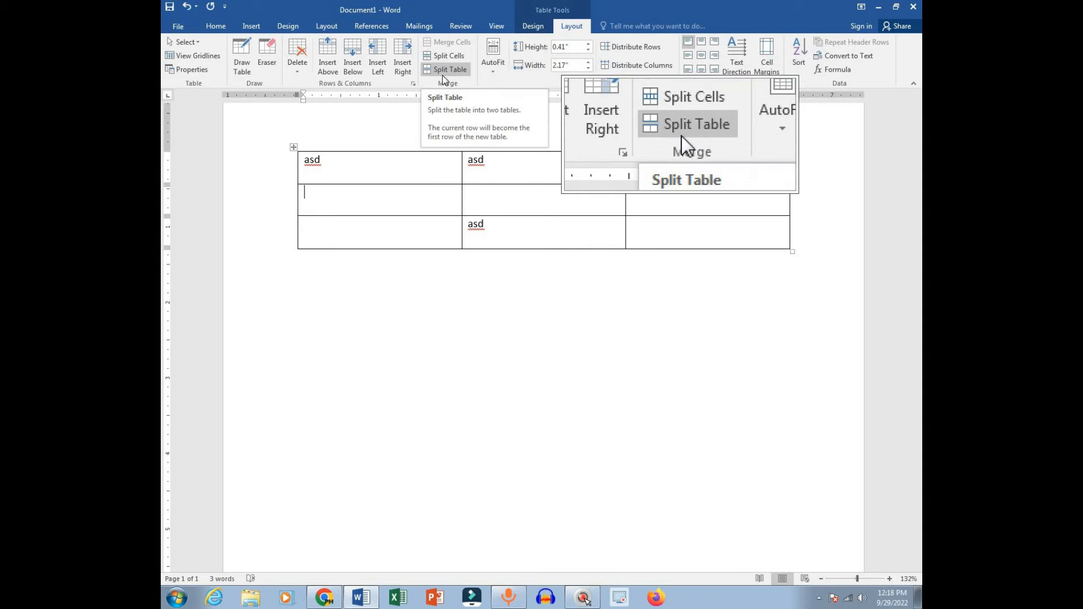
Step: Merge the three cells of the first column into one cell
left_click(436, 45)
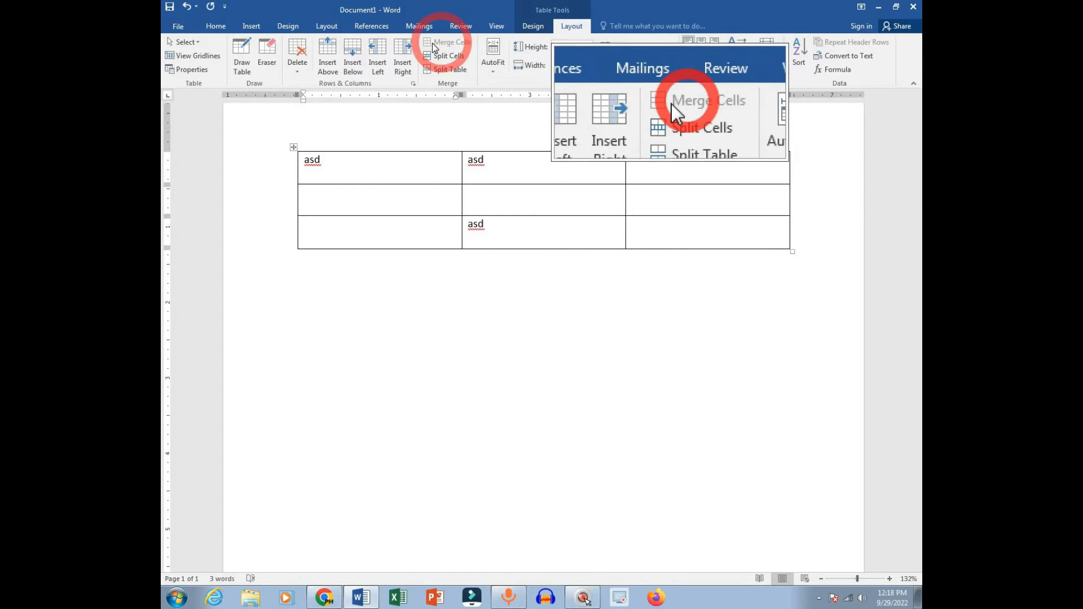
left_click(323, 162)
left_click_drag(331, 196, 335, 243)
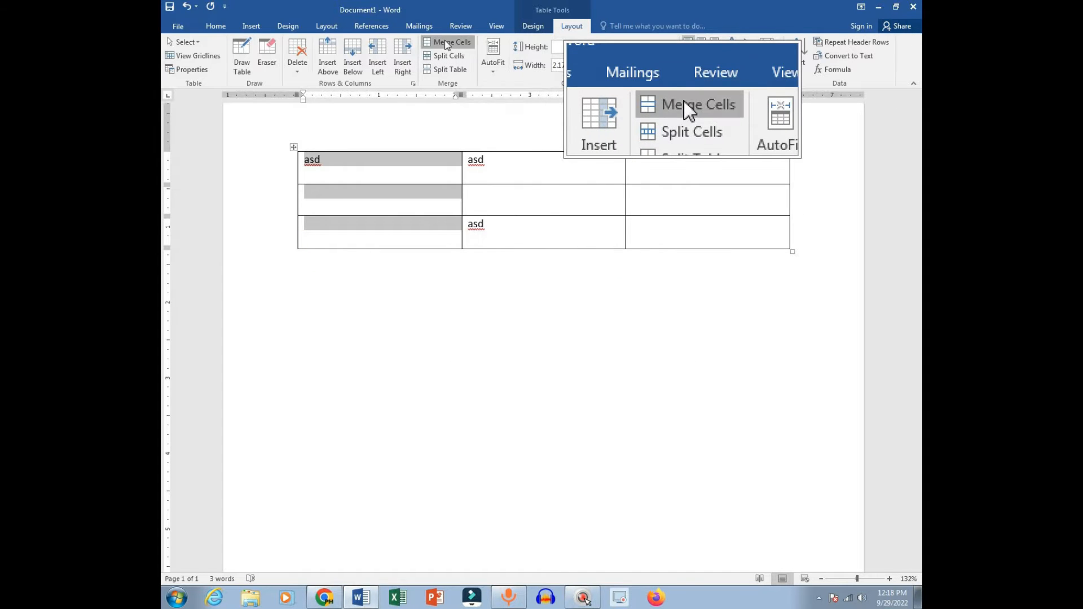
left_click(447, 44)
left_click_drag(365, 175, 361, 225)
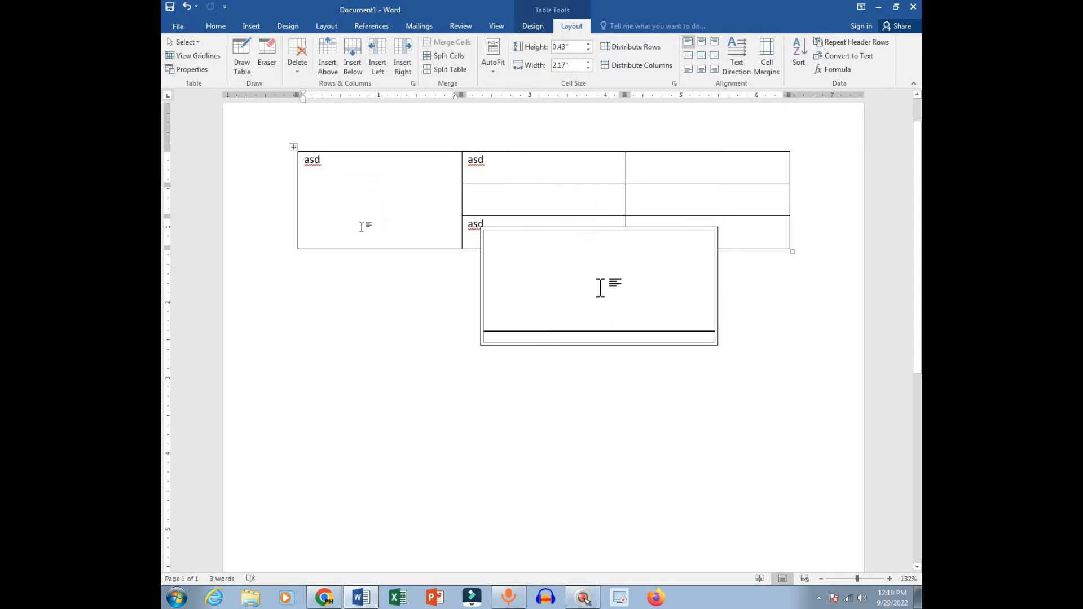
left_click_drag(395, 174, 504, 260)
Step: Merge the three cells of the middle column into one cell
left_click(510, 210)
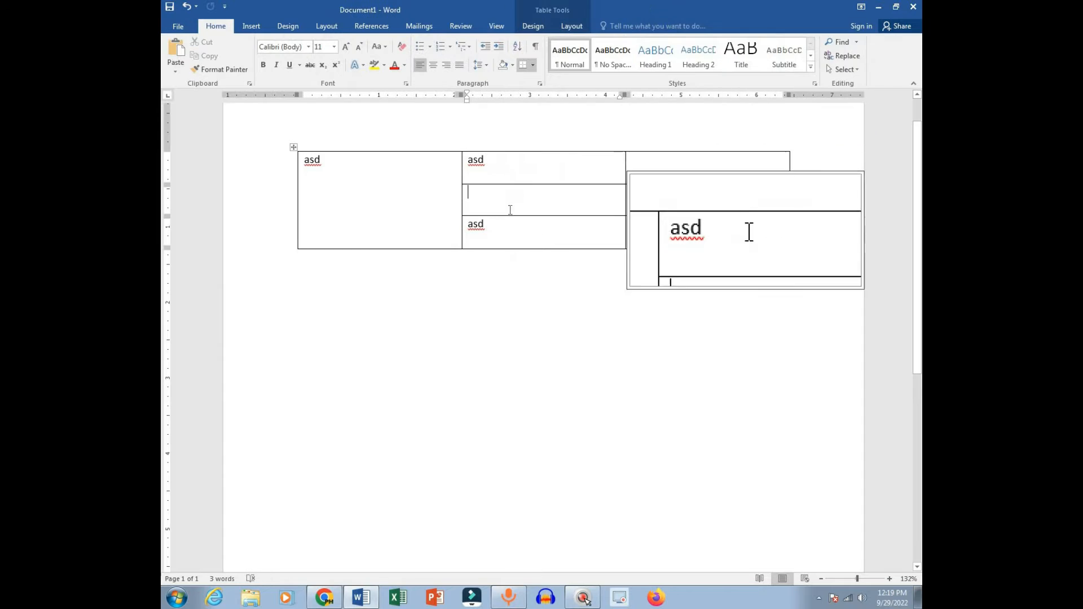
left_click_drag(507, 164, 510, 229)
left_click(569, 28)
left_click(448, 46)
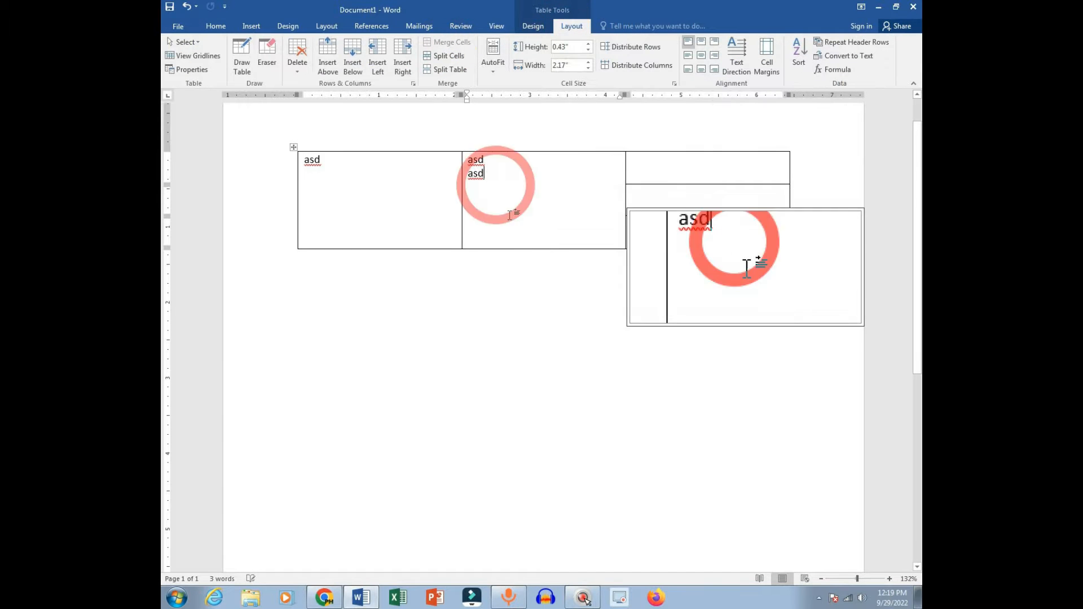
Step: Undo both column merges and clear the selection
key("ctrl+z")
key("ctrl+z")
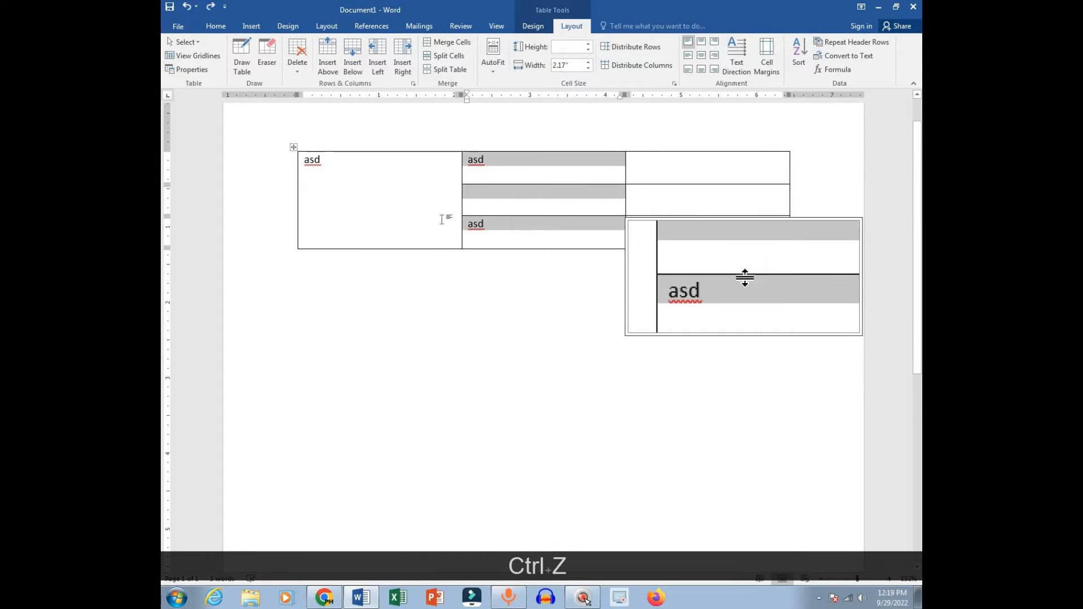
left_click(547, 214)
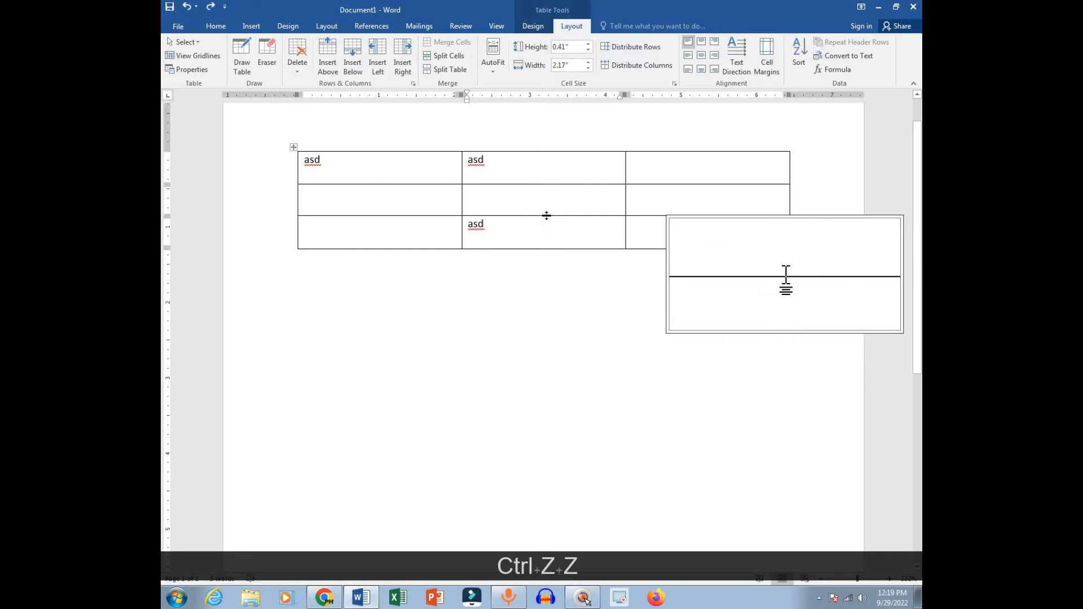
Step: Merge the three cells of the top row into one cell
left_click_drag(383, 175, 731, 163)
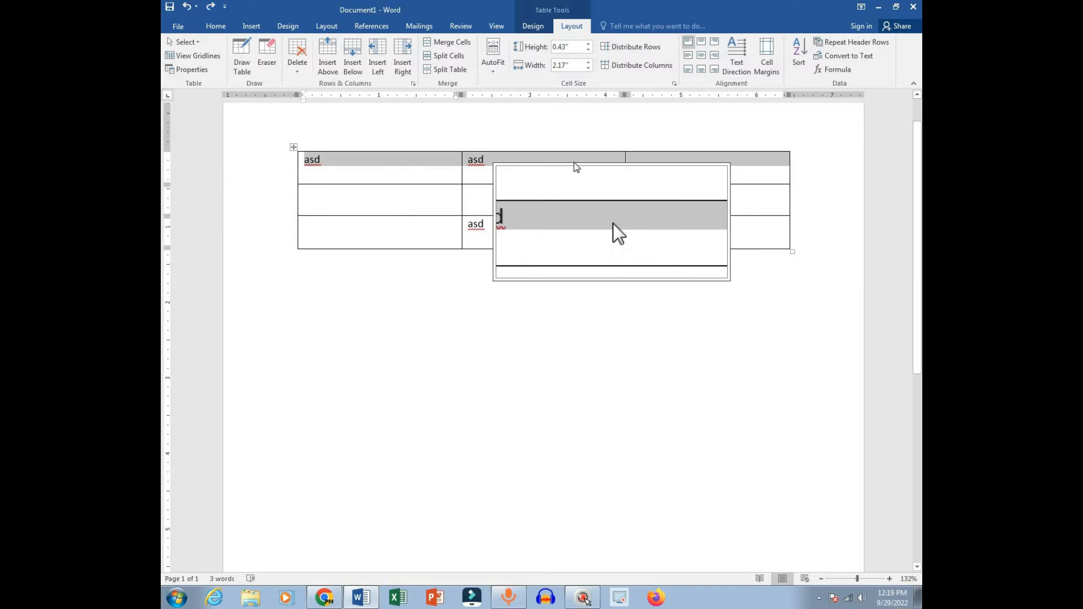
left_click(679, 167)
left_click_drag(679, 168, 784, 167)
key("shift+F10")
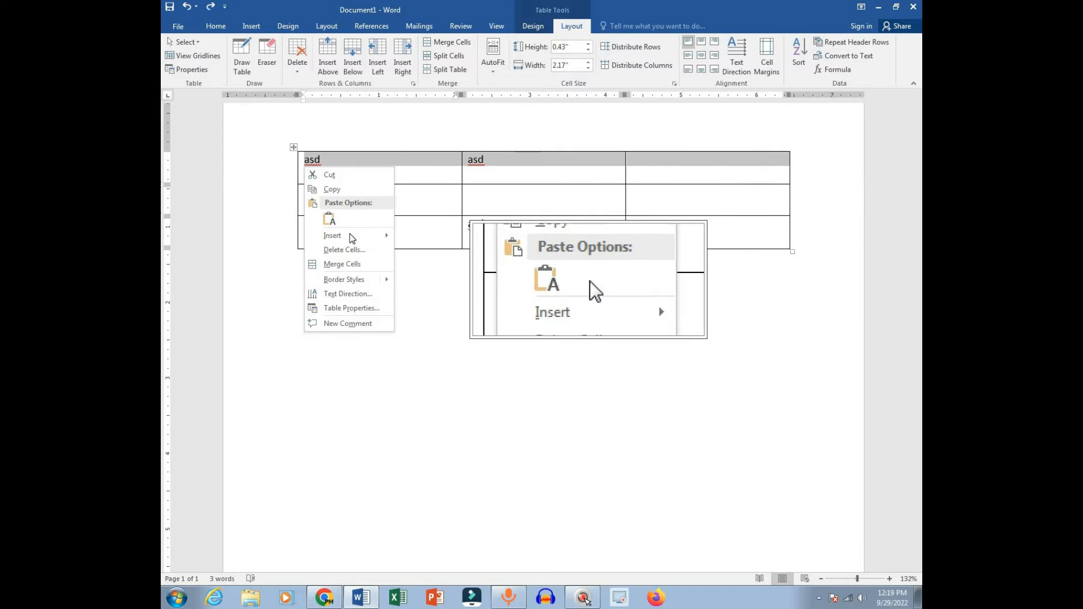
left_click(350, 264)
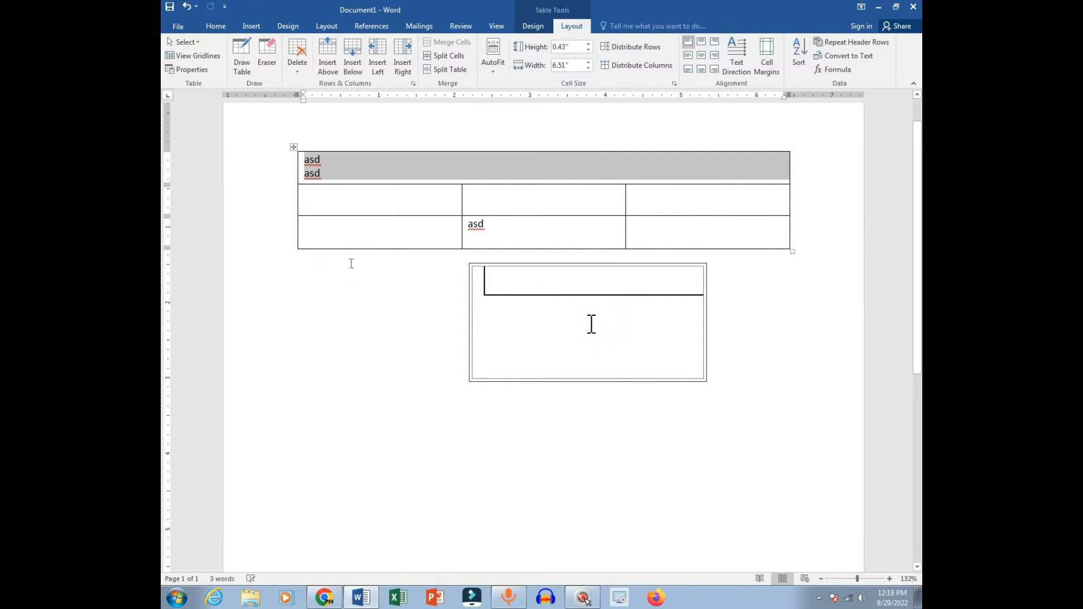
Step: Merge the two first-column cells below the top row
left_click(479, 188)
left_click_drag(631, 164, 355, 225)
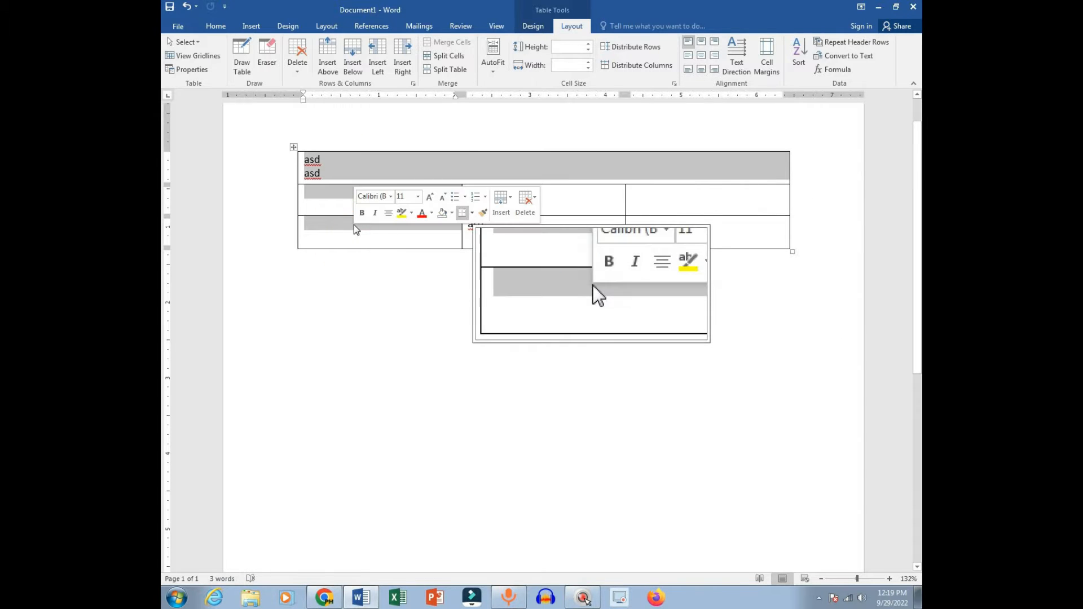
key("Menu")
left_click_drag(406, 187, 408, 234)
key("Menu")
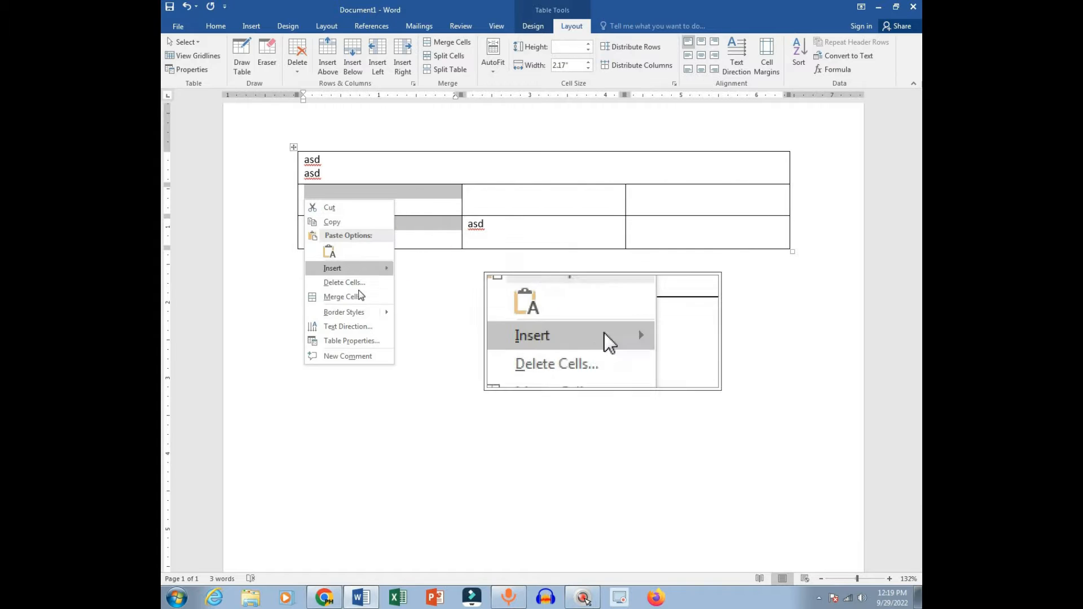
left_click(355, 297)
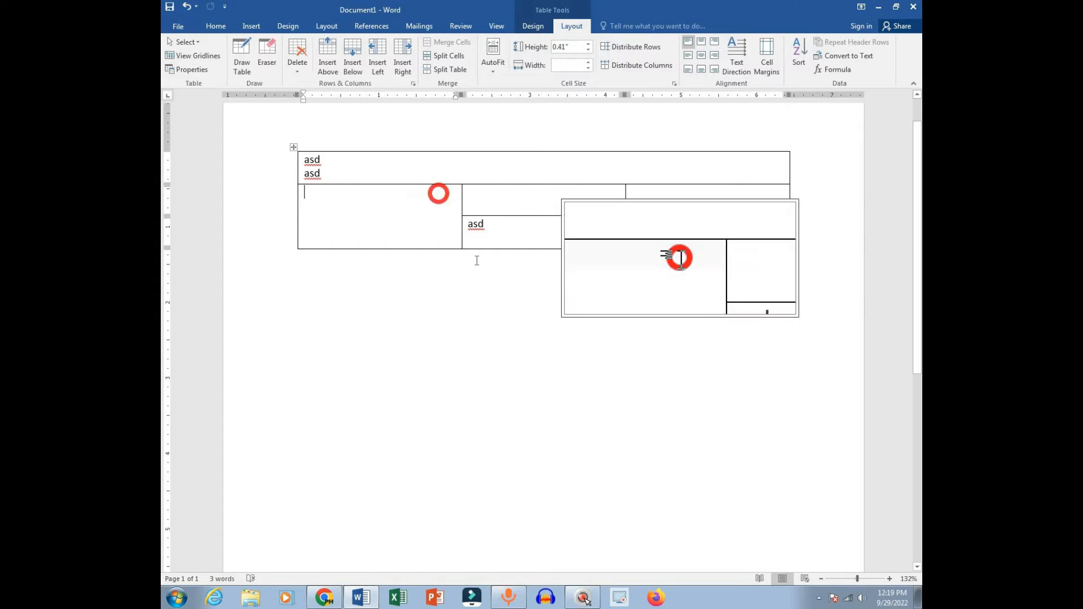
Step: Undo the top-row and first-column merges and place the cursor in the center cell
key("ctrl+z")
key("ctrl+z")
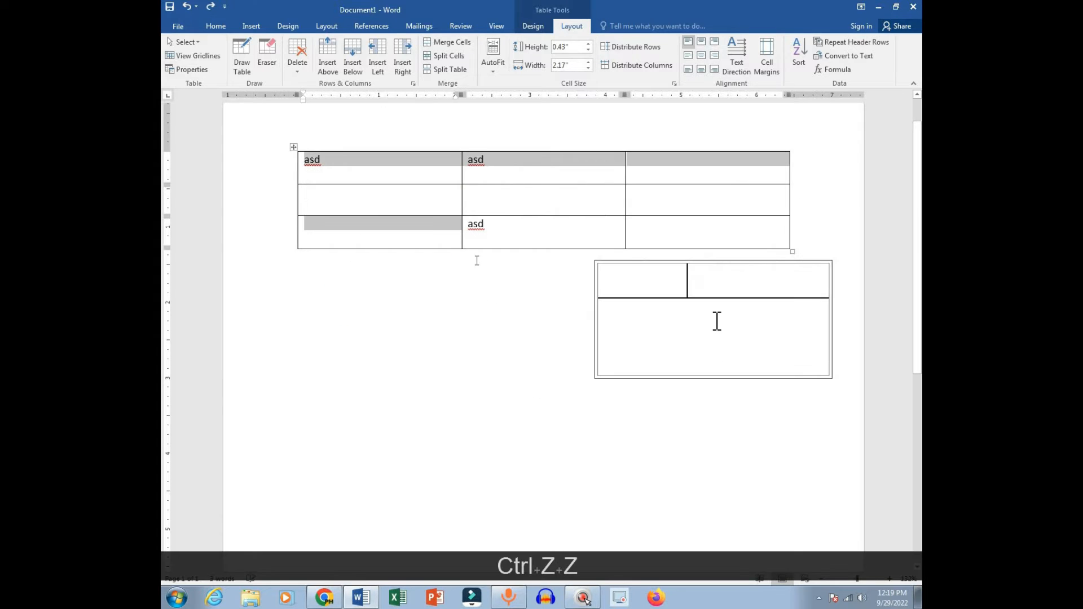
left_click(542, 193)
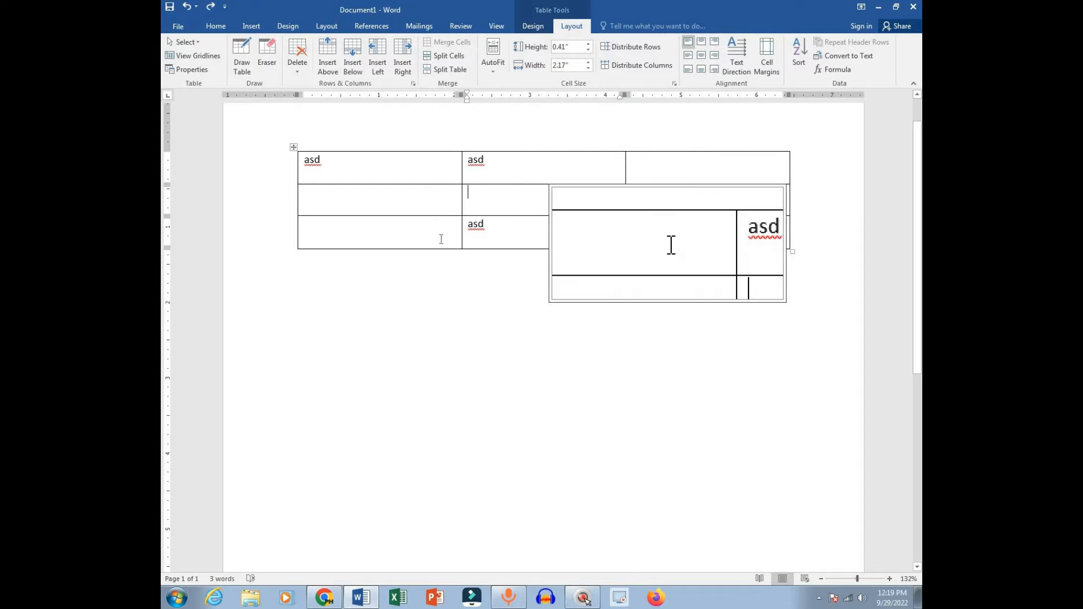
Step: Try splitting the three first-column cells into 2 columns each without merging cells before the split, and undo it
left_click_drag(438, 234, 440, 169)
left_click(448, 55)
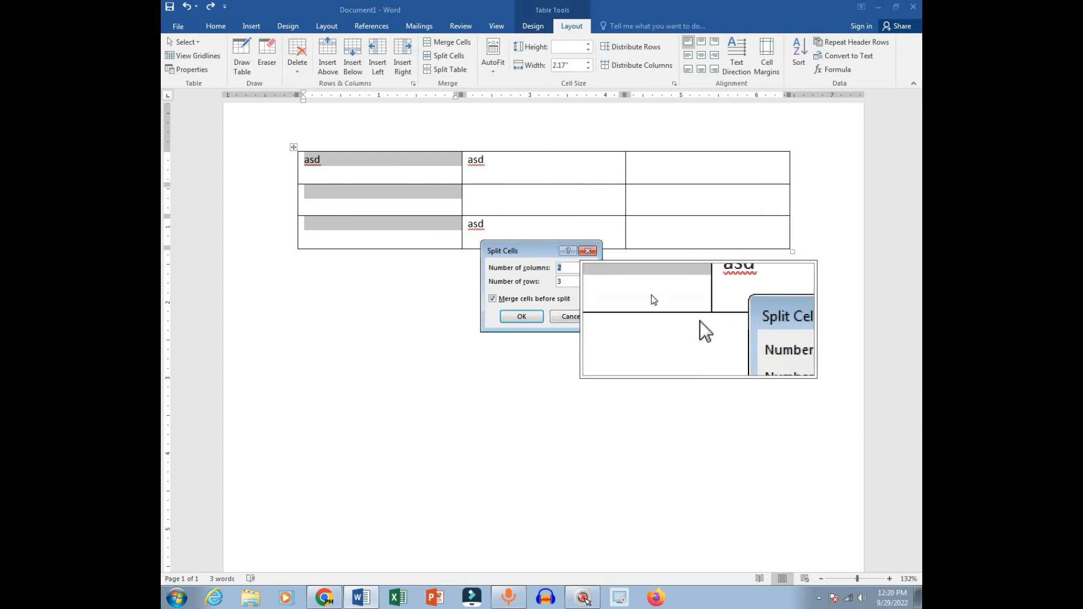
double_click(557, 281)
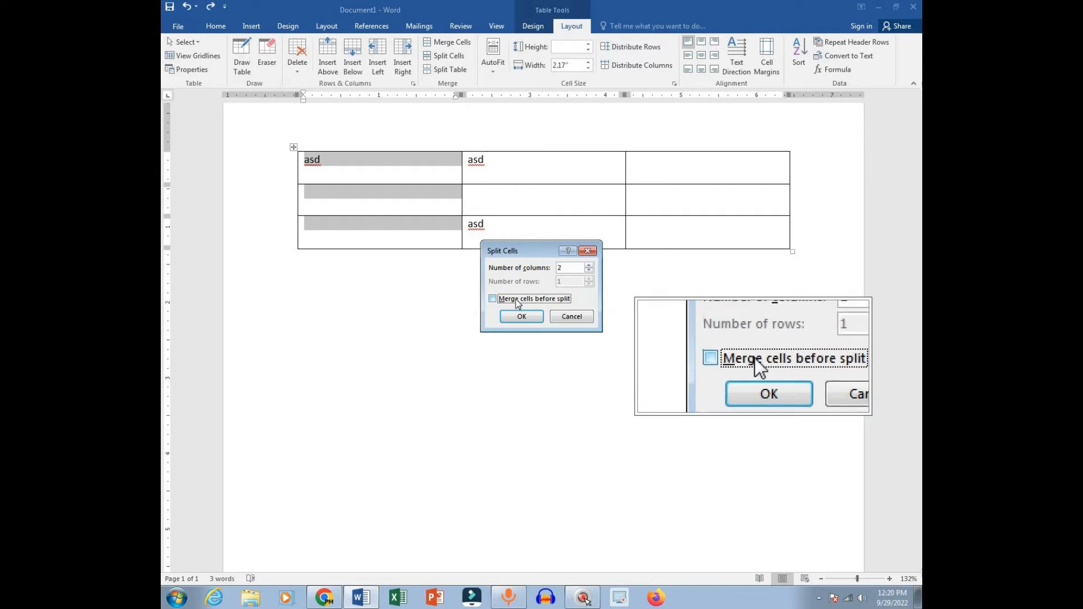
left_click(516, 319)
left_click_drag(336, 177, 363, 242)
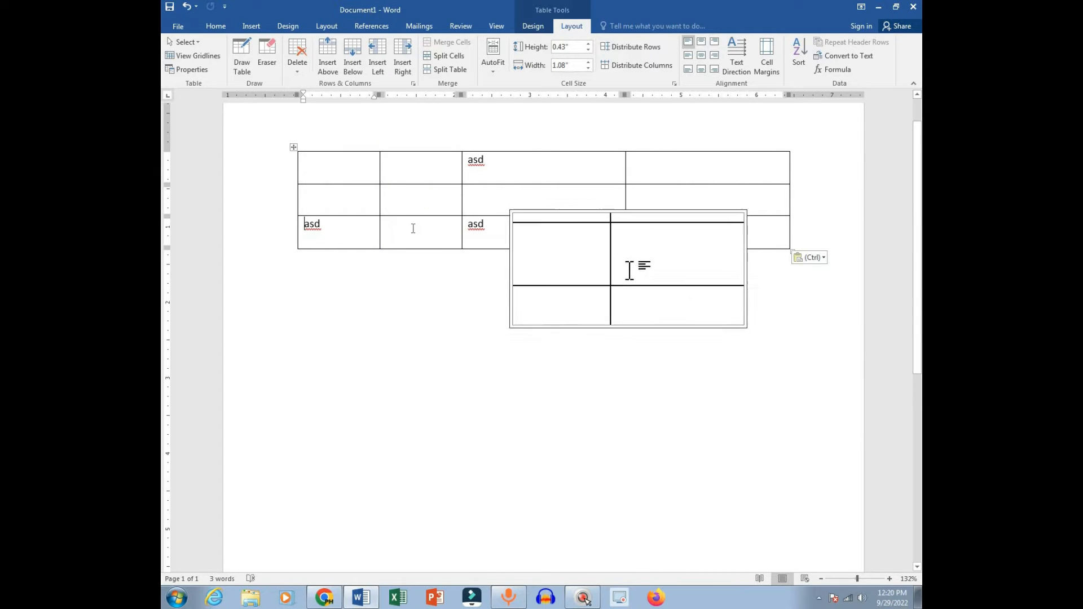
key("ctrl+z")
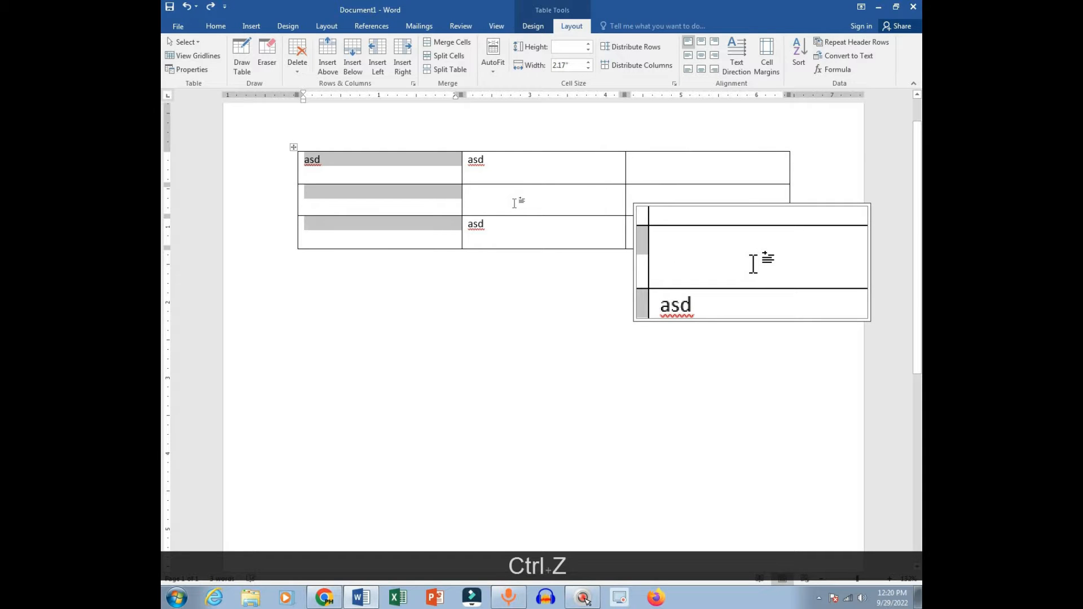
left_click(514, 203)
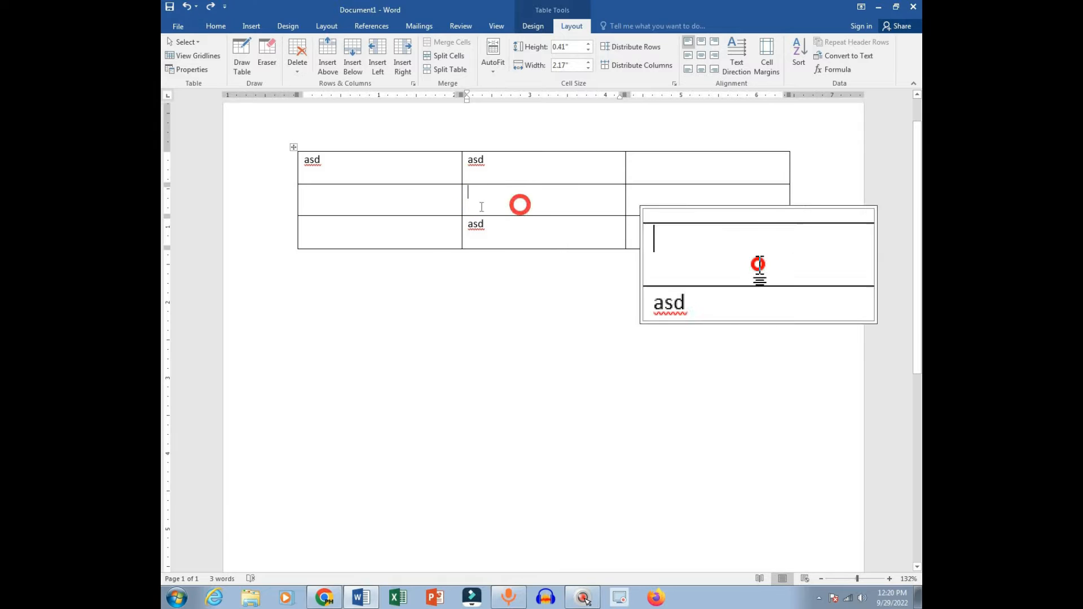
Step: Split the table into two tables so that the middle row starts the new table
left_click_drag(570, 226, 684, 239)
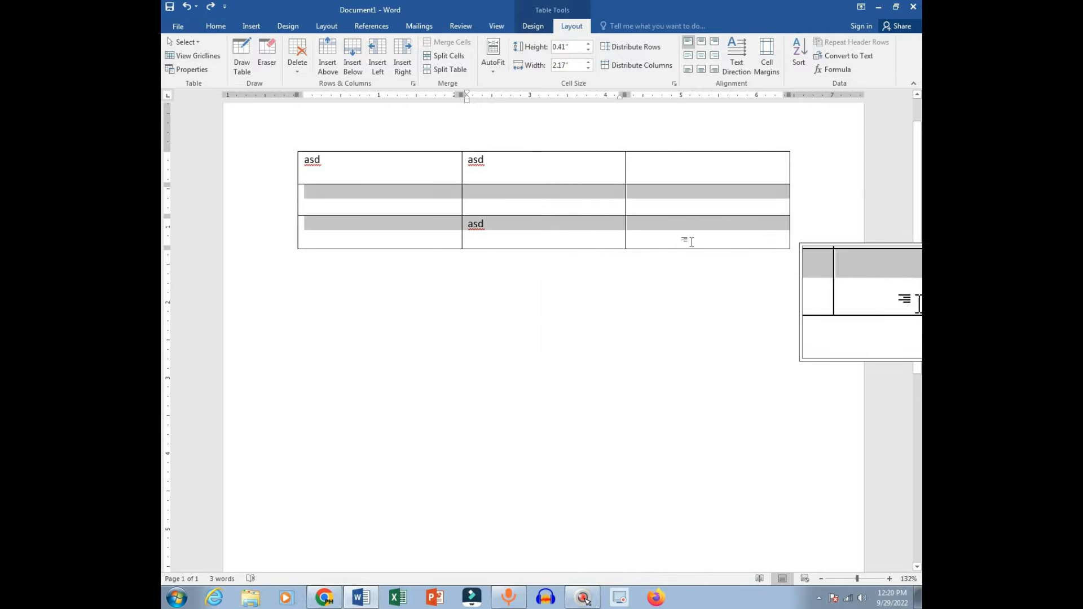
left_click(562, 204)
left_click_drag(375, 167, 689, 158)
left_click(544, 203)
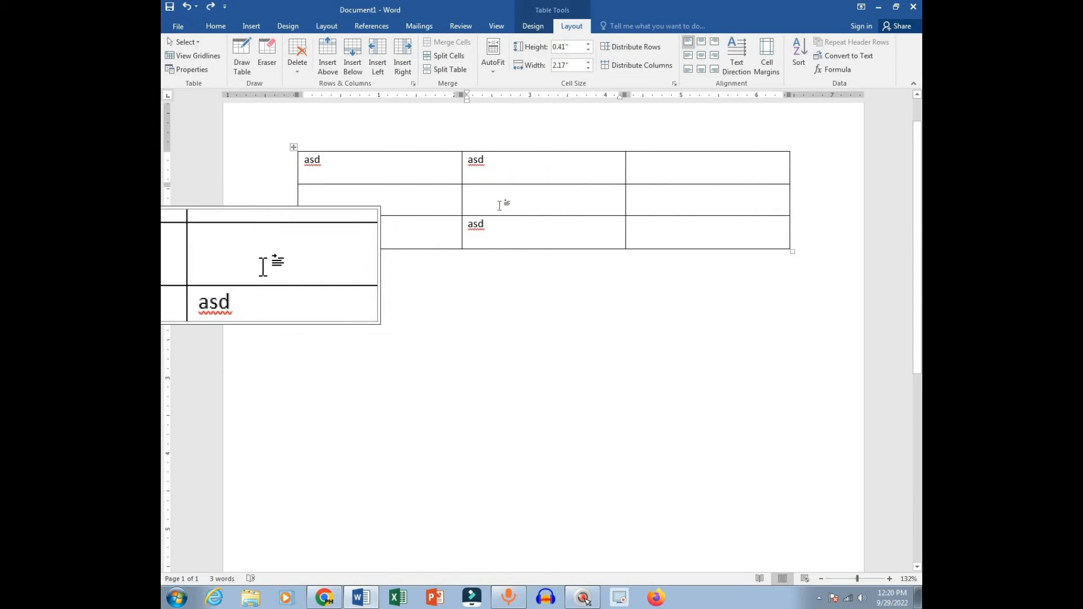
left_click(433, 69)
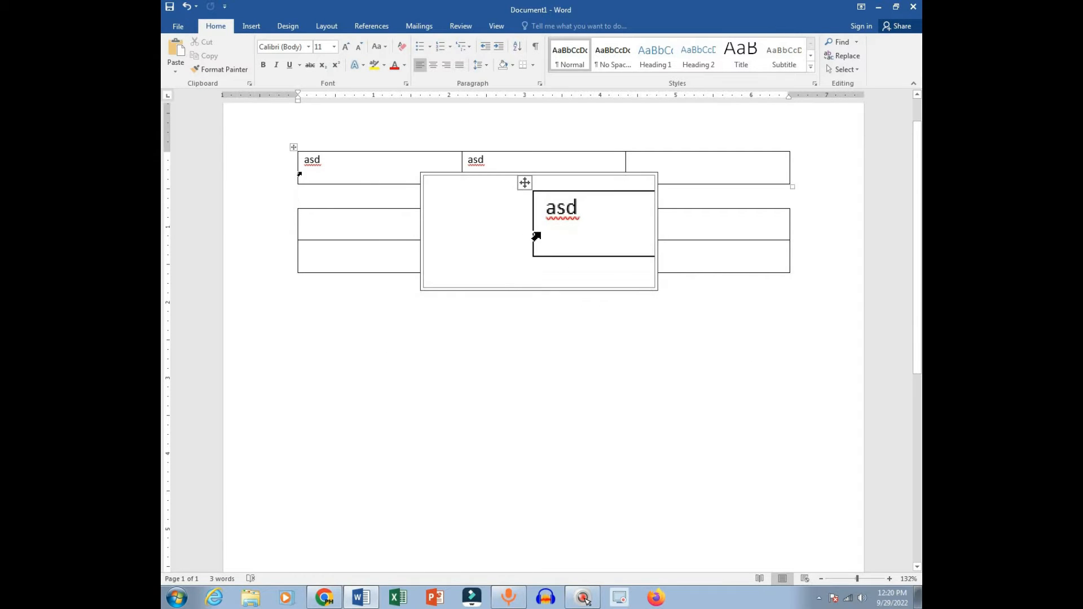
Step: Select the lower table and the upper table one at a time to check that they are separate
left_click(293, 205)
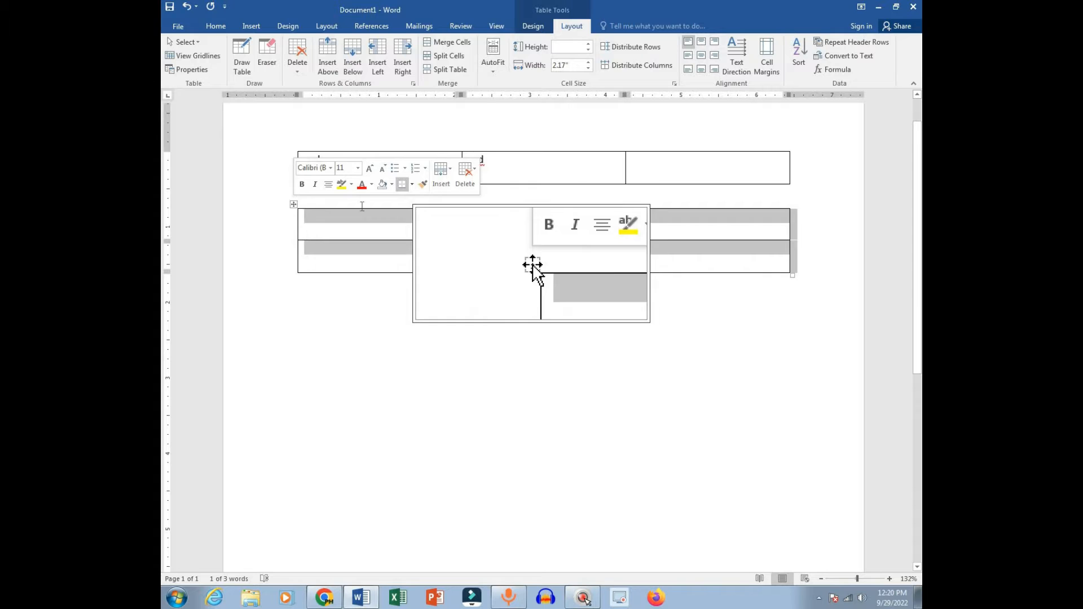
left_click(574, 171)
left_click(294, 148)
left_click(510, 260)
Step: Add two rows at the end of the upper table and one row at the end of the lower table
left_click_drag(508, 264, 517, 164)
key("Tab")
key("Tab")
key("Tab")
key("Tab")
key("Tab")
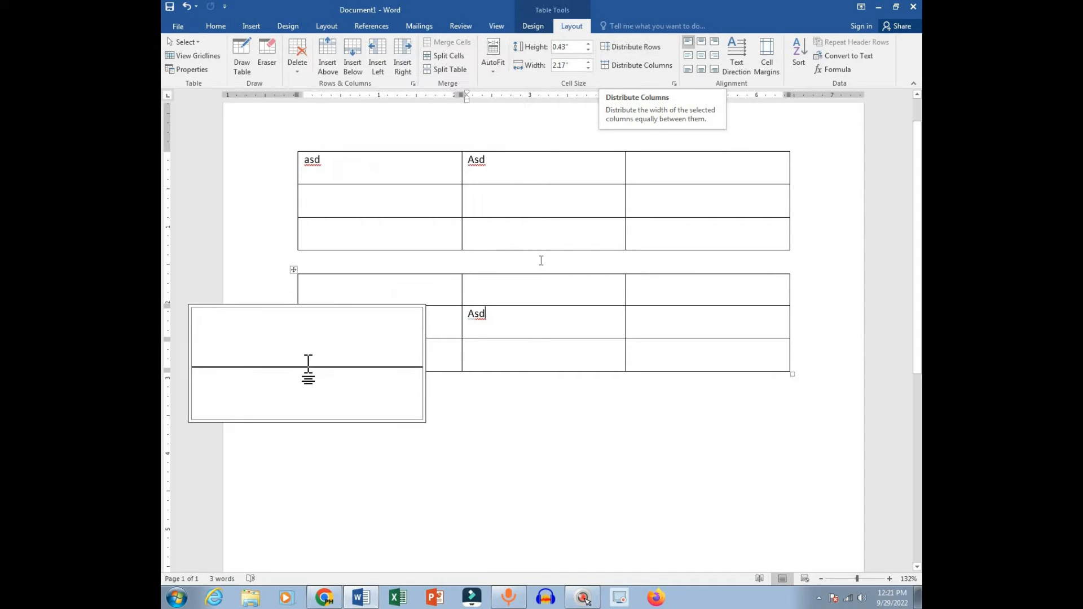
Step: Distribute the upper table's three rows evenly, using the cells of its last column as the selection
left_click_drag(662, 166, 657, 243)
left_click(642, 47)
left_click(531, 179)
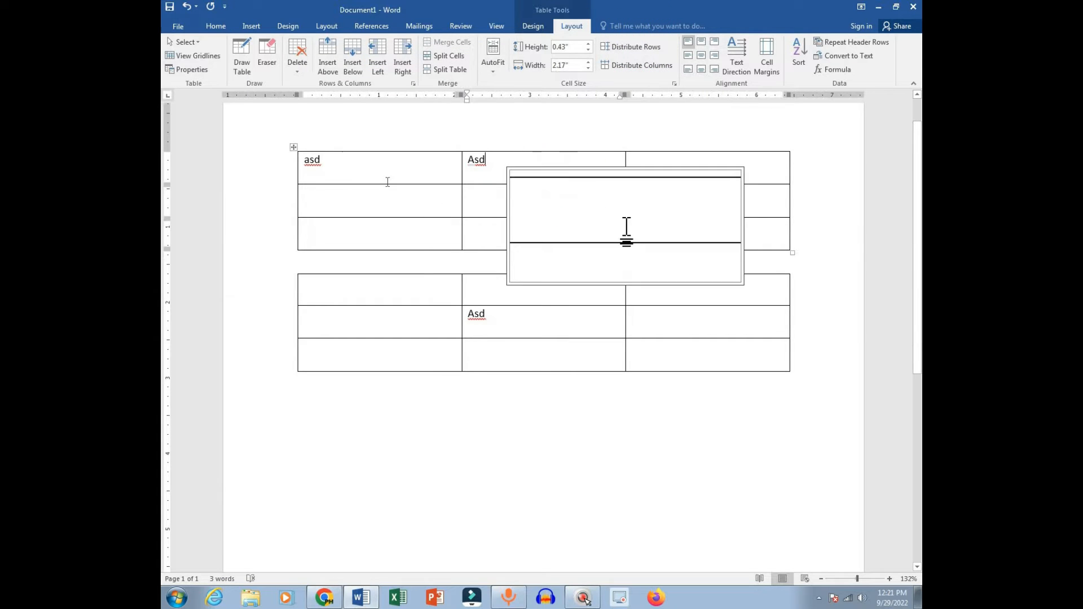
Step: Try to distribute rows with only the upper table's top row selected and dismiss the message
left_click_drag(387, 182, 705, 169)
left_click(633, 49)
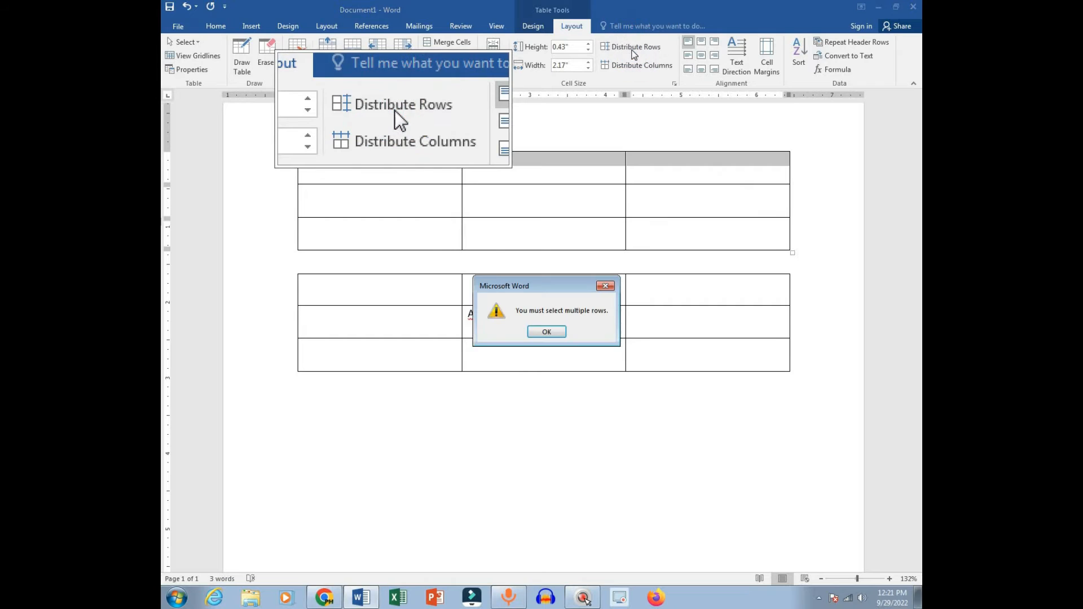
left_click(547, 331)
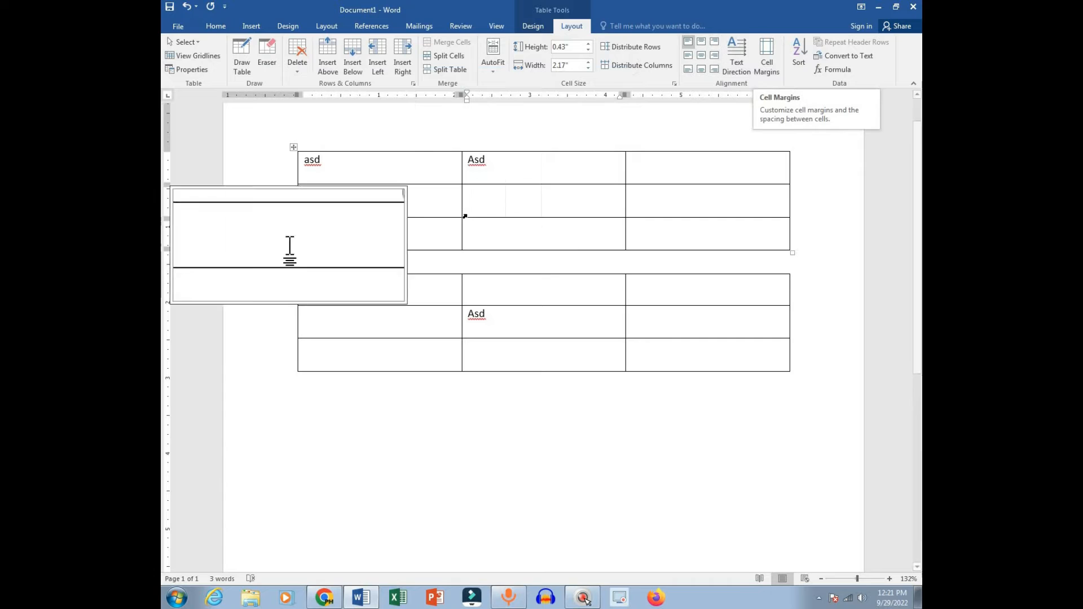
Step: Select the whole top row of the upper table
scroll(235, 123, "up", 2)
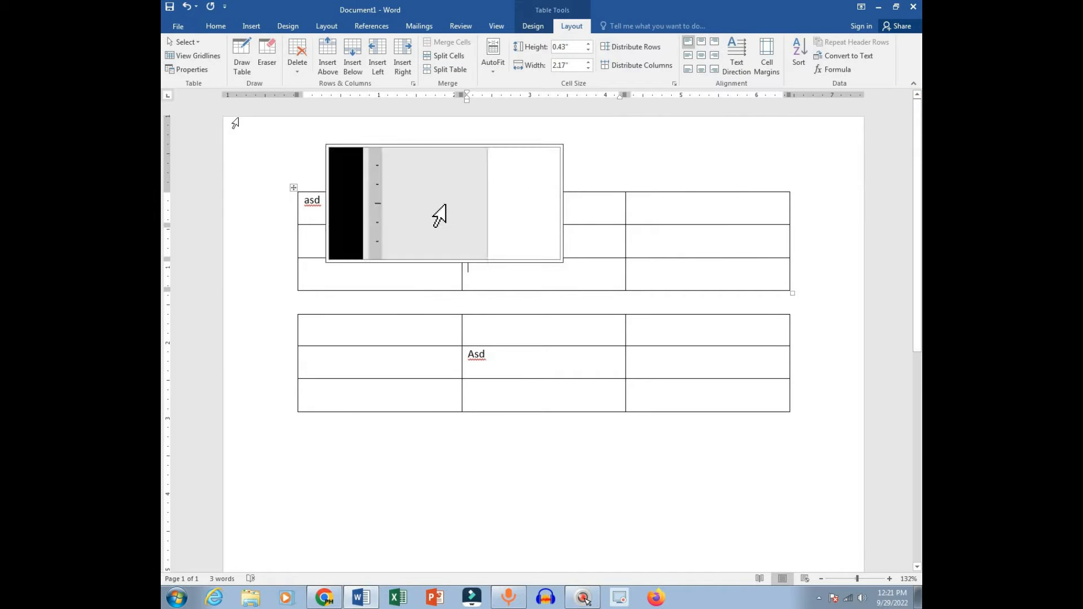
left_click(293, 135)
left_click(260, 135)
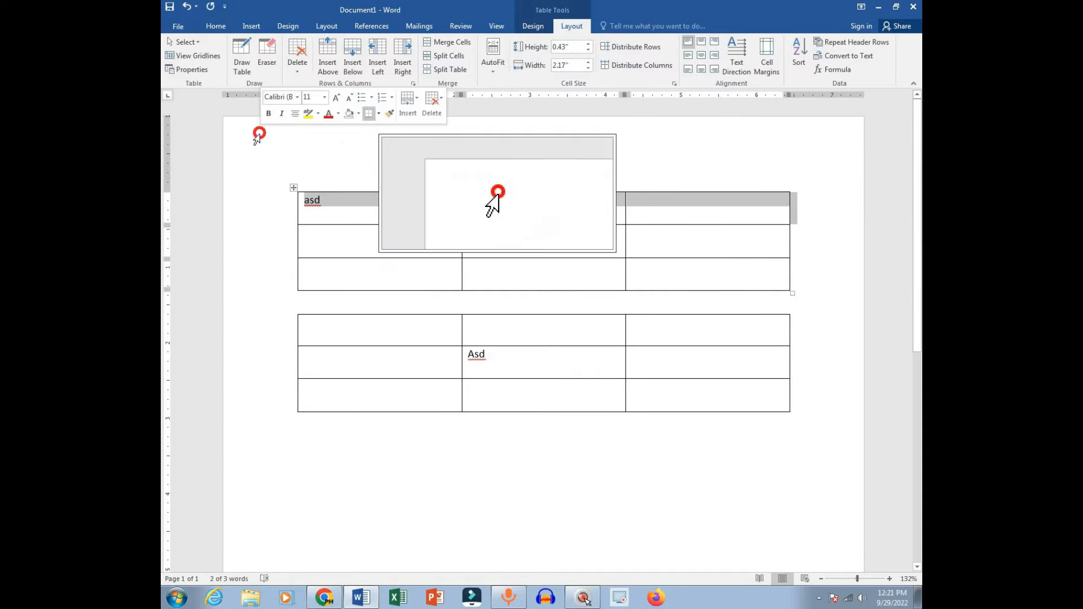
Step: Select the upper table's entire first column, then clear the selection
left_click(321, 128)
left_click(440, 520)
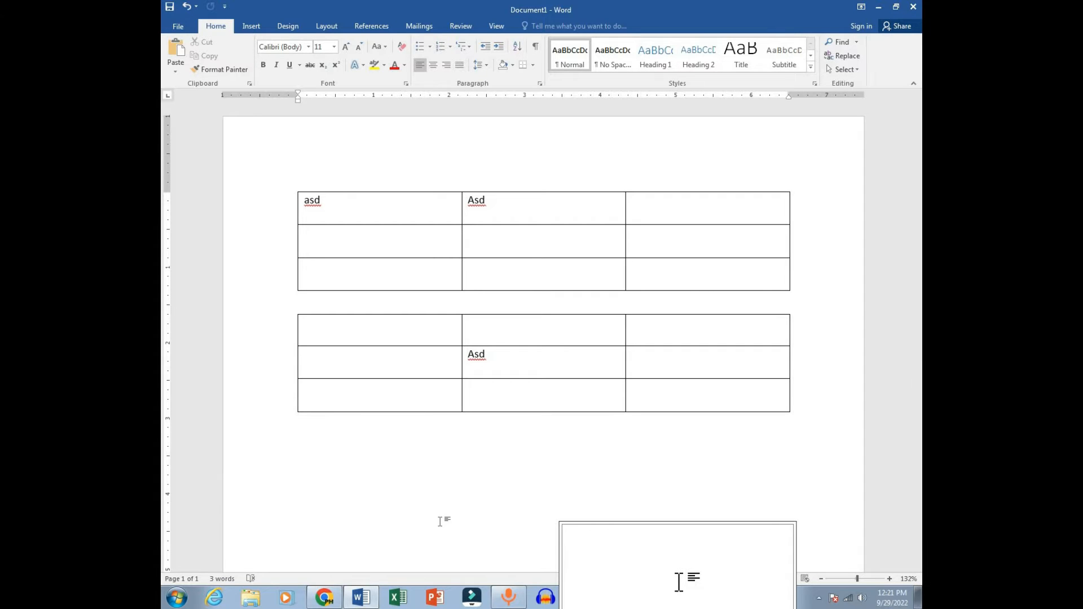
left_click(276, 148)
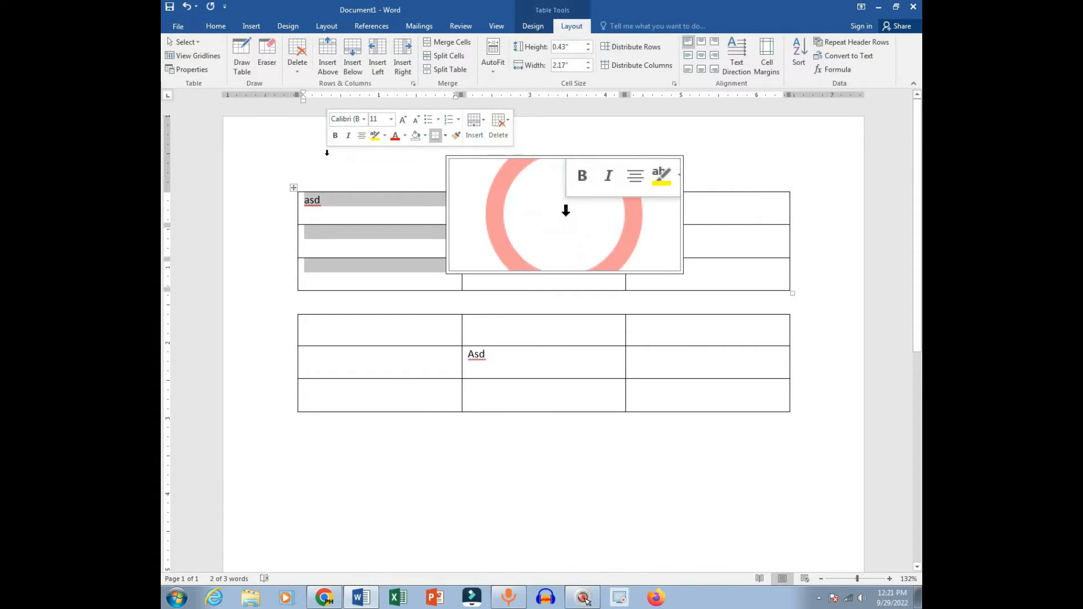
left_click(423, 472)
left_click(180, 464)
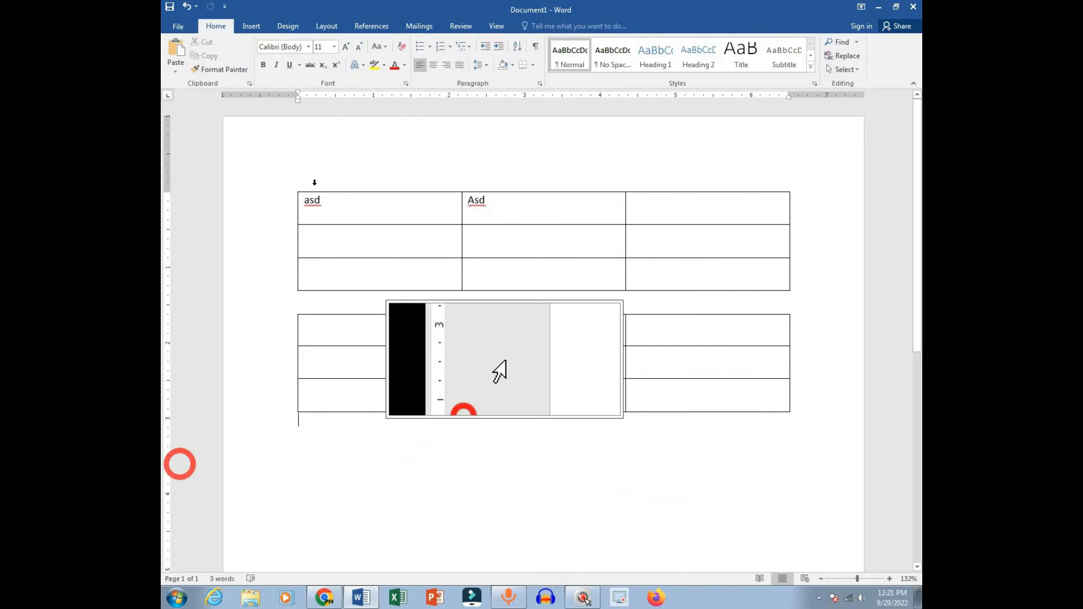
Step: Shift the upper table's top row slightly inward, realign its right edge with the rows below, and undo both moves
left_click(318, 164)
left_click(246, 143)
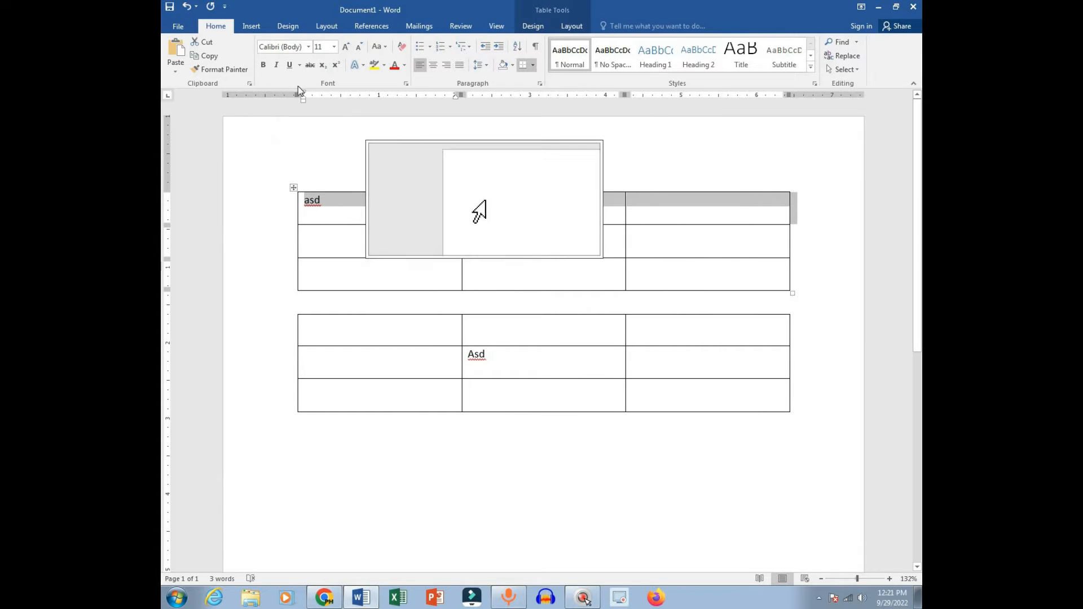
left_click_drag(299, 94, 314, 128)
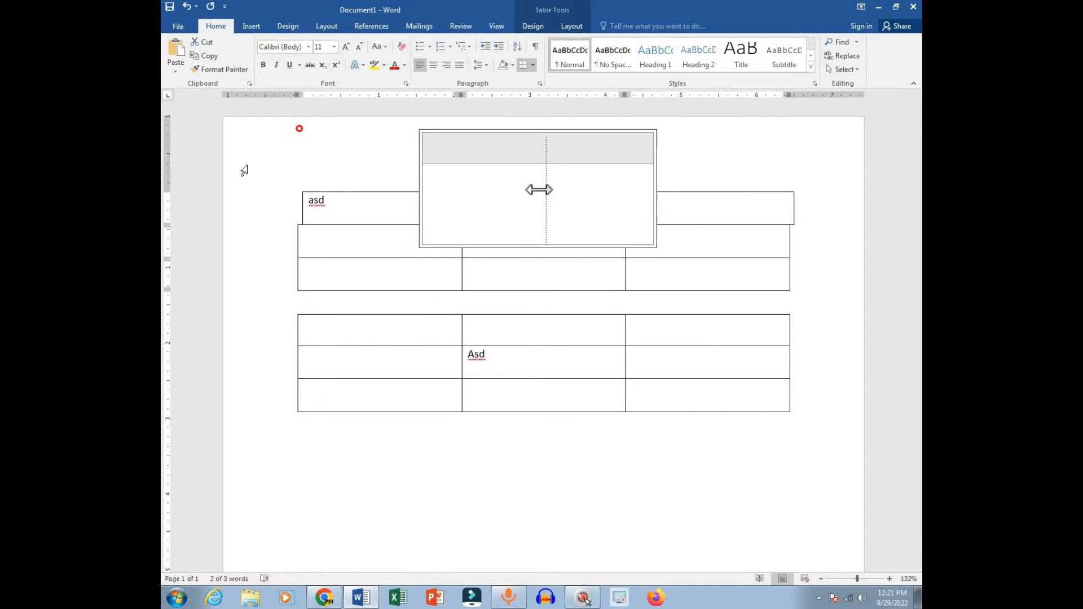
mouse_move(811, 98)
left_mouse_down()
mouse_move(818, 107)
mouse_move(790, 109)
left_mouse_up()
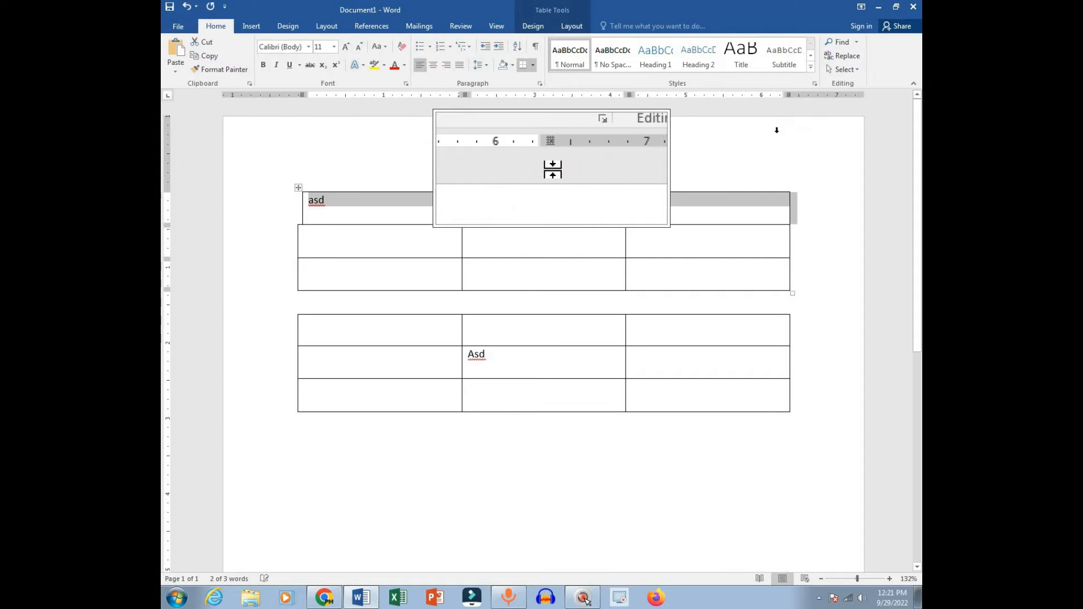
key("ctrl+z")
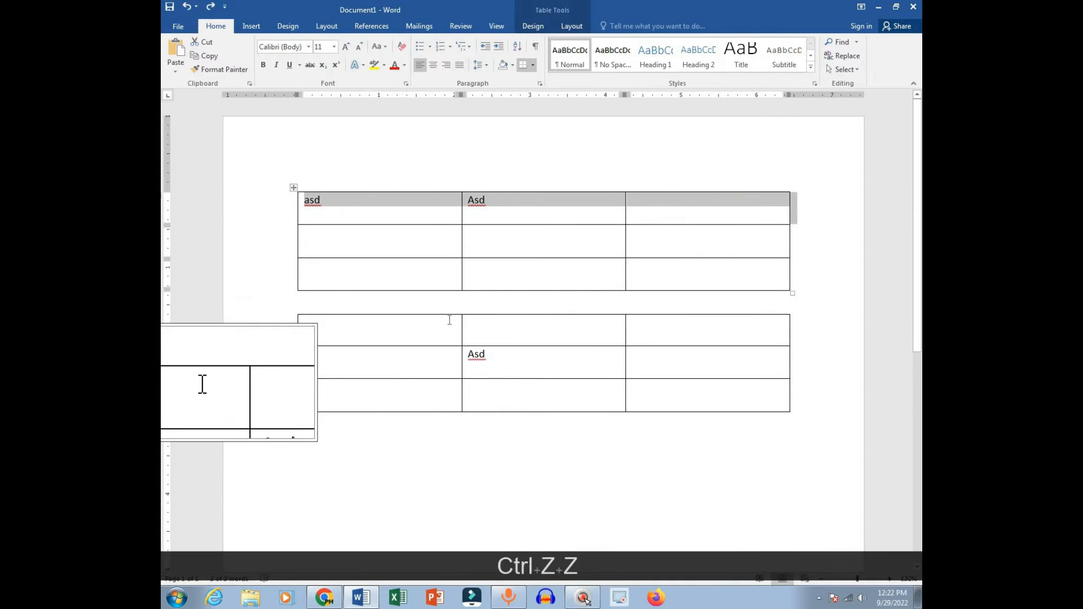
Step: Select the upper table's last column, then place the cursor after asd in its first cell
left_click(699, 190)
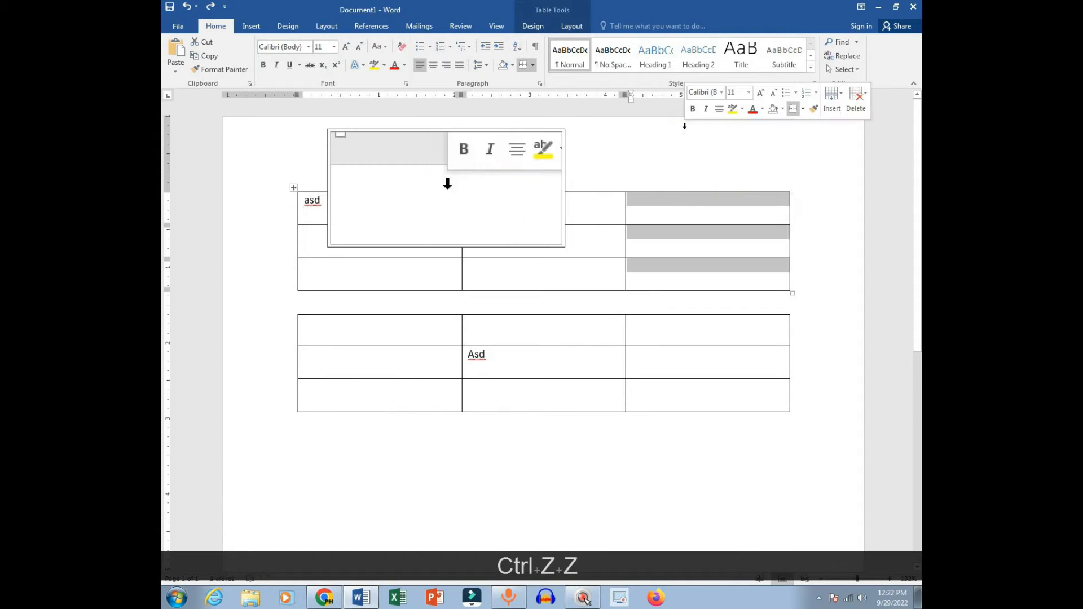
left_click(693, 213)
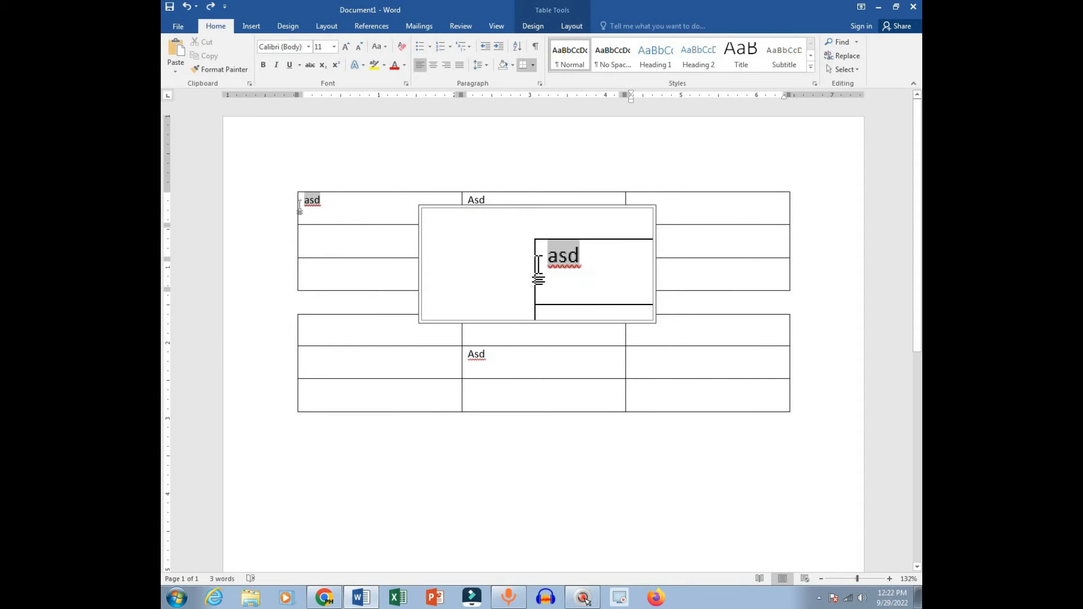
left_click(361, 206)
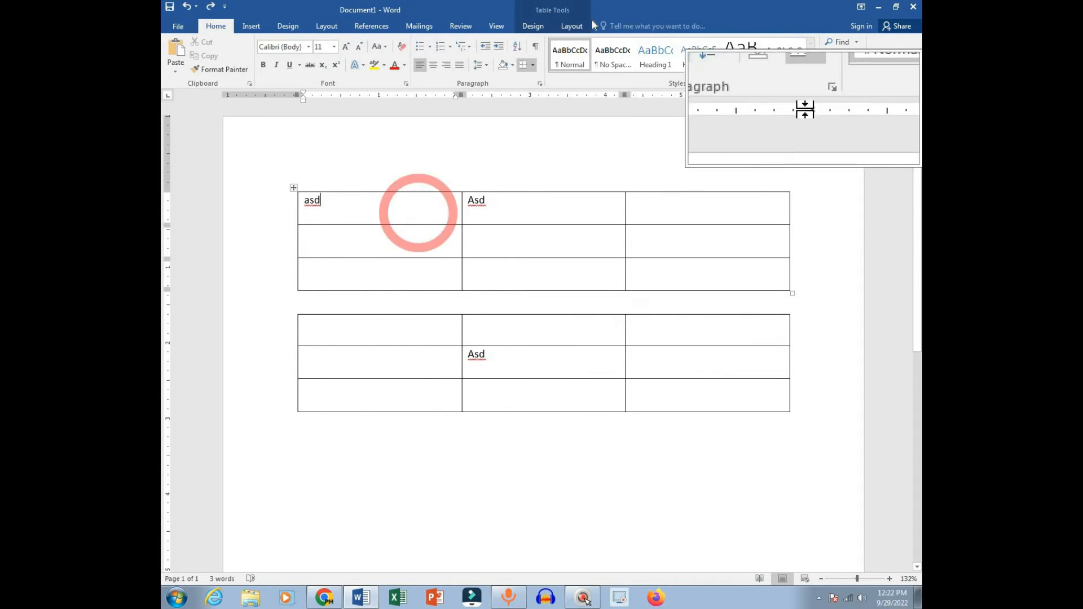
Step: Set the upper table's default top, bottom, left and right cell margins to 1 inch
left_click(571, 26)
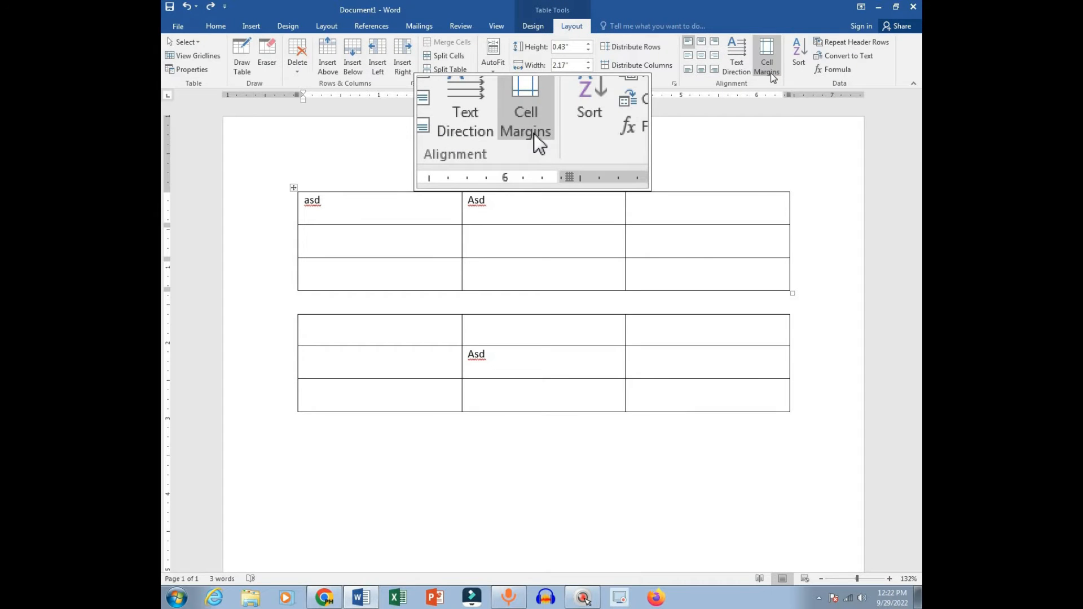
left_click(766, 56)
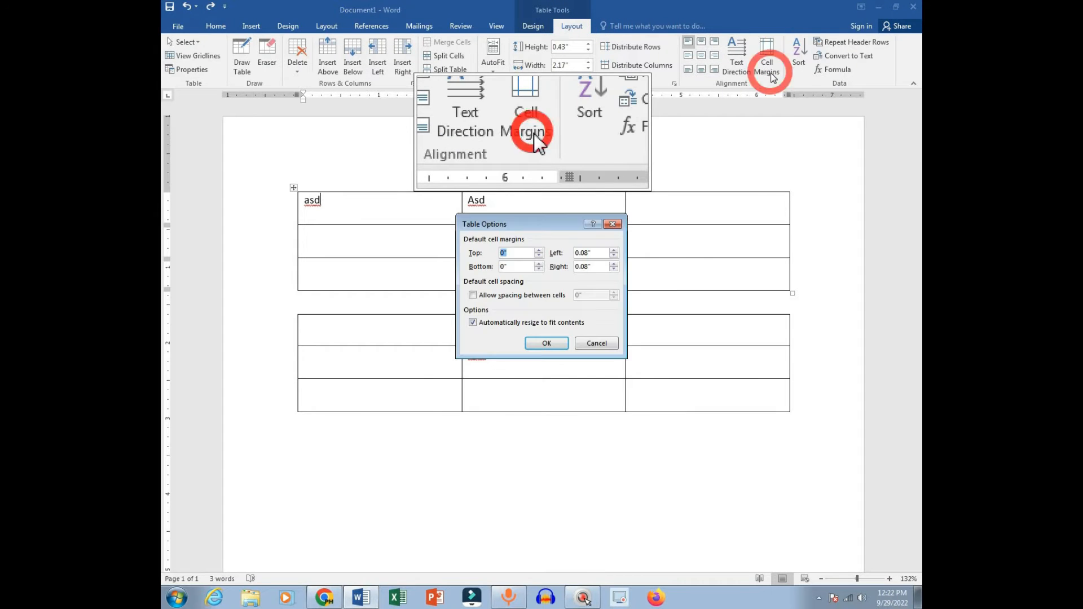
left_click(505, 266)
left_click_drag(505, 266, 500, 273)
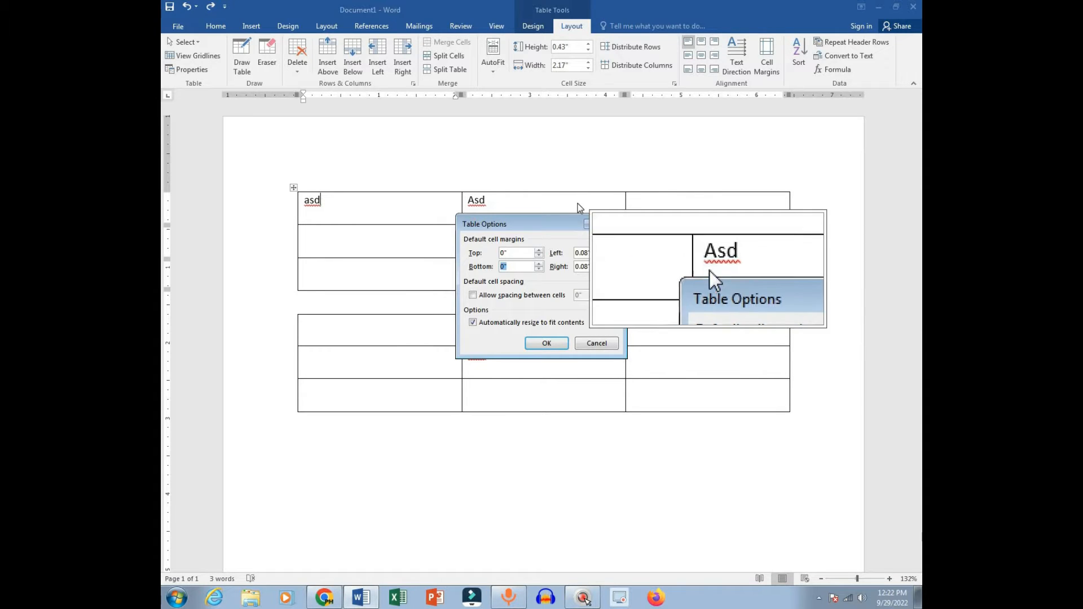
left_click(510, 253)
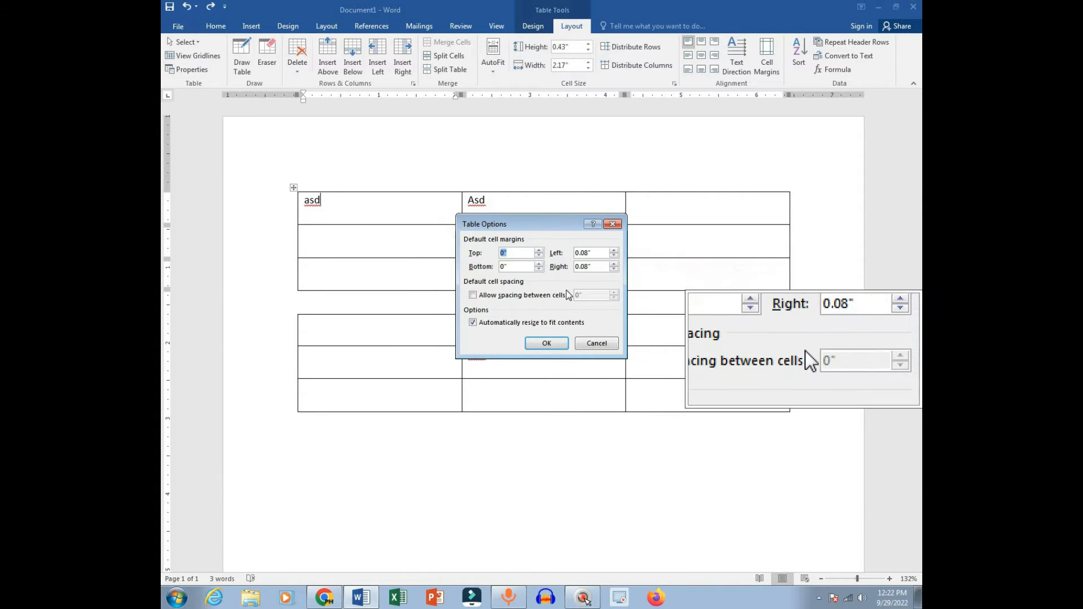
type("1")
key("Tab")
type("1")
key("Tab")
type("1")
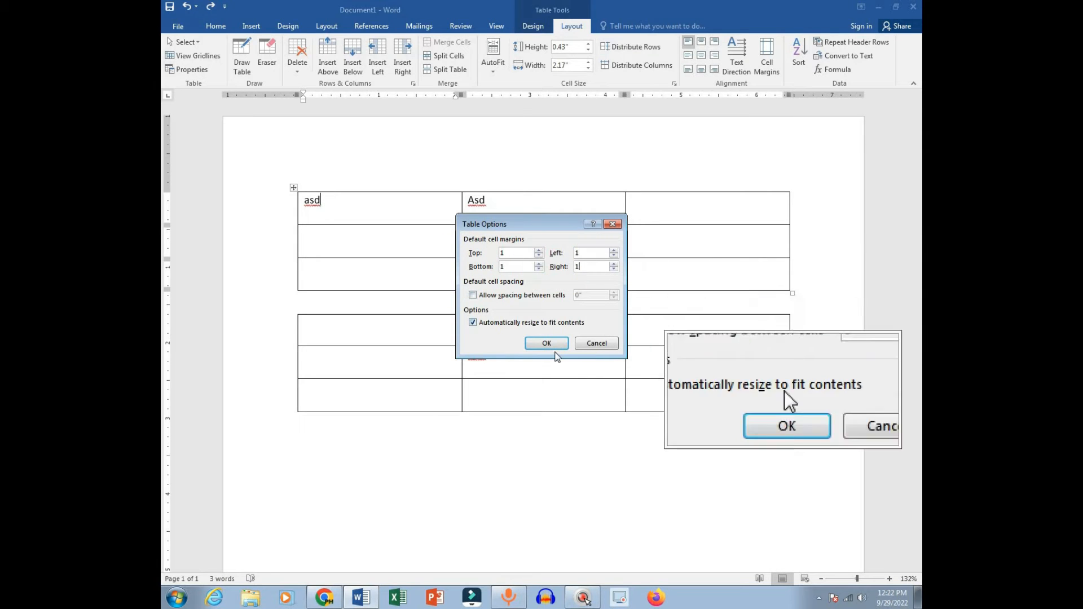
left_click(546, 343)
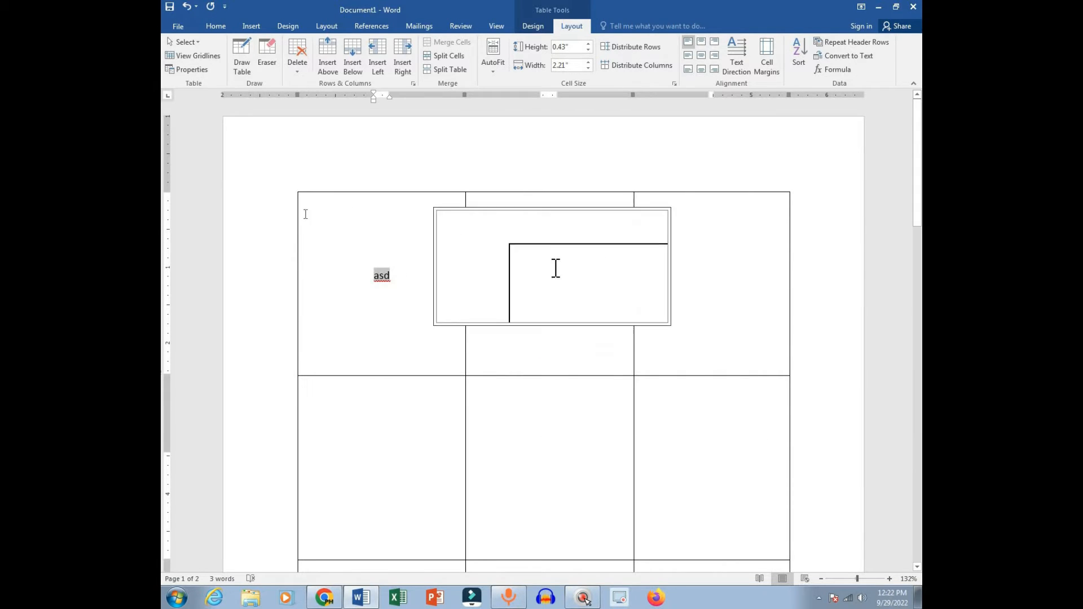
Step: Look over the effect of the wide cell margins across the table and undo the margin change
left_click_drag(284, 226, 287, 230)
left_click_drag(918, 138, 919, 193)
left_click_drag(449, 143, 653, 446)
left_click_drag(918, 286, 919, 230)
left_click(641, 257)
key("ctrl+z")
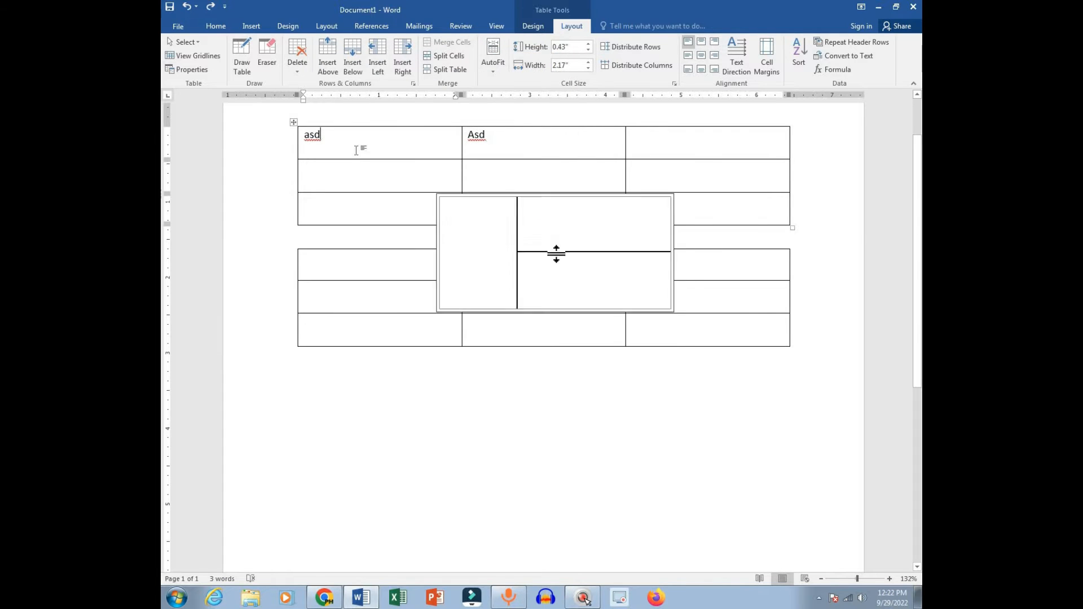
Step: Try top center, center, bottom center, bottom left and bottom right alignment on asd in the upper table's first cell
left_click(699, 48)
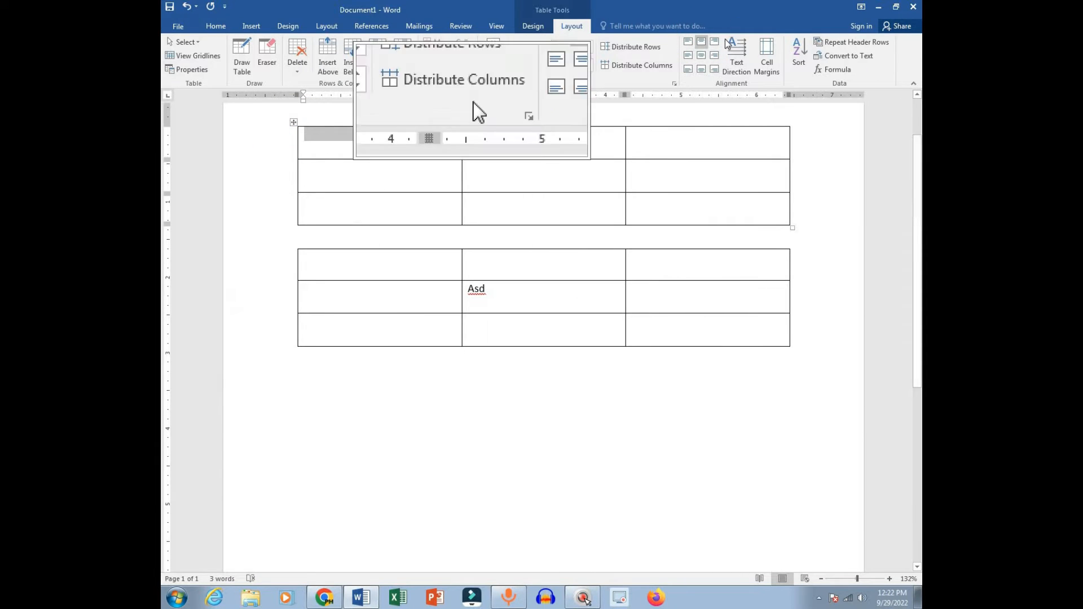
left_click(701, 55)
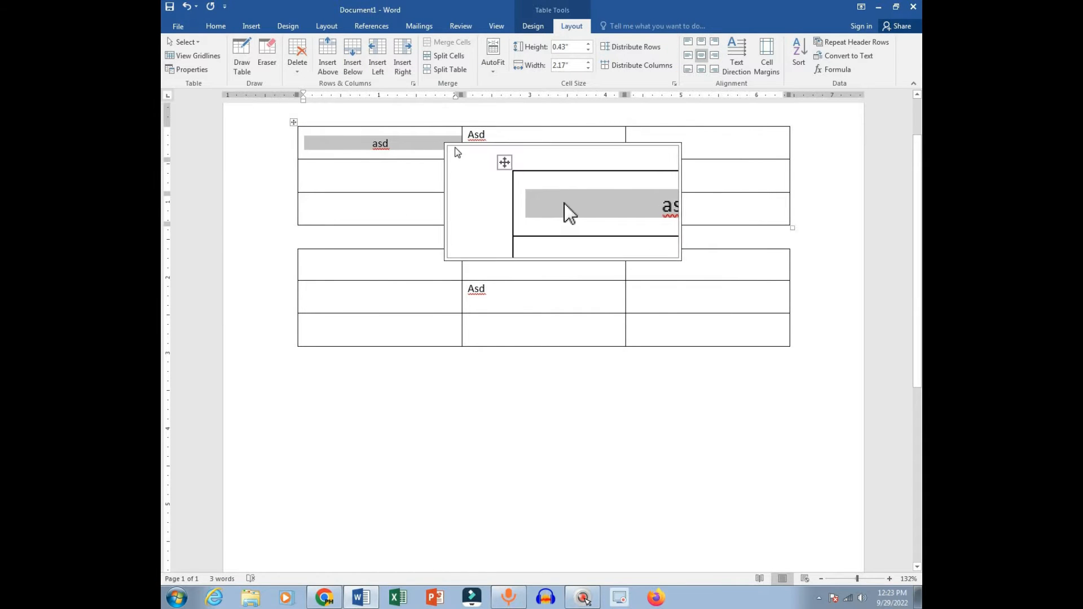
left_click(701, 68)
left_click(688, 69)
left_click(718, 68)
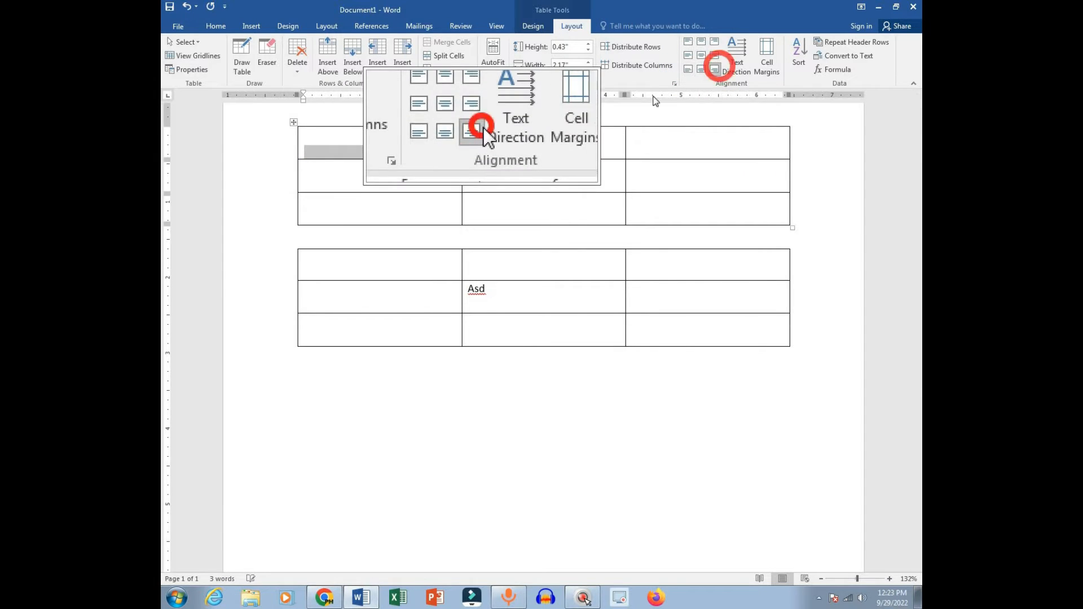
Step: Try center left, center and top left alignment on the first cell's asd, finishing with top right
left_click(689, 56)
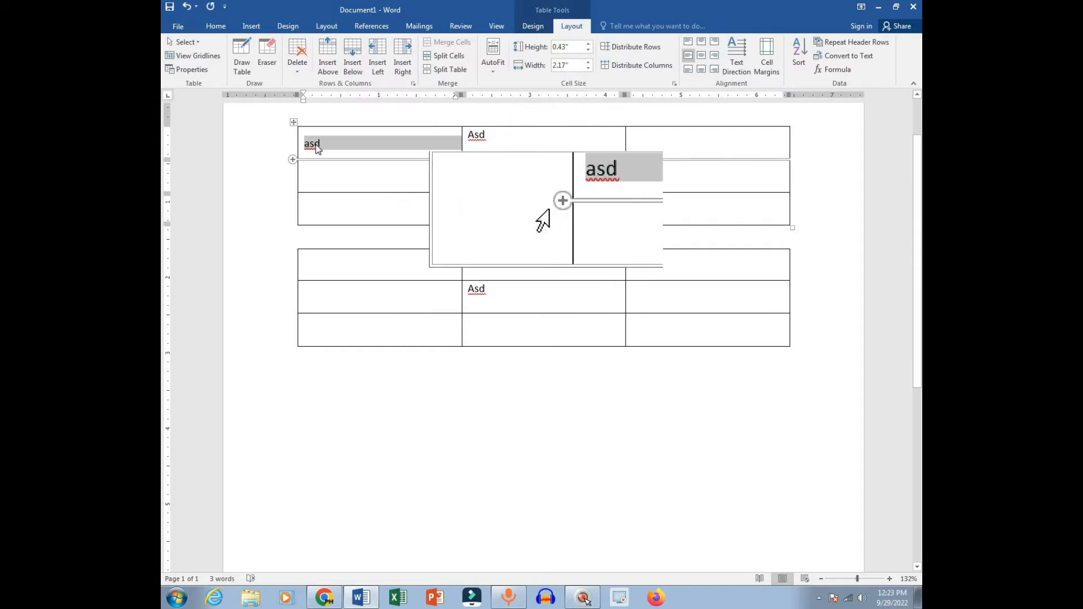
left_click(714, 55)
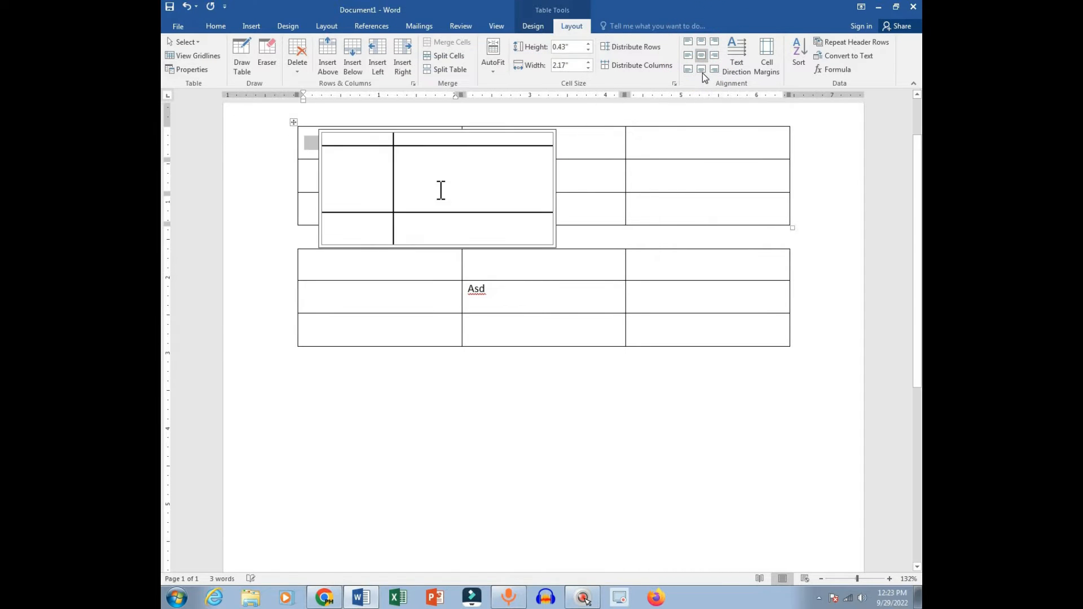
left_click(687, 41)
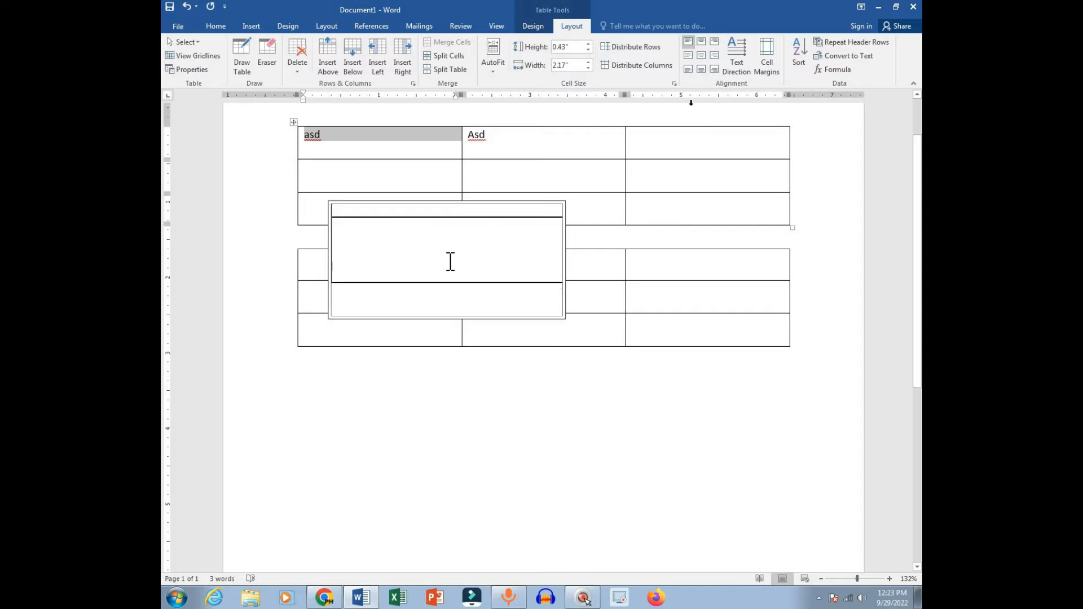
left_click(713, 42)
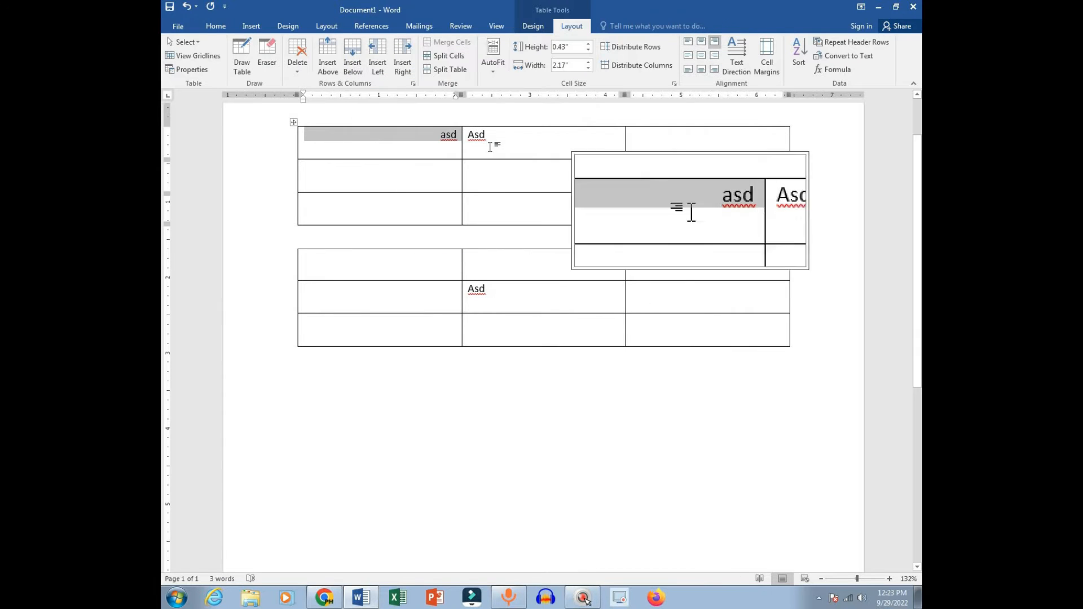
Step: Select the first two cells of the upper table's top row, then return the cursor to the first cell
left_click(449, 168)
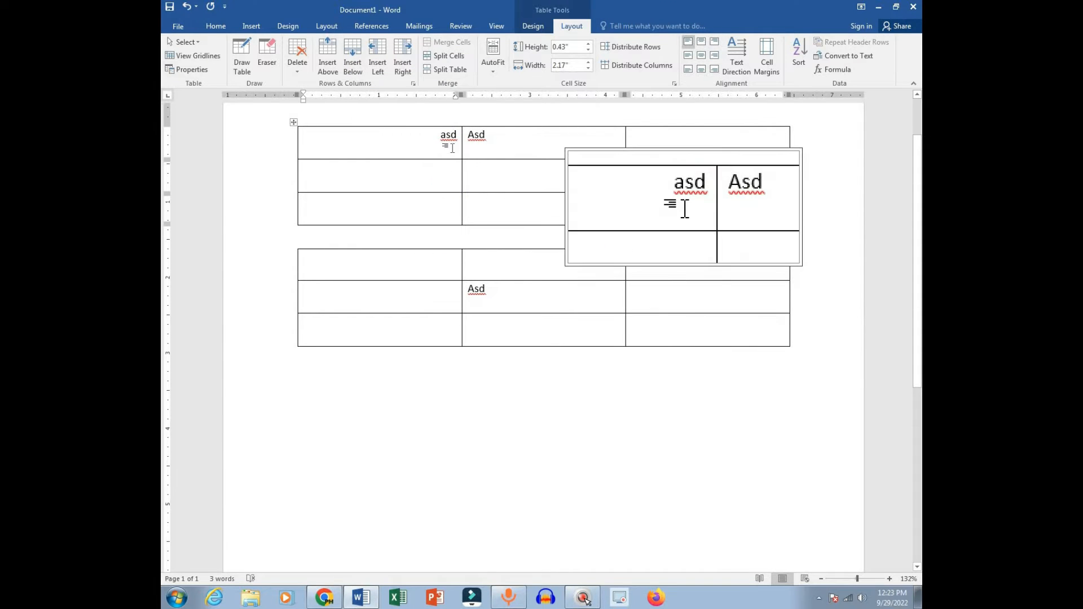
left_click_drag(446, 148, 477, 153)
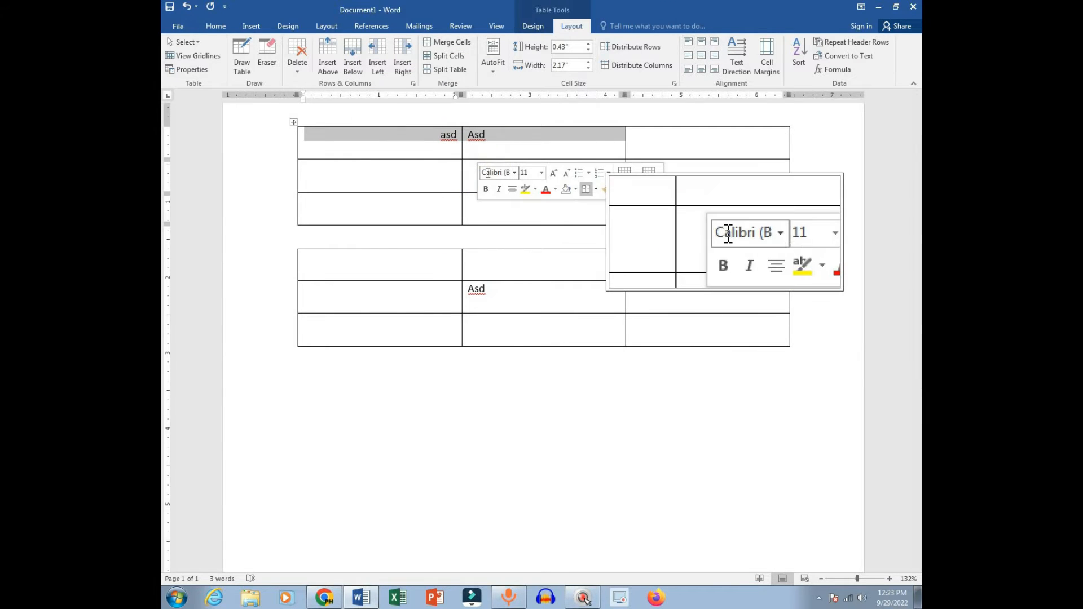
left_click(446, 136)
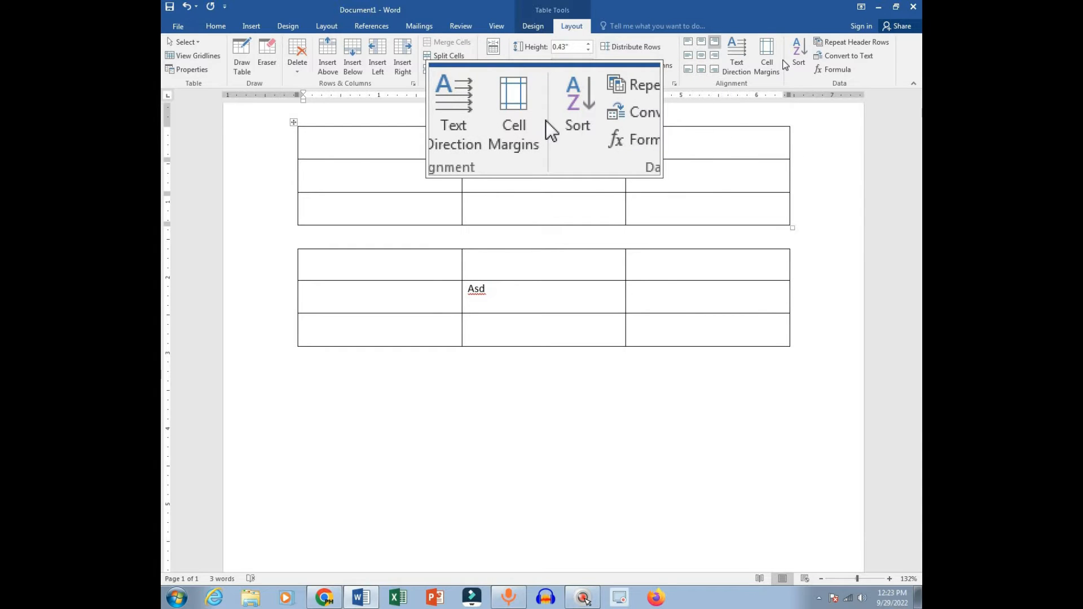
Step: Select the whole document and delete both tables to leave a blank page
left_click(621, 164)
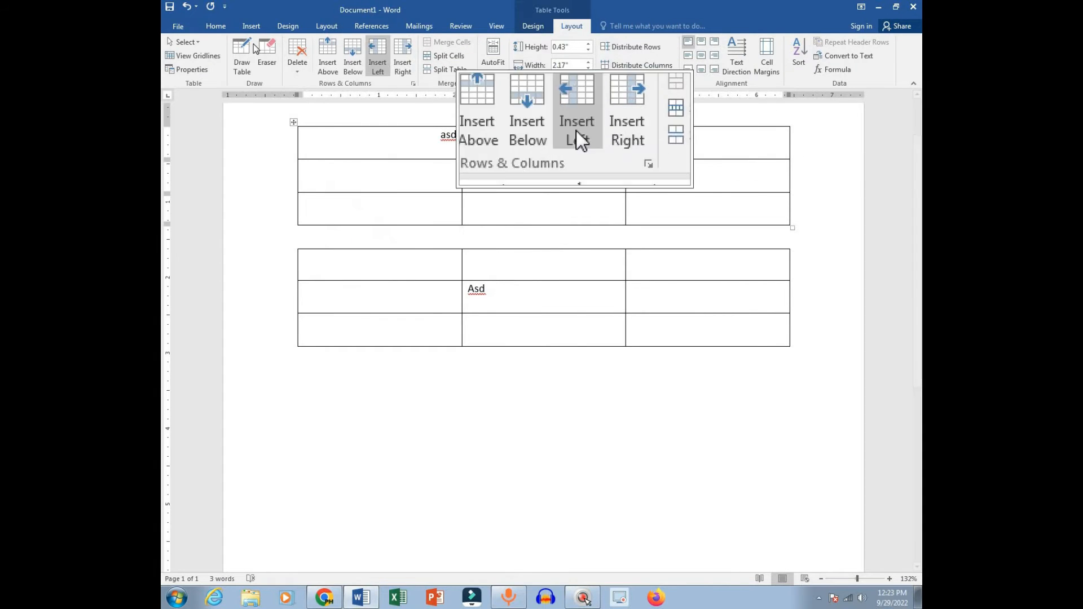
left_click(251, 26)
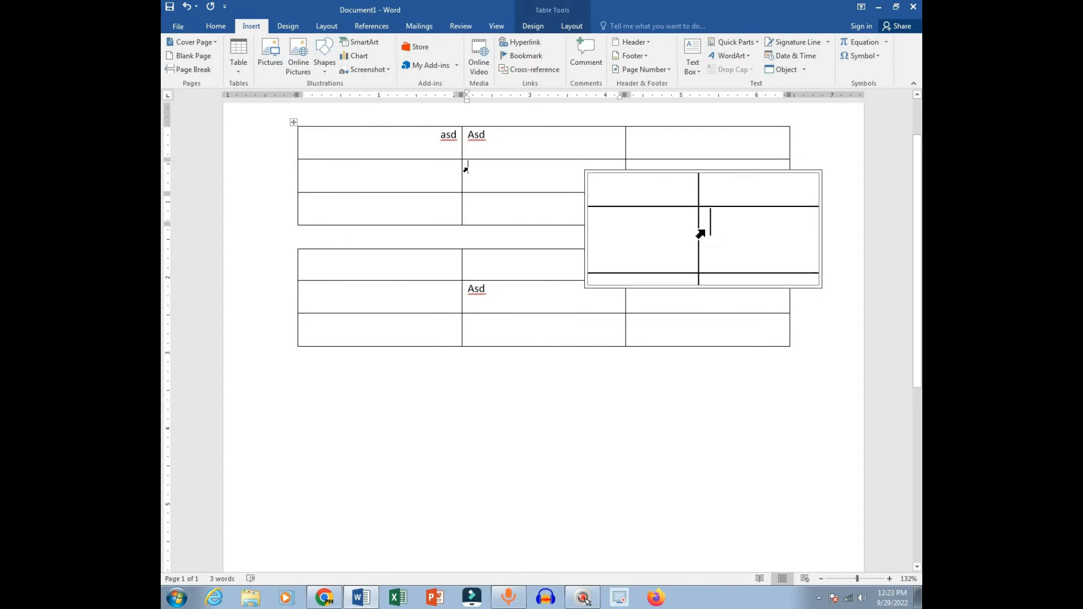
key("ctrl+a")
key("ctrl+q")
key("Delete")
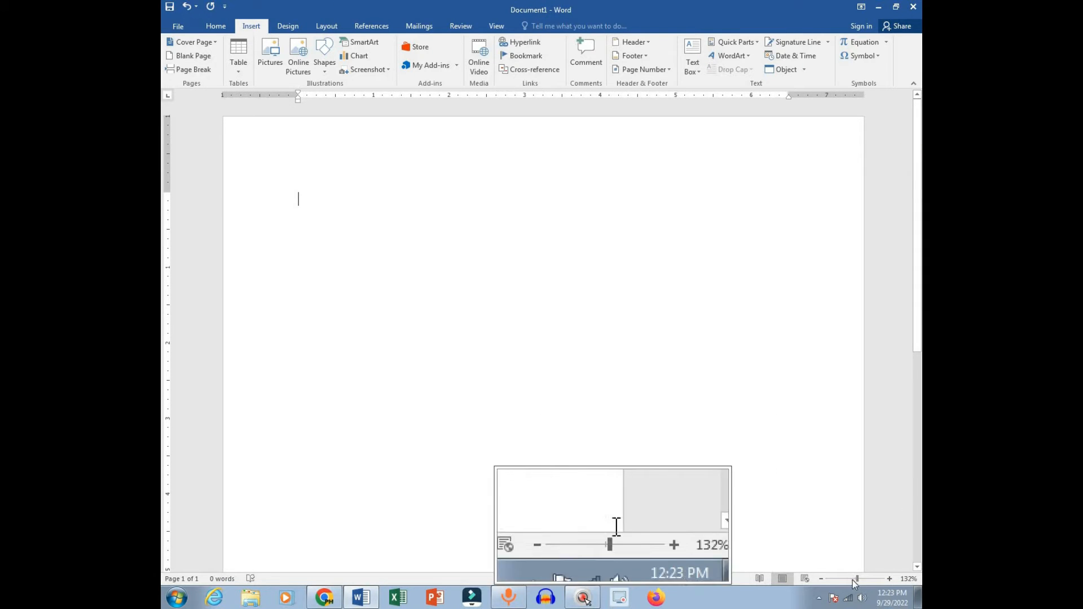
Step: Set the page zoom to 108%, then try to insert an online picture and cancel the request
left_click_drag(857, 579, 831, 585)
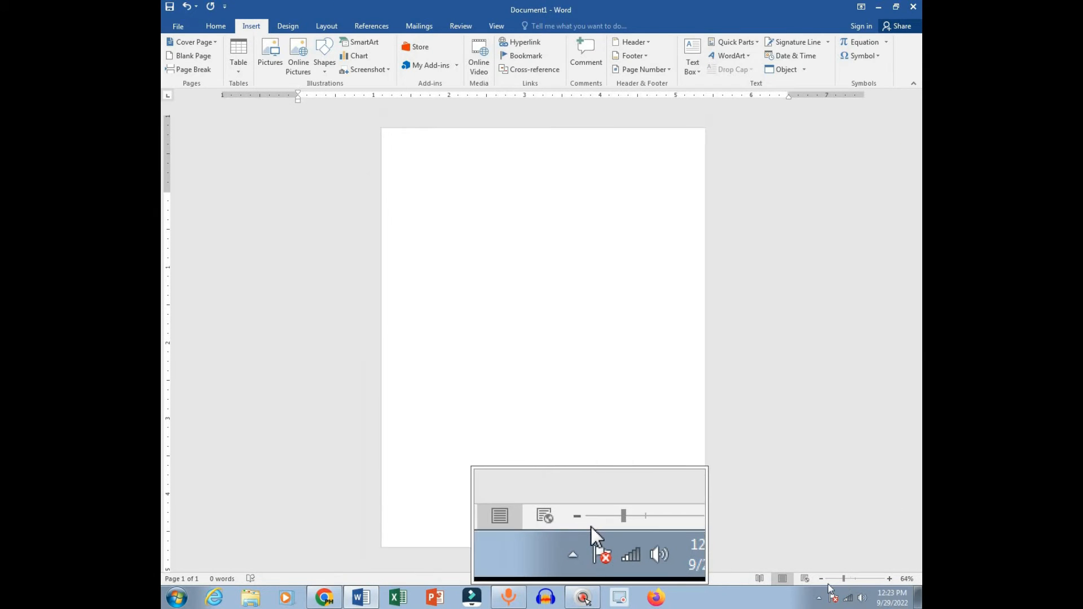
left_click(854, 581)
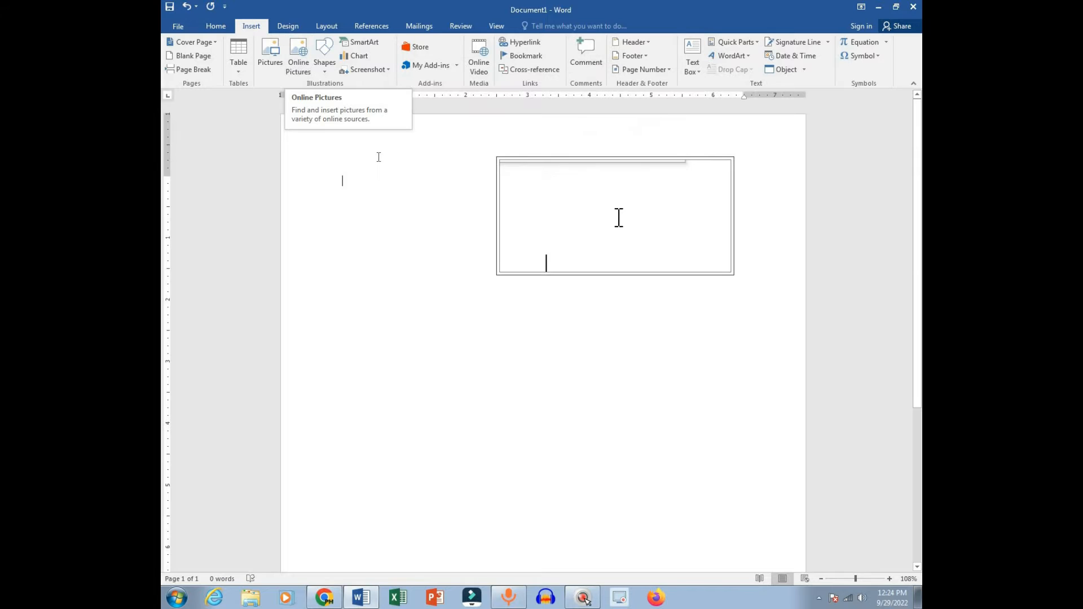
left_click(310, 62)
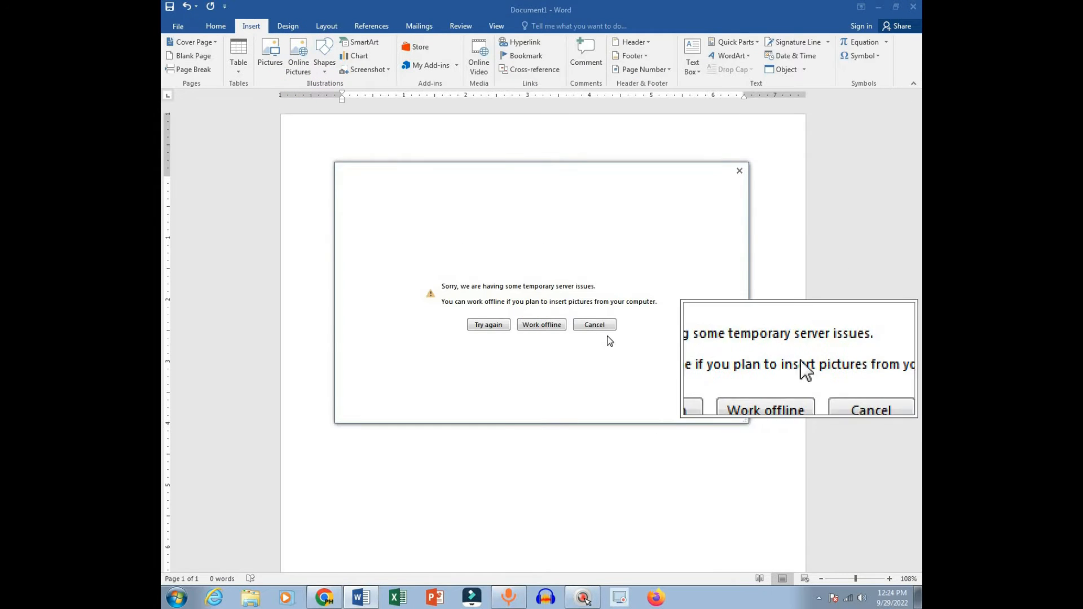
left_click(594, 324)
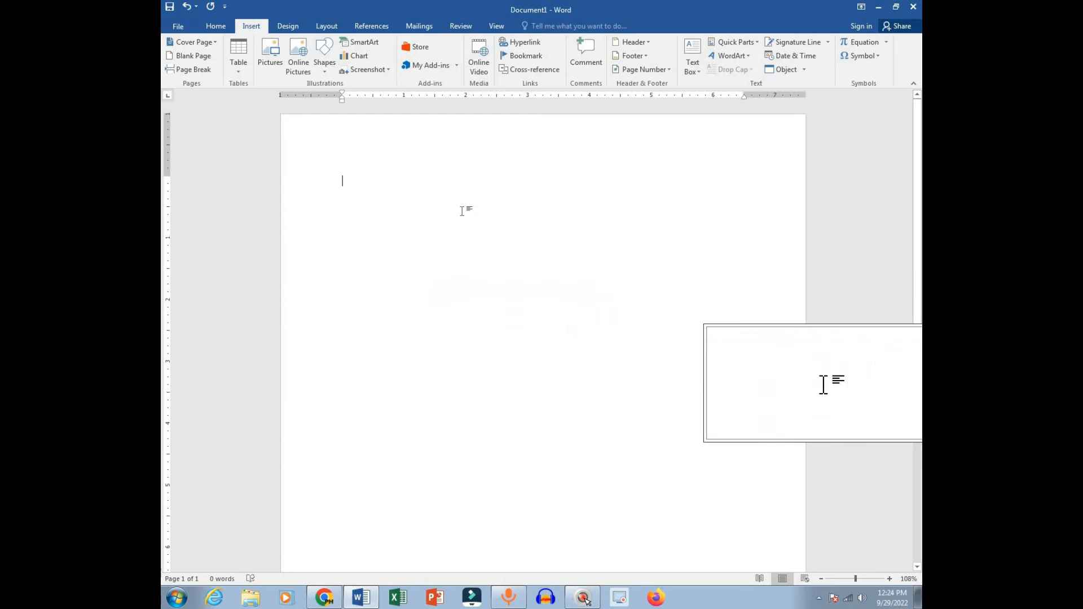
Step: Insert the orange flower picture from the Sample Pictures folder of the Pictures library
left_click(280, 70)
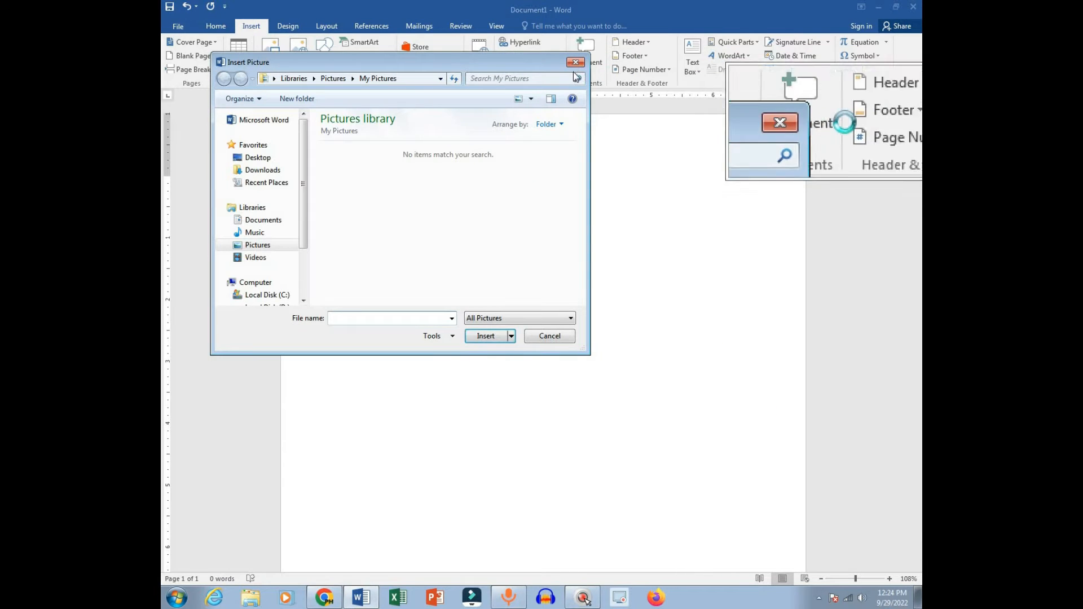
left_click(576, 66)
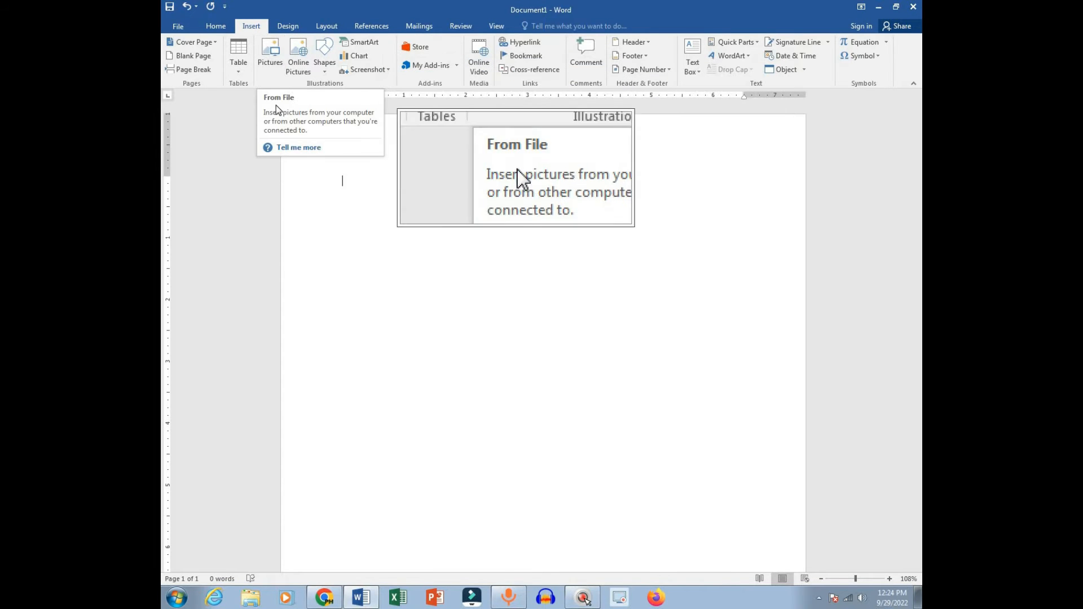
left_click(264, 74)
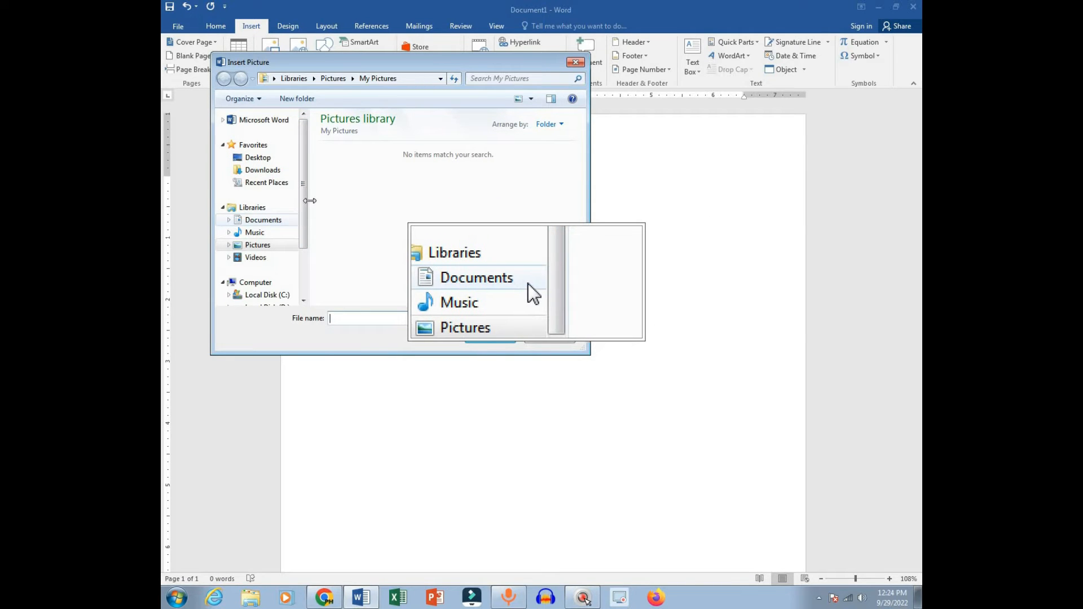
left_click_drag(302, 218, 316, 237)
left_click(258, 227)
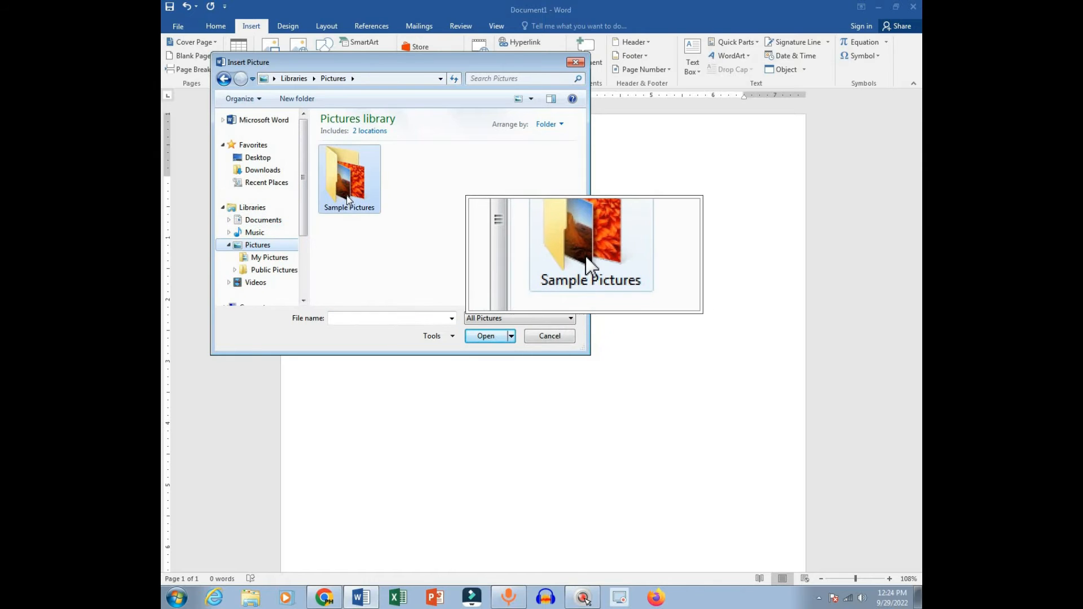
double_click(346, 191)
double_click(349, 168)
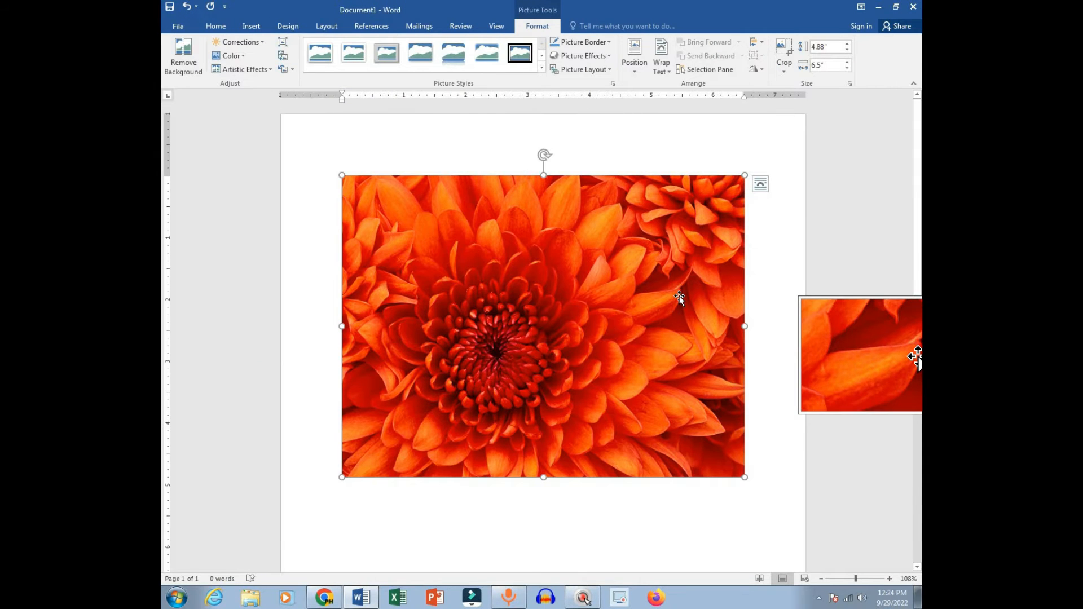
Step: Cancel closing the document and delete the inserted flower picture from the page
left_click_drag(918, 345, 920, 196)
left_click(918, 5)
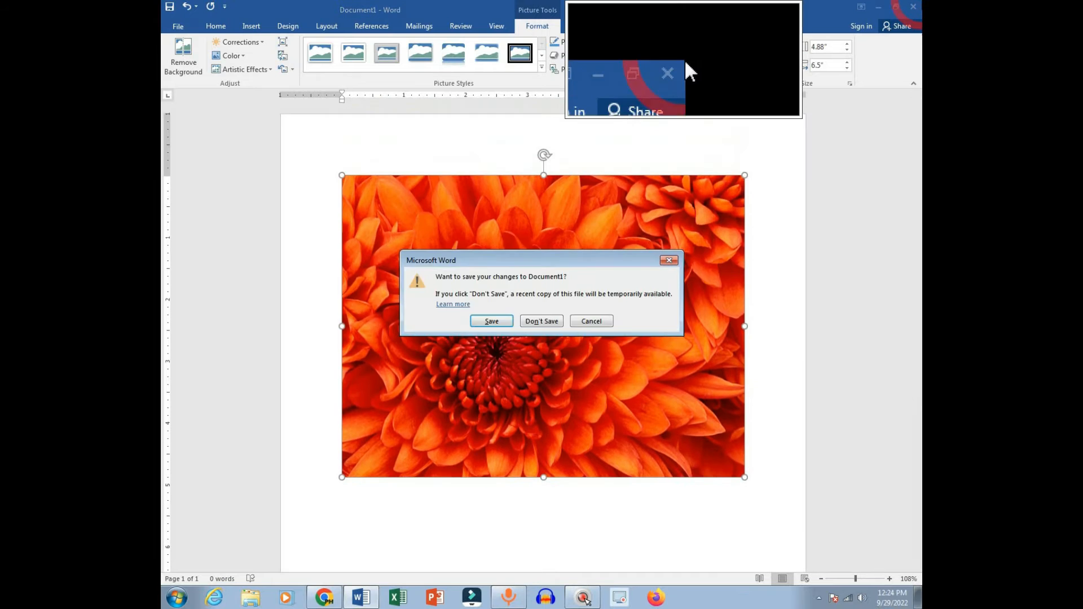
left_click(670, 260)
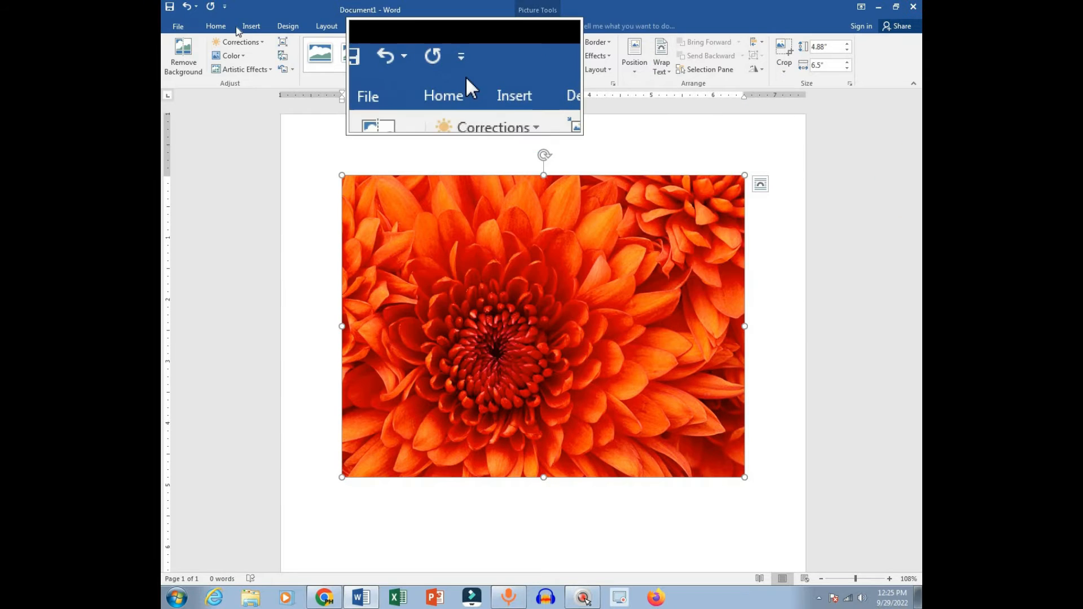
left_click(251, 26)
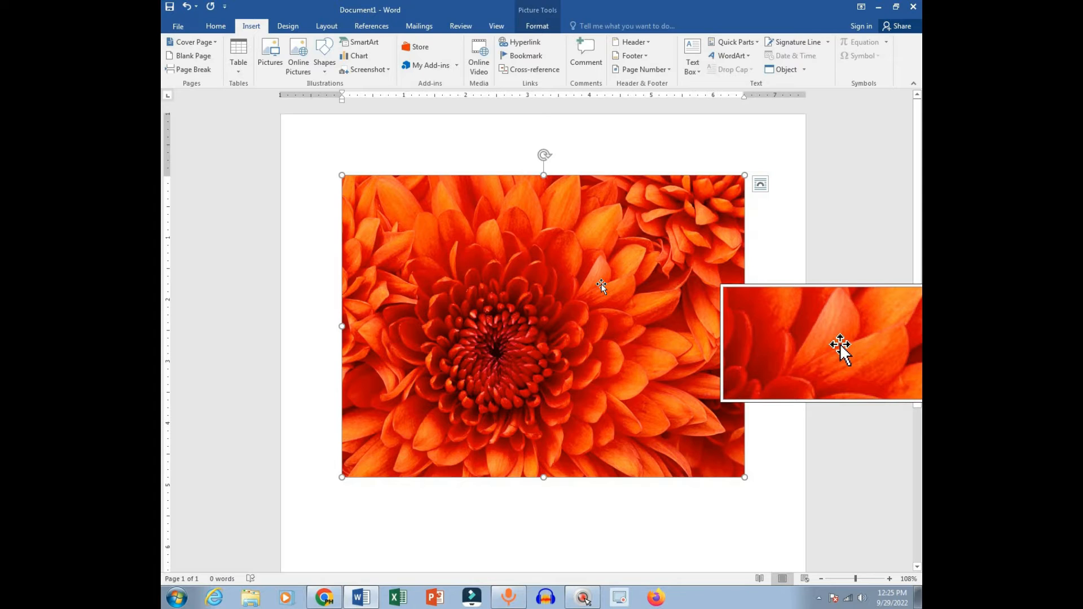
key("Delete")
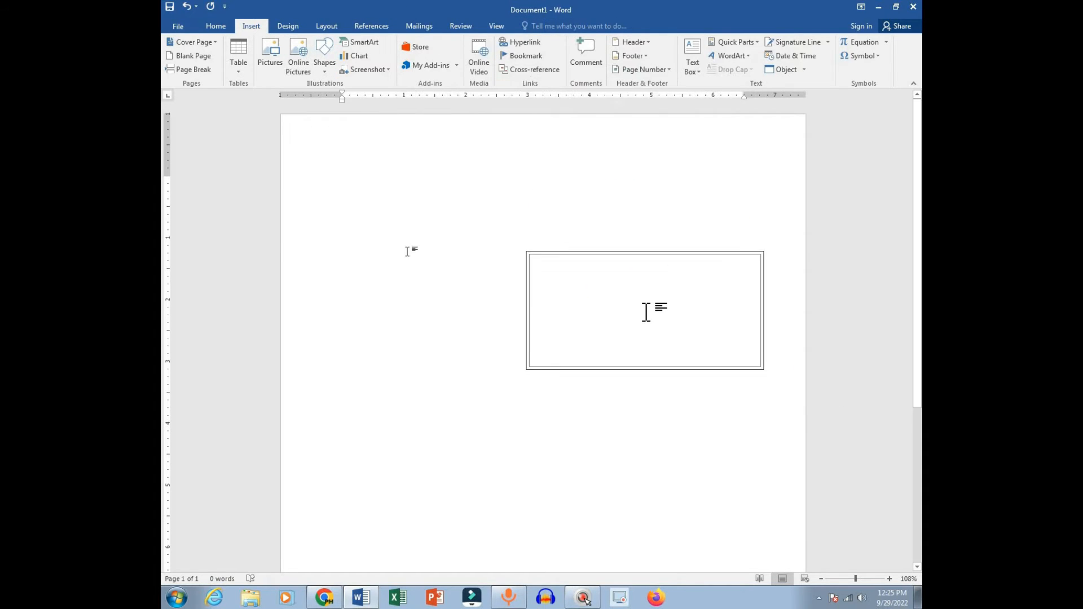
Step: Switch to Chrome and search Google for "Men Picture Sample"
left_click(324, 596)
left_click(492, 10)
left_click(439, 34)
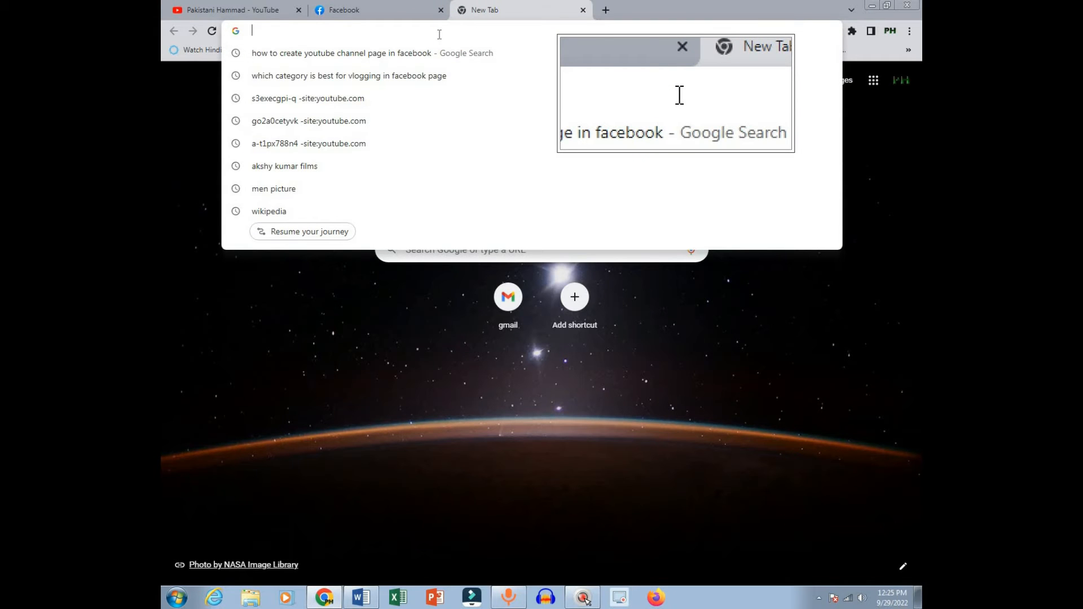
type("Men Pictur")
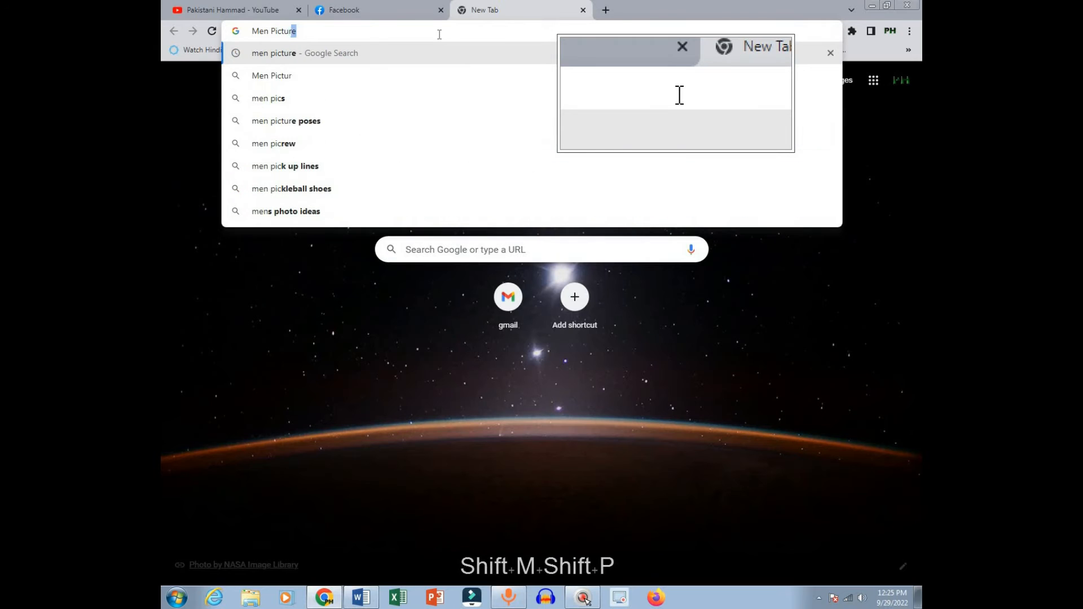
type("e Sample")
key("Return")
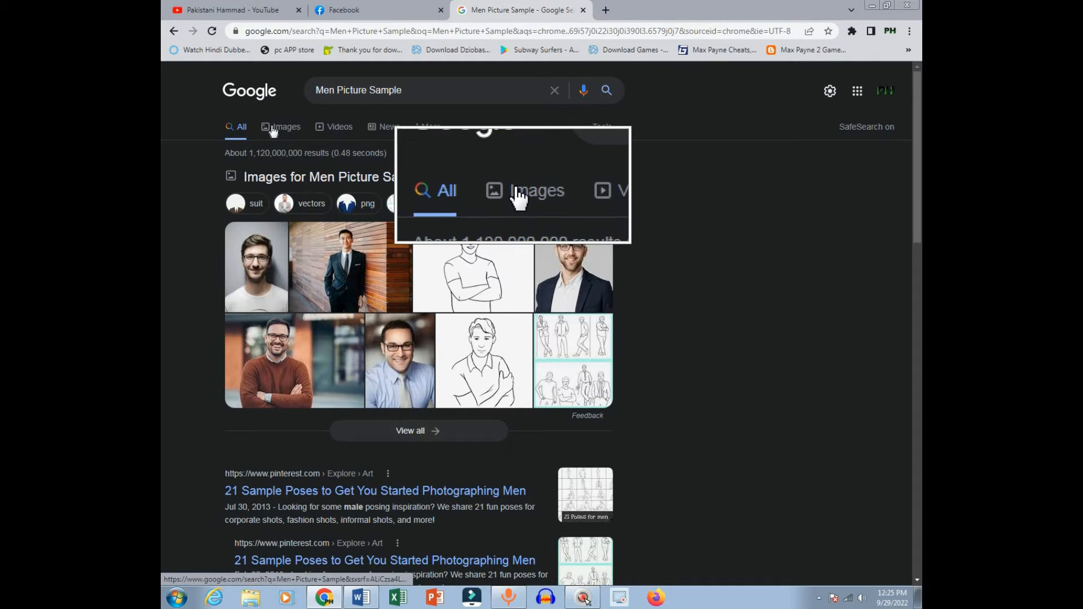
Step: Show the image results, open the photo of the man sitting on metal stairs, and copy the image
left_click(276, 129)
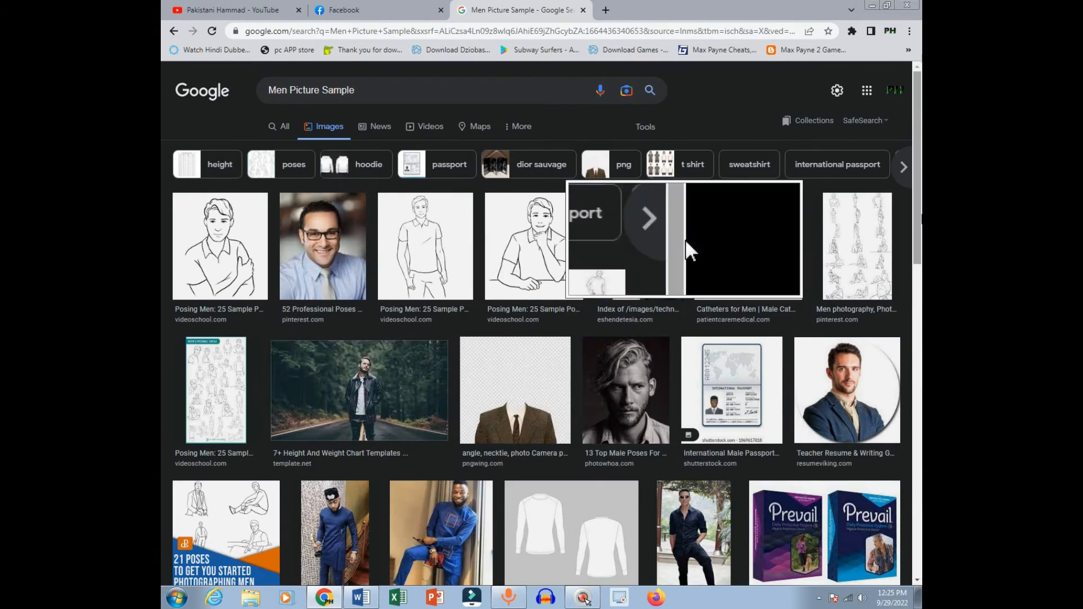
scroll(685, 239, "down", 5)
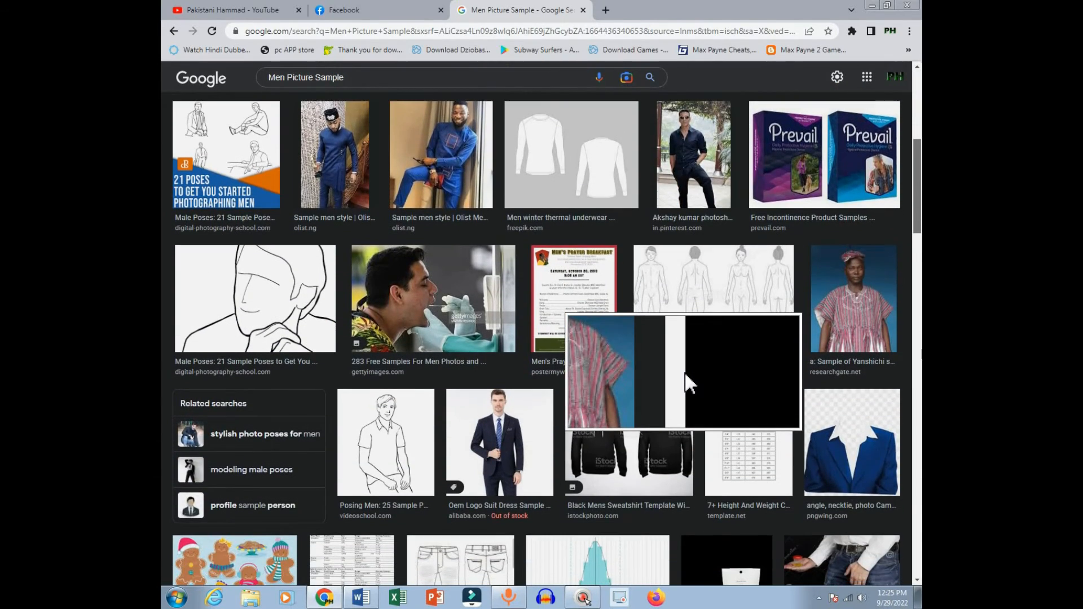
scroll(684, 371, "down", 8)
left_click_drag(921, 407, 922, 419)
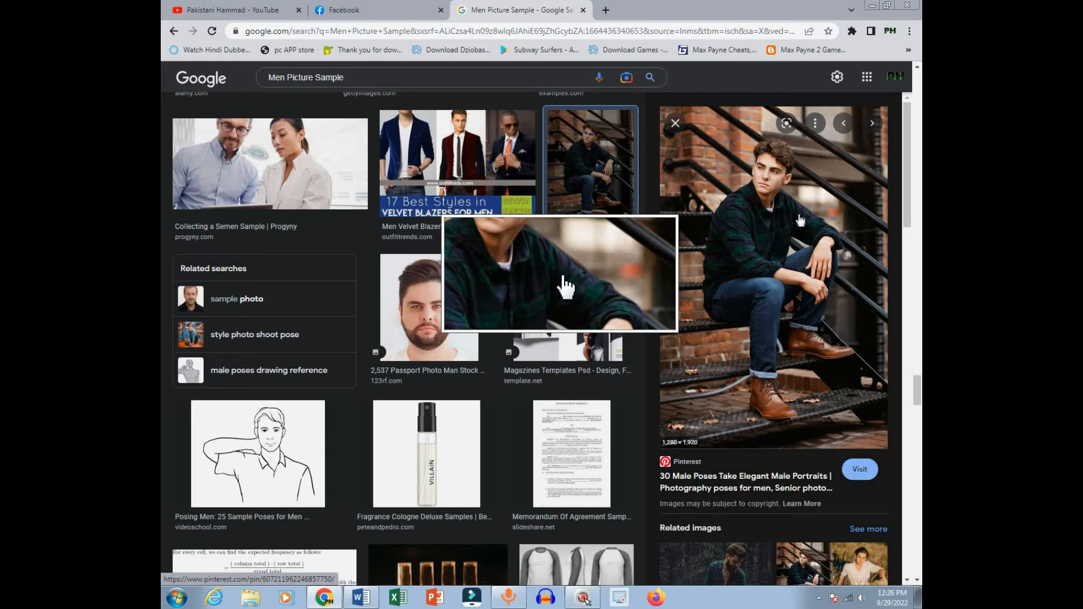
right_click(722, 214)
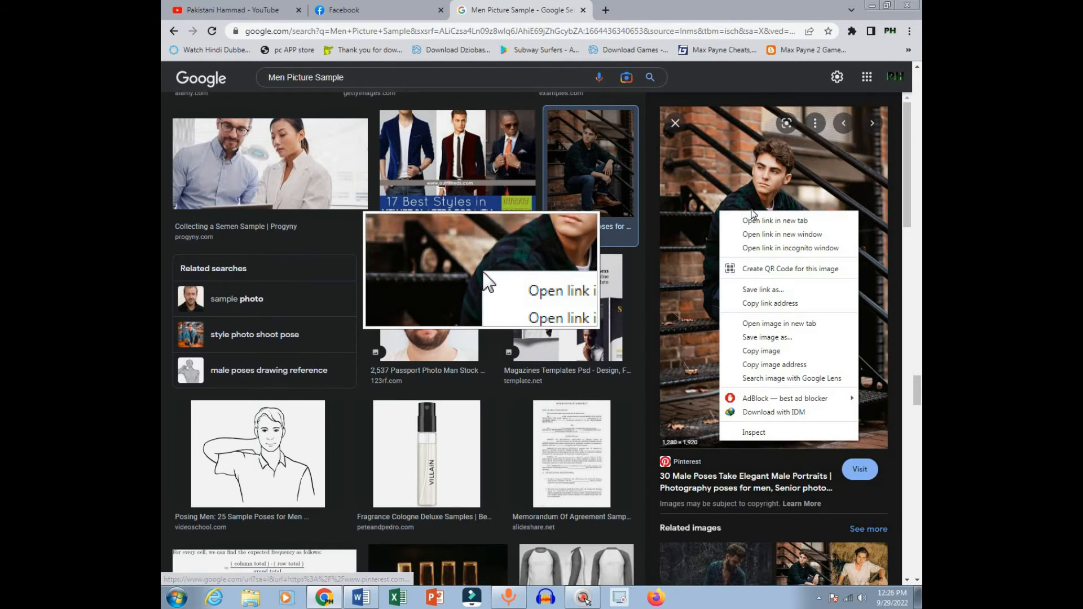
left_click(777, 353)
Step: Switch back to Word and paste the copied photo at the start of the blank page
left_click(362, 598)
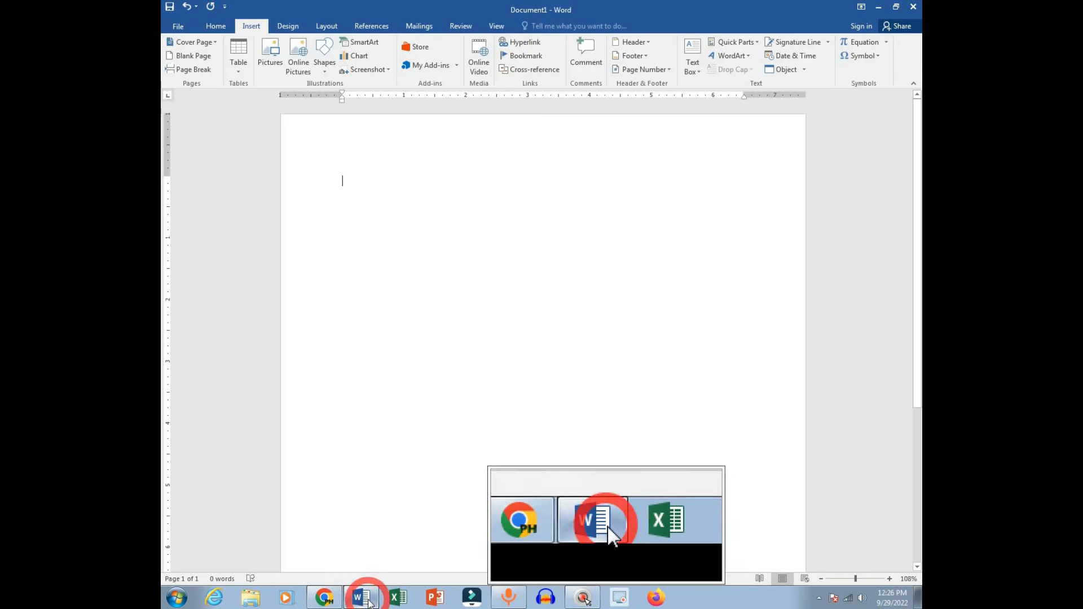
left_click(489, 234)
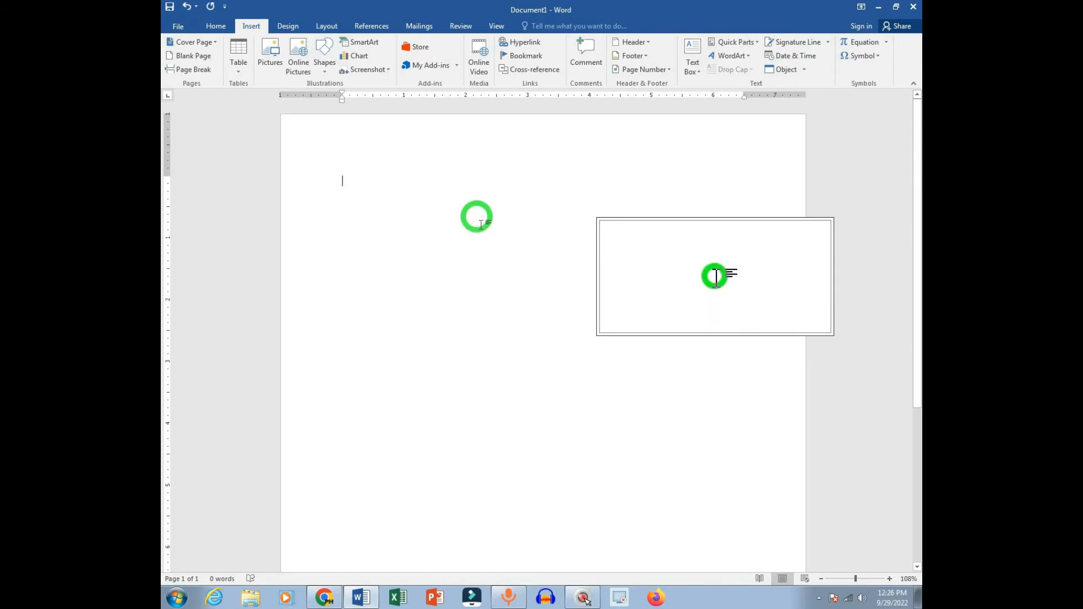
left_click(352, 176)
right_click(343, 187)
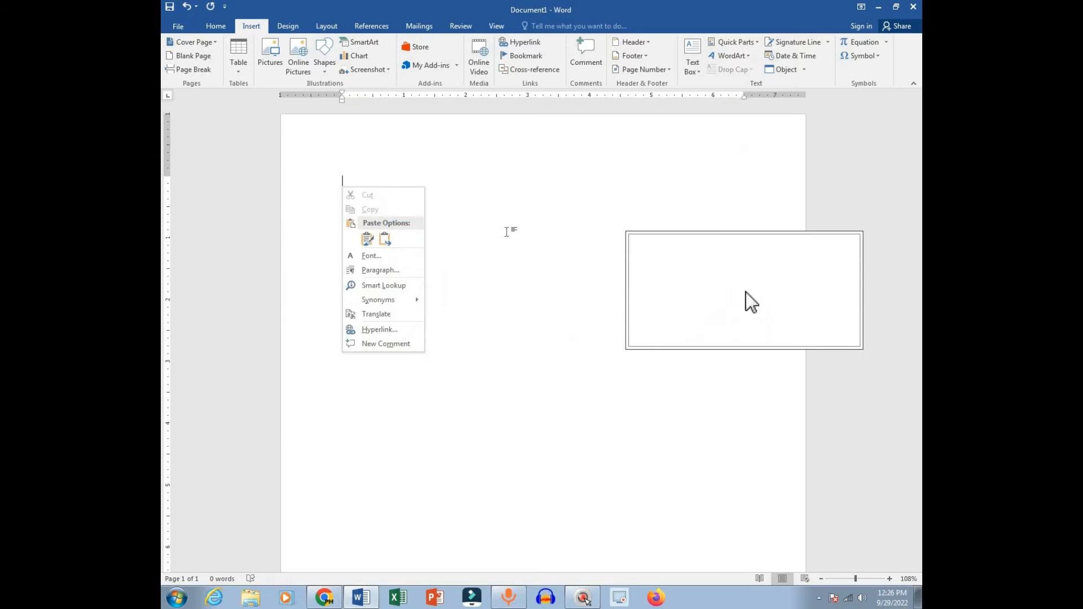
left_click(459, 220)
key("ctrl+v")
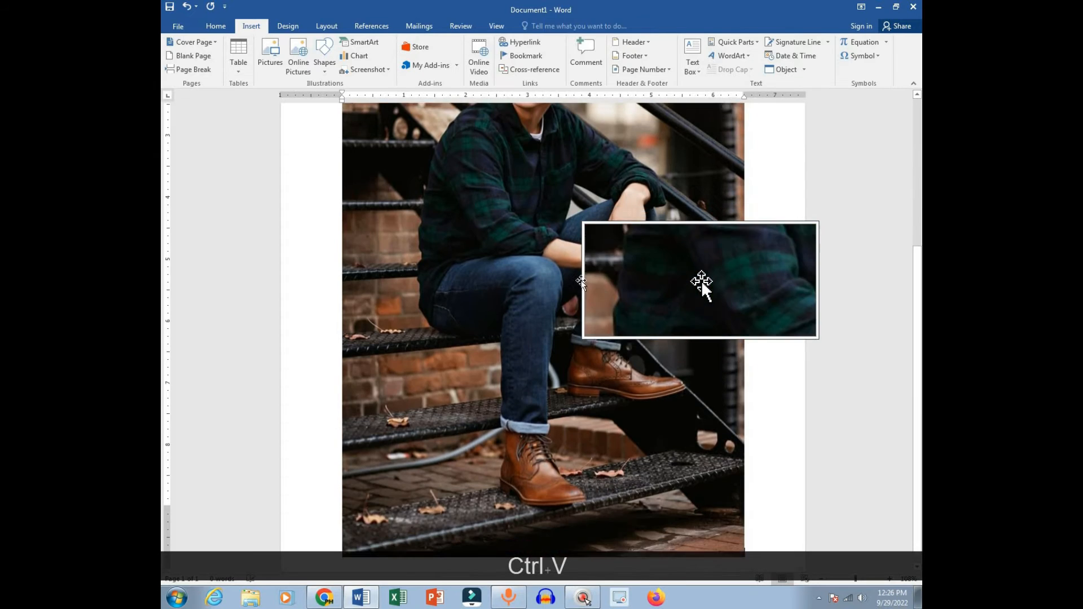
left_click_drag(916, 322, 910, 279)
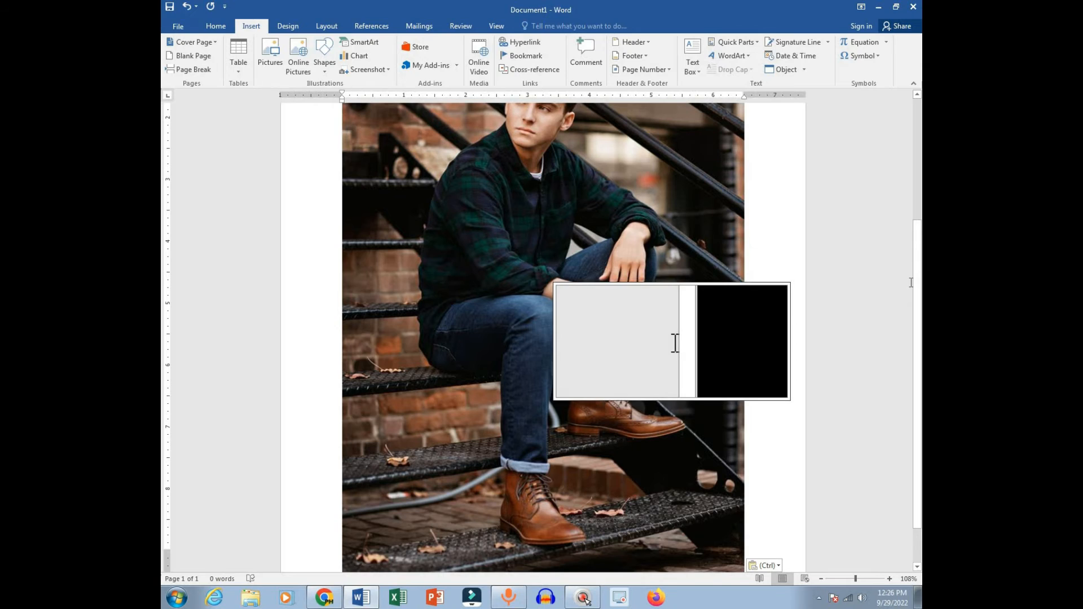
left_click(919, 603)
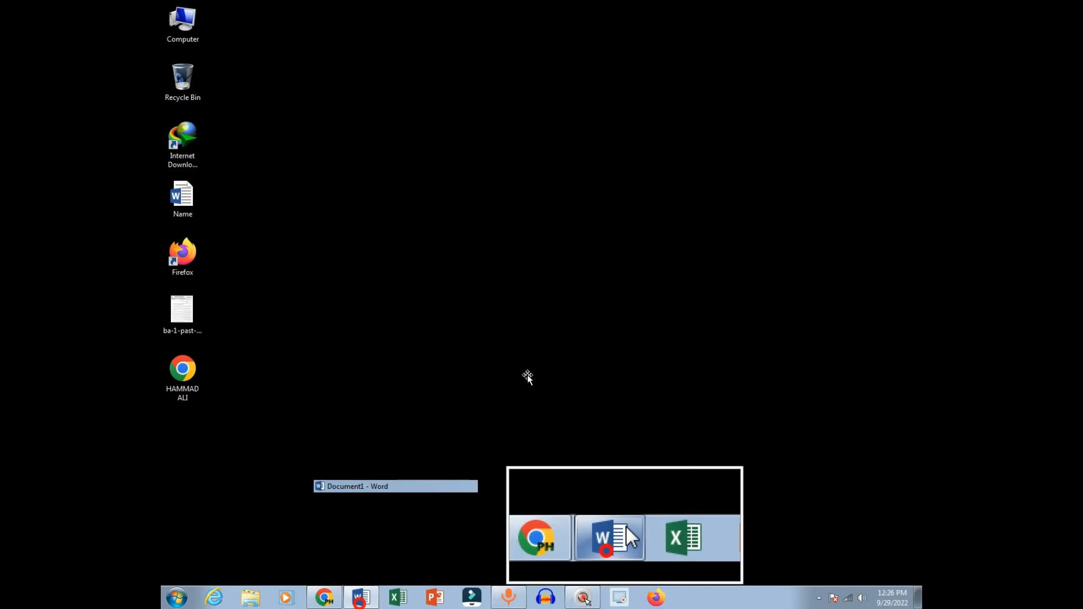
left_click(361, 597)
scroll(687, 433, "up", 3)
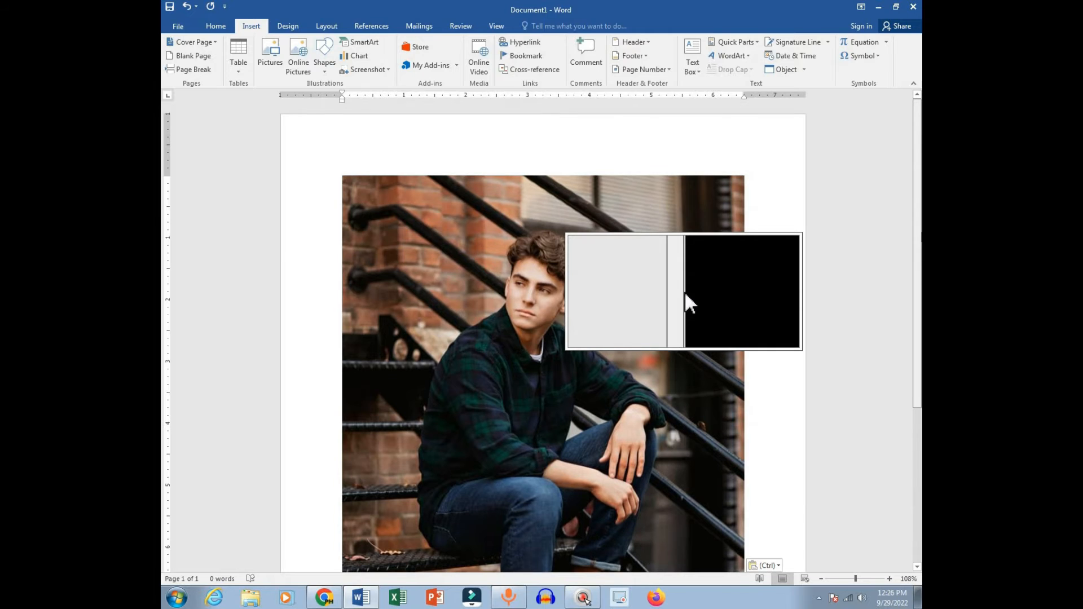
scroll(684, 445, "down", 5)
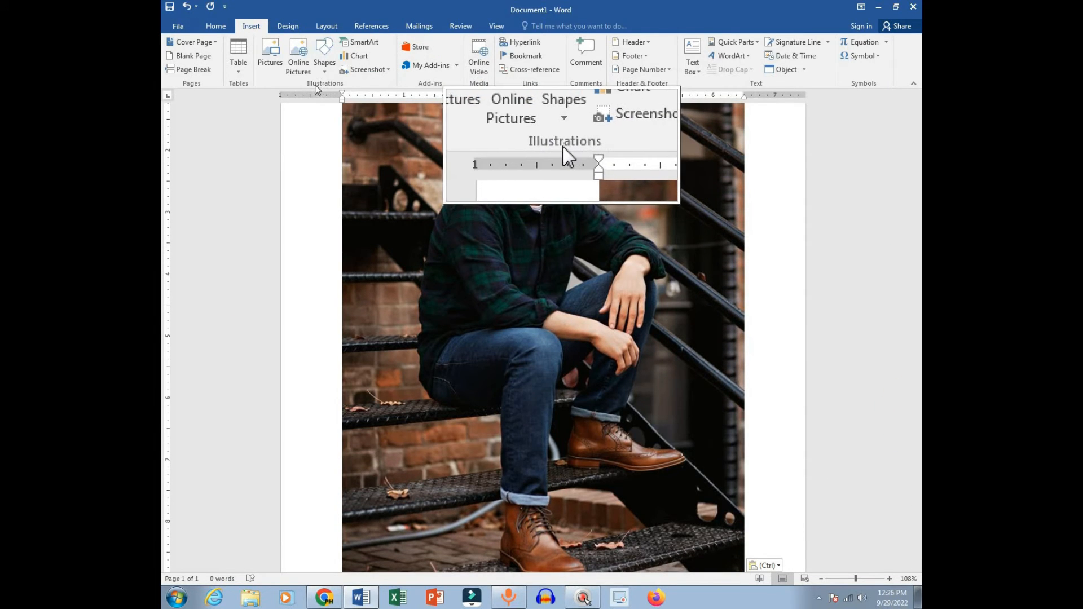
key("ctrl+2")
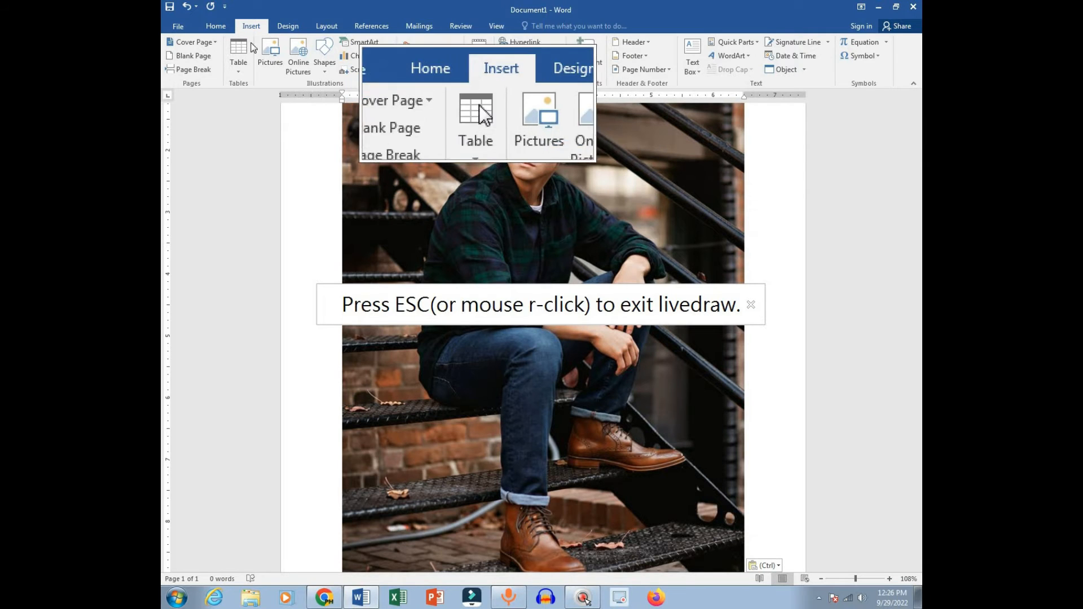
mouse_move(255, 35)
left_mouse_down()
mouse_move(271, 86)
mouse_move(321, 53)
mouse_move(259, 32)
left_mouse_up()
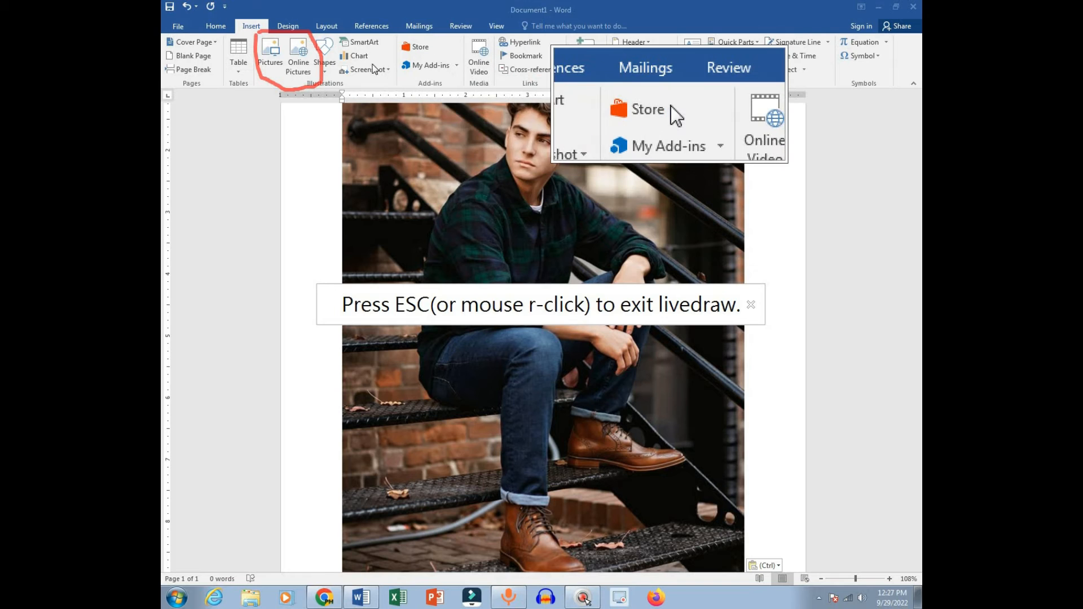
left_click_drag(320, 78, 324, 57)
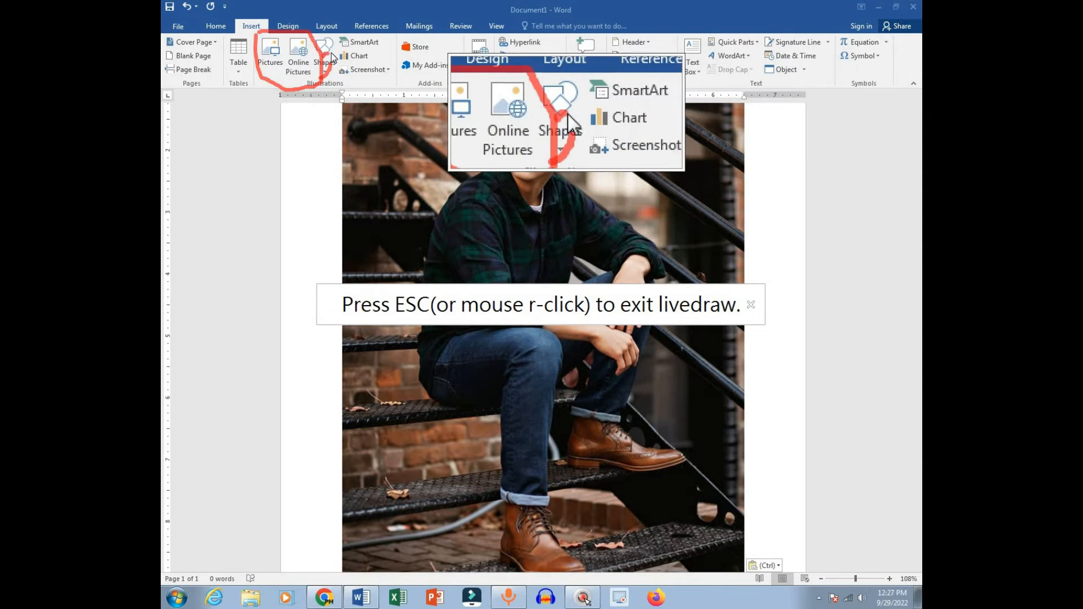
key("Escape")
key("Escape")
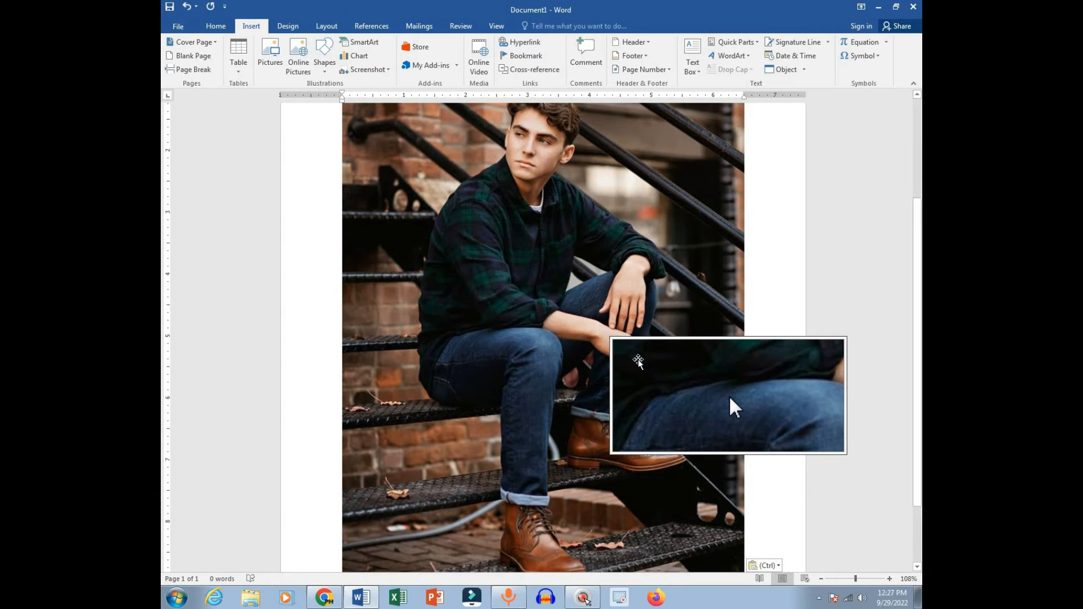
Step: Select the pasted photo and shrink it proportionally from its lower corner to about 1.8 inches wide
left_click(531, 332)
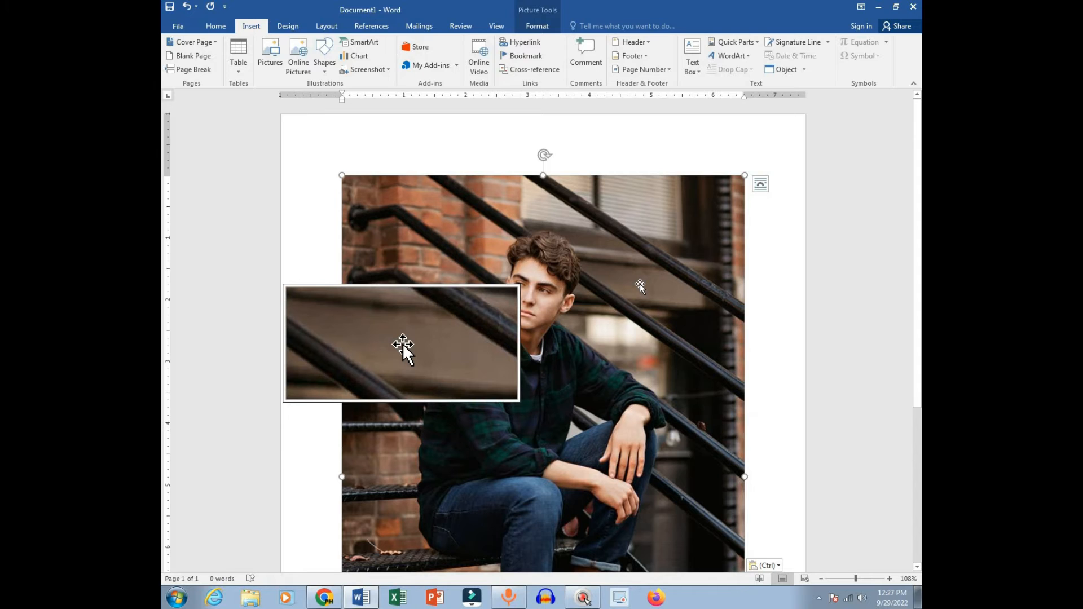
scroll(640, 284, "down", 2)
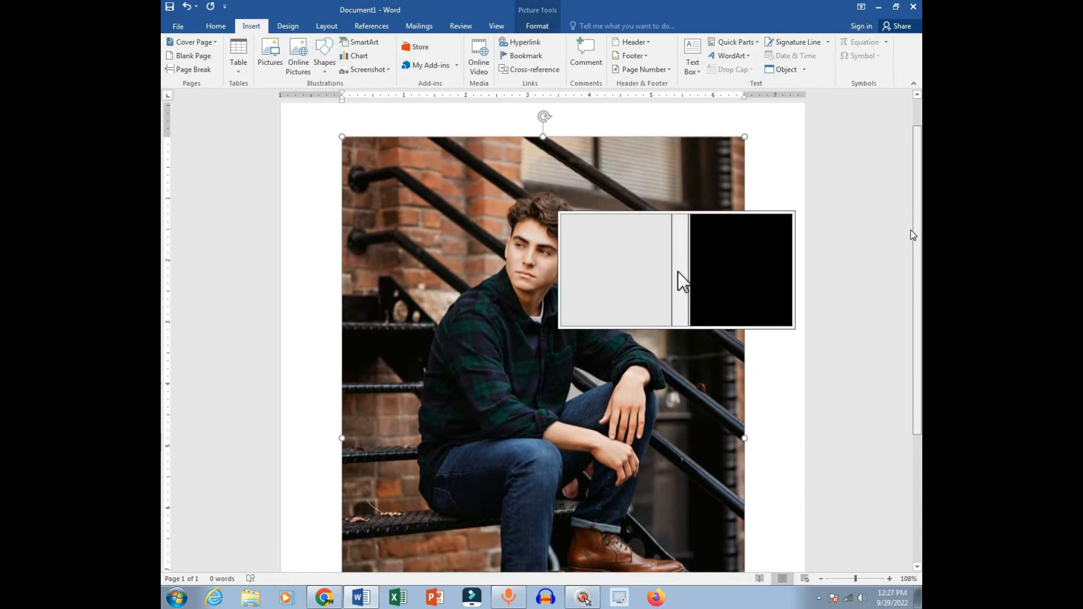
left_click(637, 257)
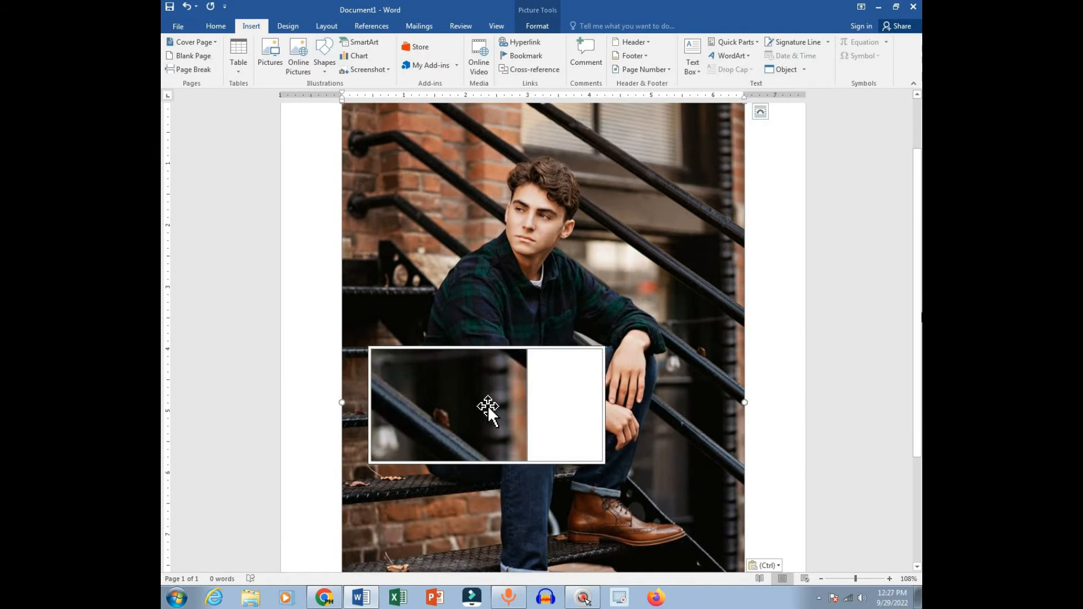
scroll(684, 347, "down", 4)
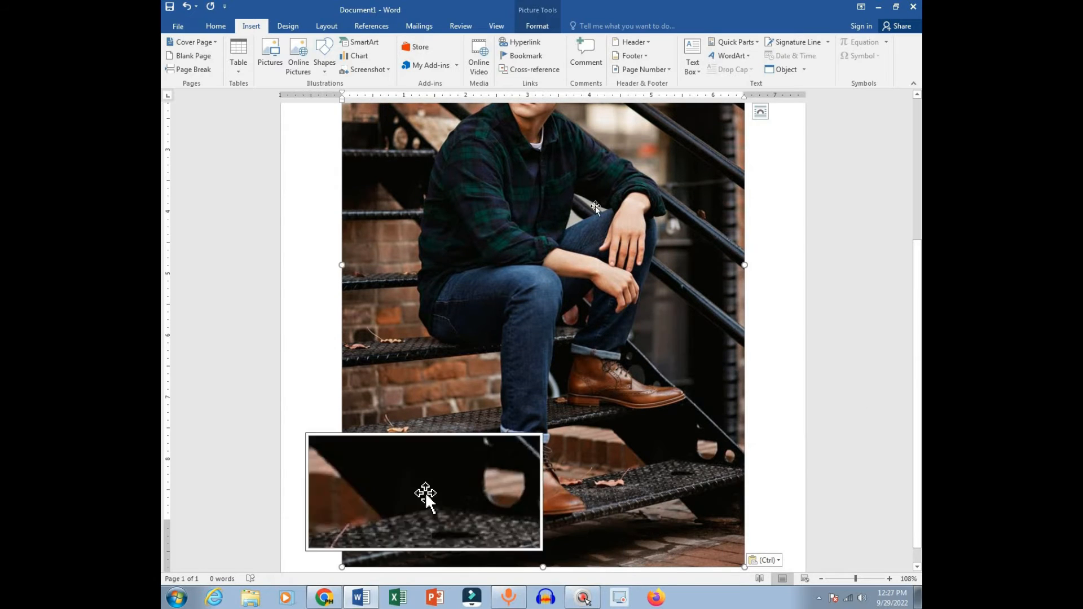
left_click_drag(920, 377, 920, 444)
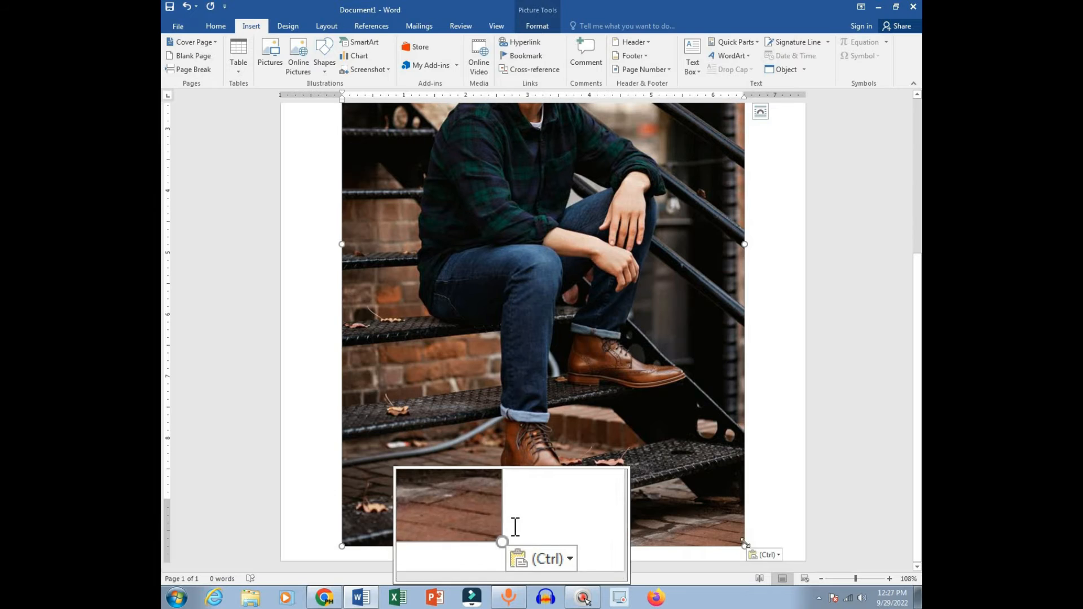
left_click_drag(744, 545, 725, 517)
left_click_drag(539, 194, 539, 195)
scroll(539, 195, "up", 4)
left_click_drag(539, 471, 412, 339)
Step: Try to move the reduced photo to the right across the blank page
left_click_drag(409, 266, 481, 263)
left_click_drag(393, 225, 784, 188)
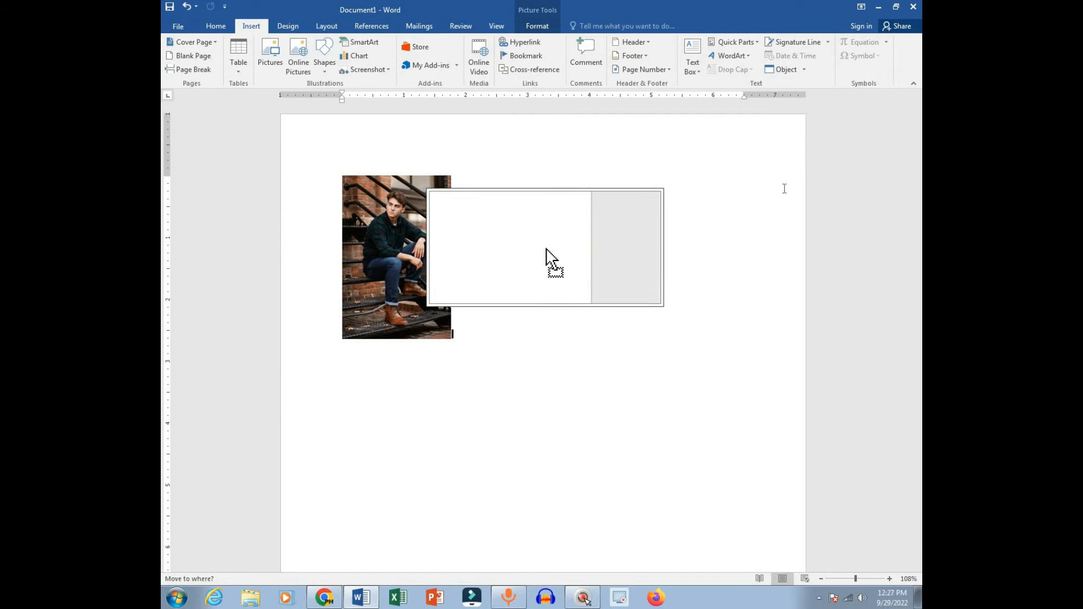
left_click_drag(548, 250, 663, 310)
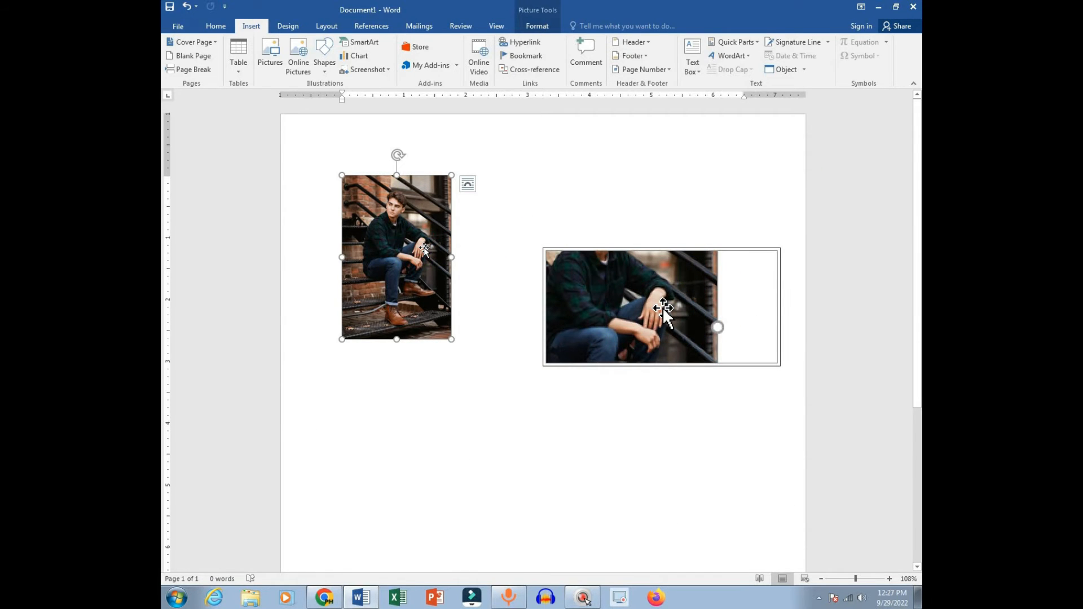
Step: Set the photo's text wrapping to In Front of Text and move the photo to the middle of the page
left_click_drag(663, 310, 835, 341)
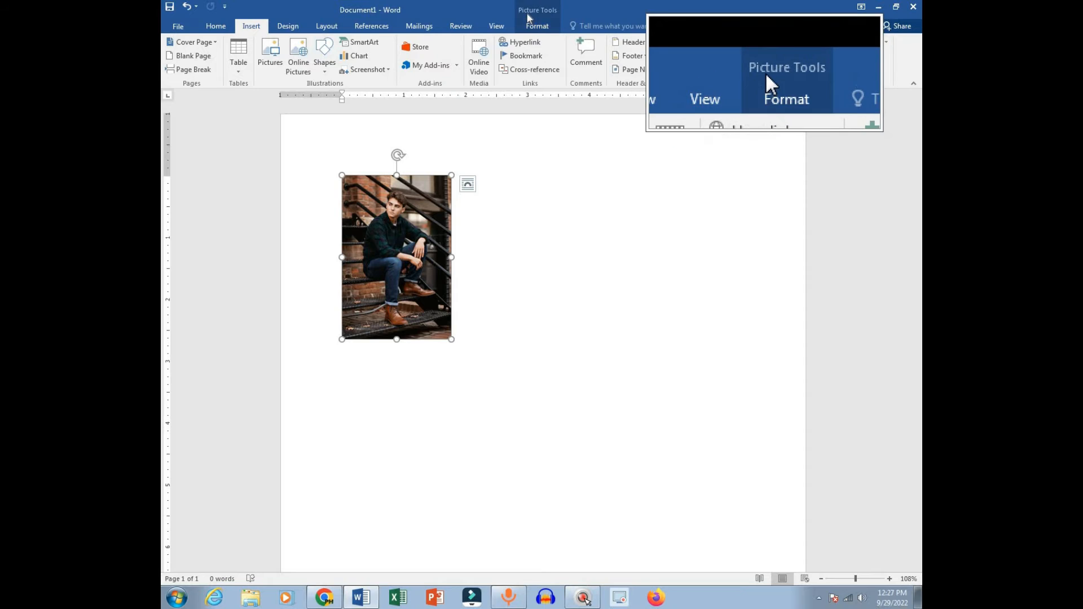
left_click(537, 27)
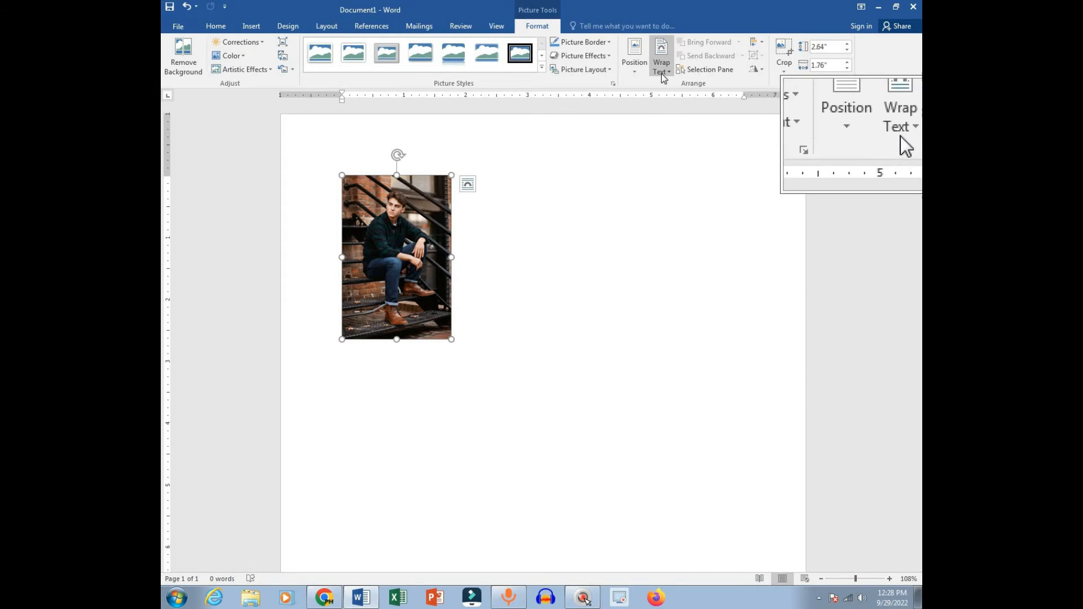
left_click(663, 71)
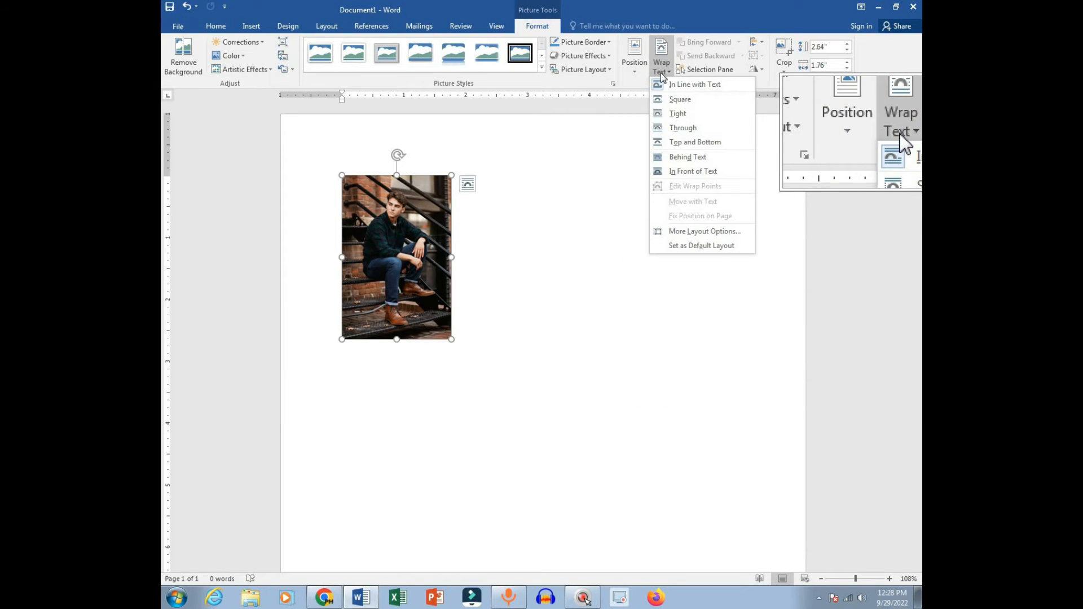
left_click(674, 171)
left_click_drag(432, 217, 478, 227)
left_click(662, 65)
left_click_drag(470, 214, 552, 325)
left_click(778, 284)
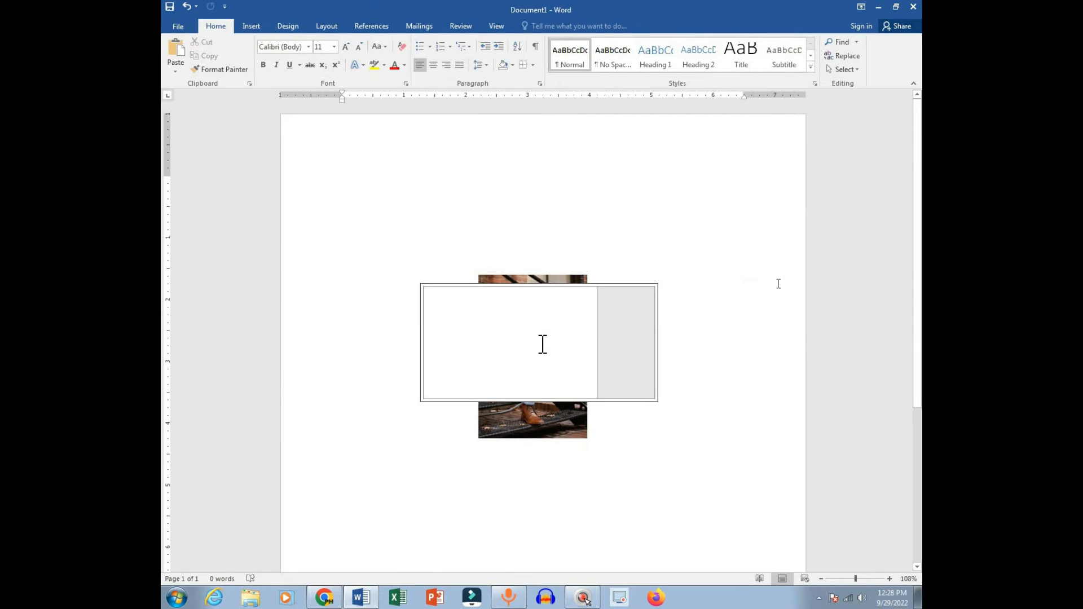
Step: Generate a paragraph of sample text with the =rand function and move the photo over the beginning of the paragraph
type("=rand(")
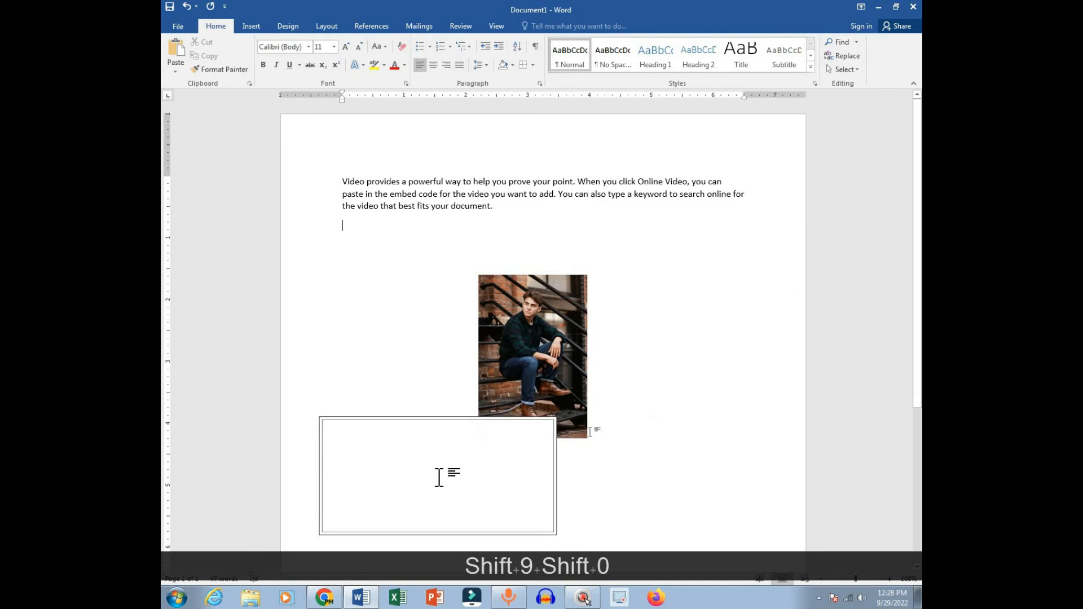
left_click_drag(543, 406, 380, 248)
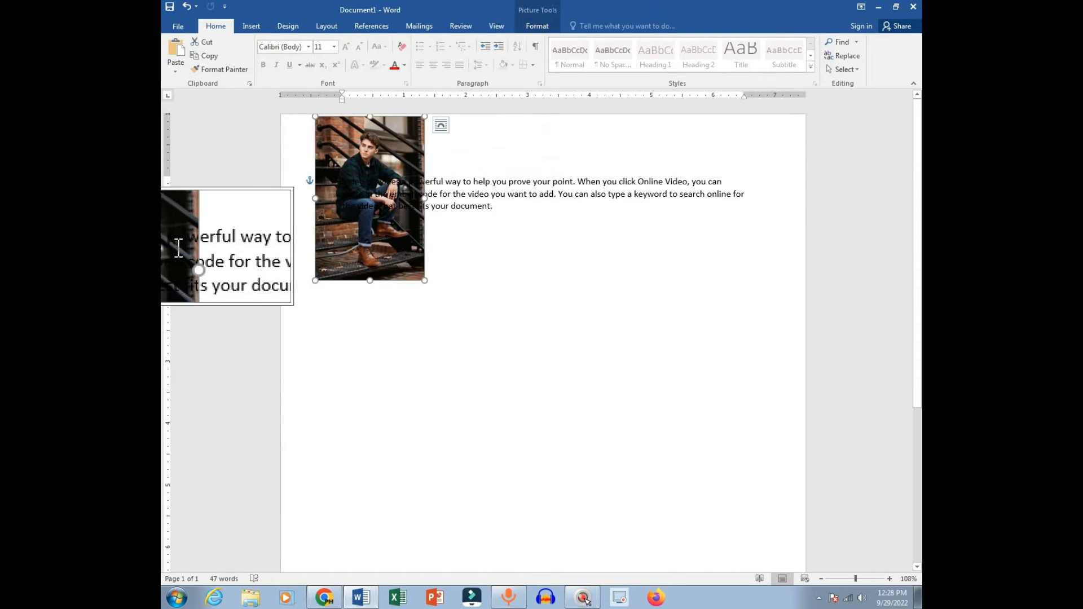
Step: Highlight the opening words of the sample paragraph in yellow where they overlap the photo
left_click(383, 188)
left_click_drag(384, 188, 373, 183)
left_click_drag(378, 182, 398, 172)
left_click(339, 178)
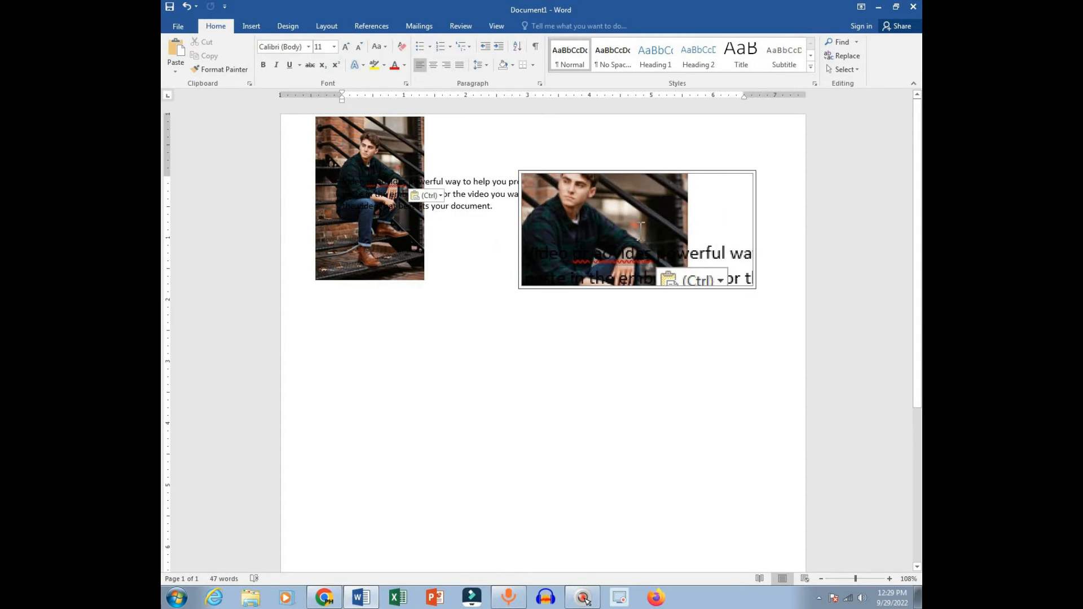
left_click(373, 65)
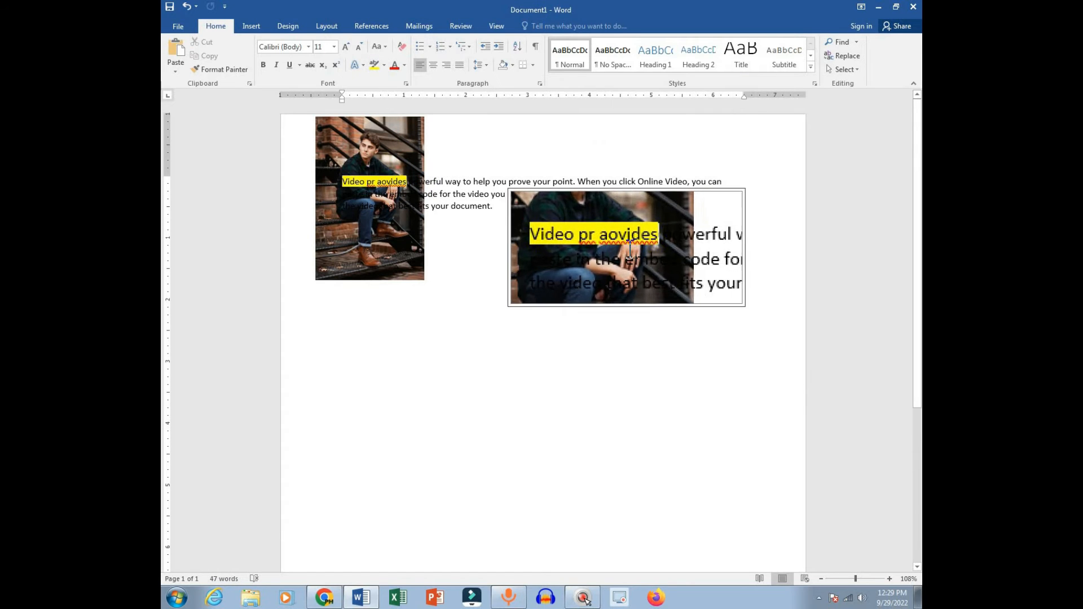
Step: Select the photo and apply Behind Text wrapping to it
left_click(371, 151)
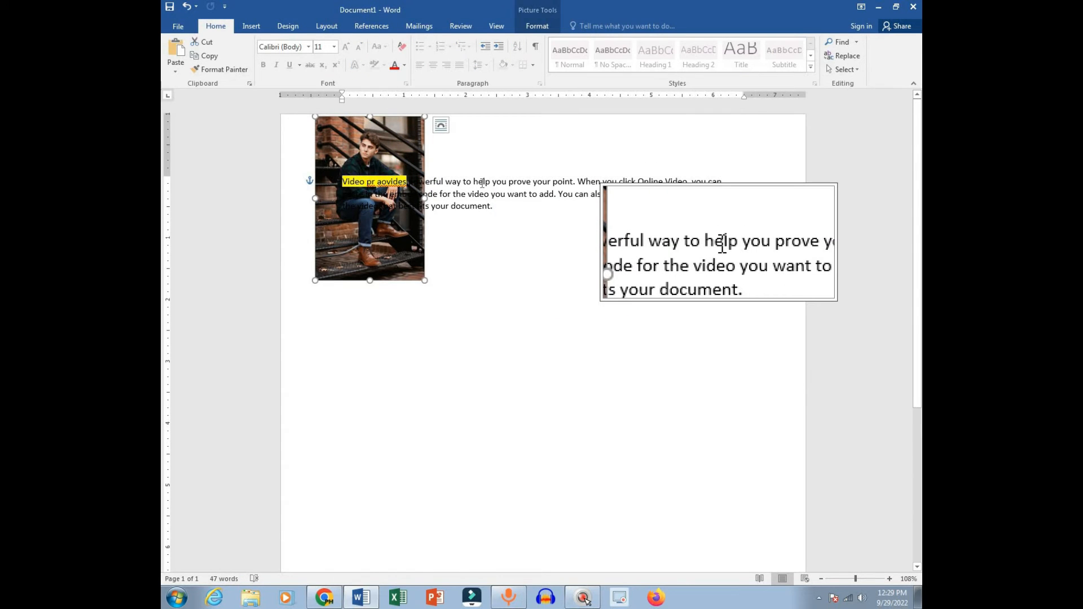
left_click(541, 25)
left_click(661, 59)
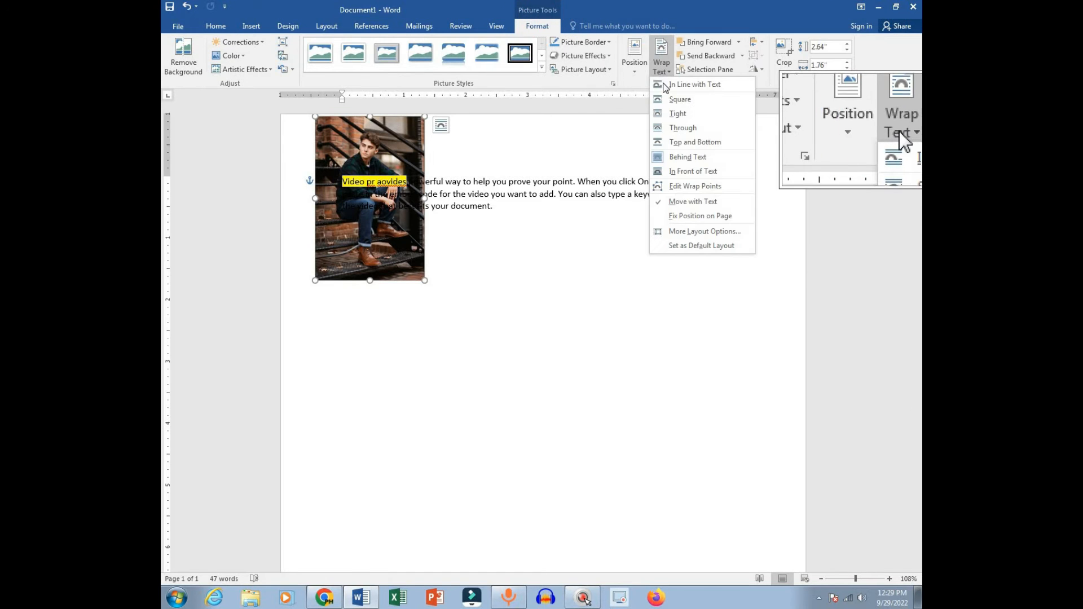
left_click(688, 157)
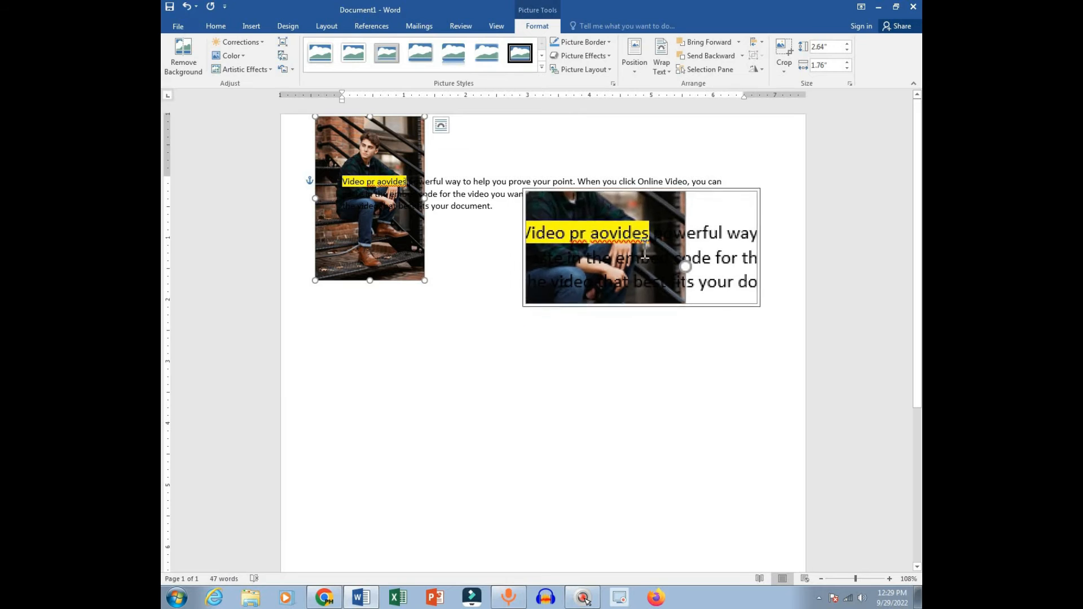
Step: Change the photo's wrapping to In Front of Text and move it away from the margin to the middle of the page
left_click(661, 68)
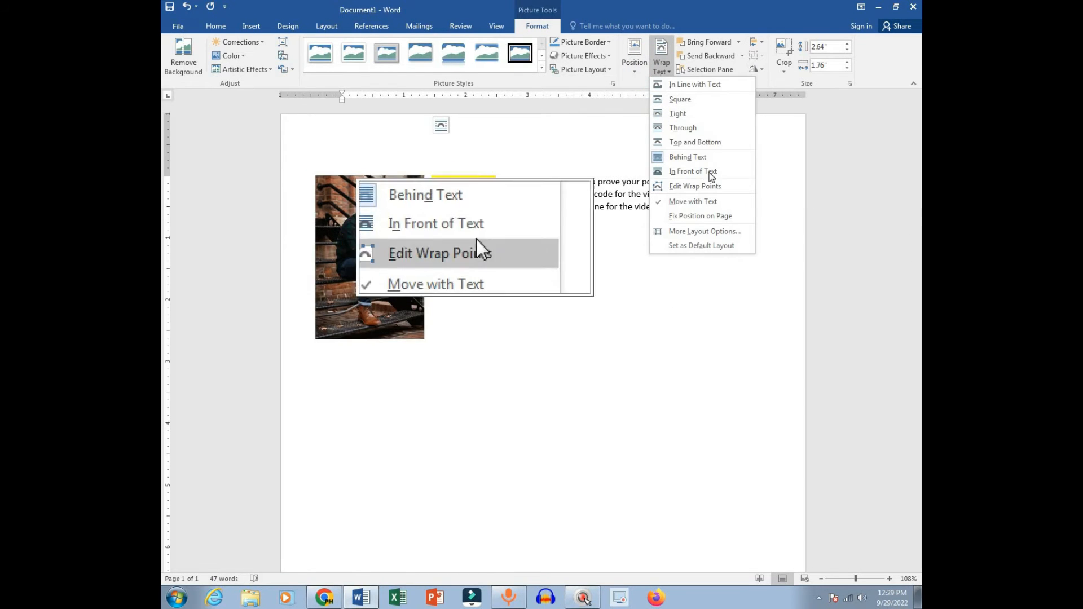
left_click(712, 176)
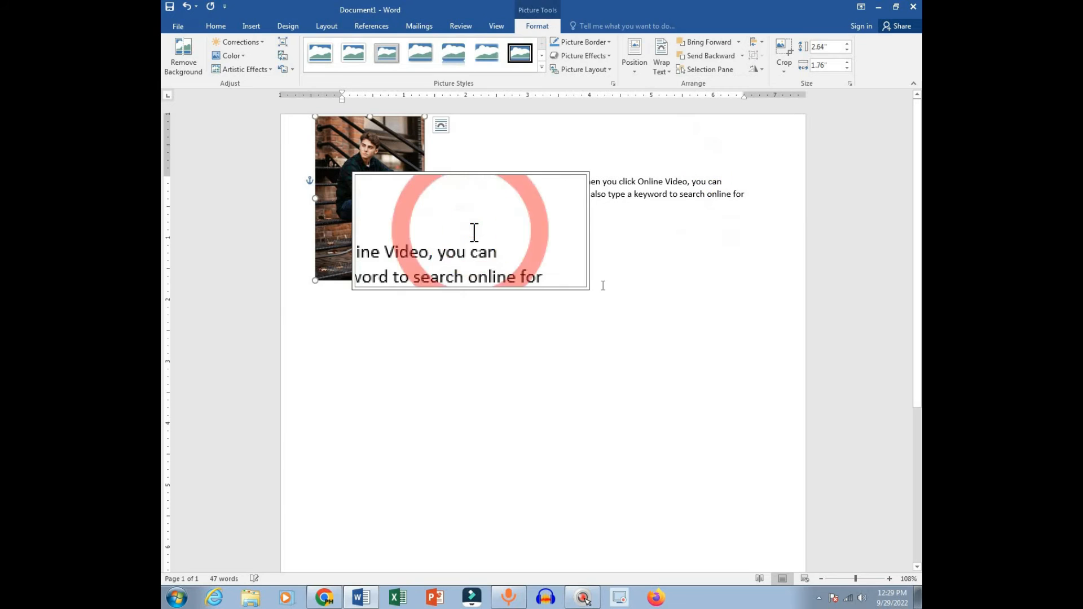
left_click_drag(427, 222, 401, 216)
left_click_drag(416, 273, 598, 316)
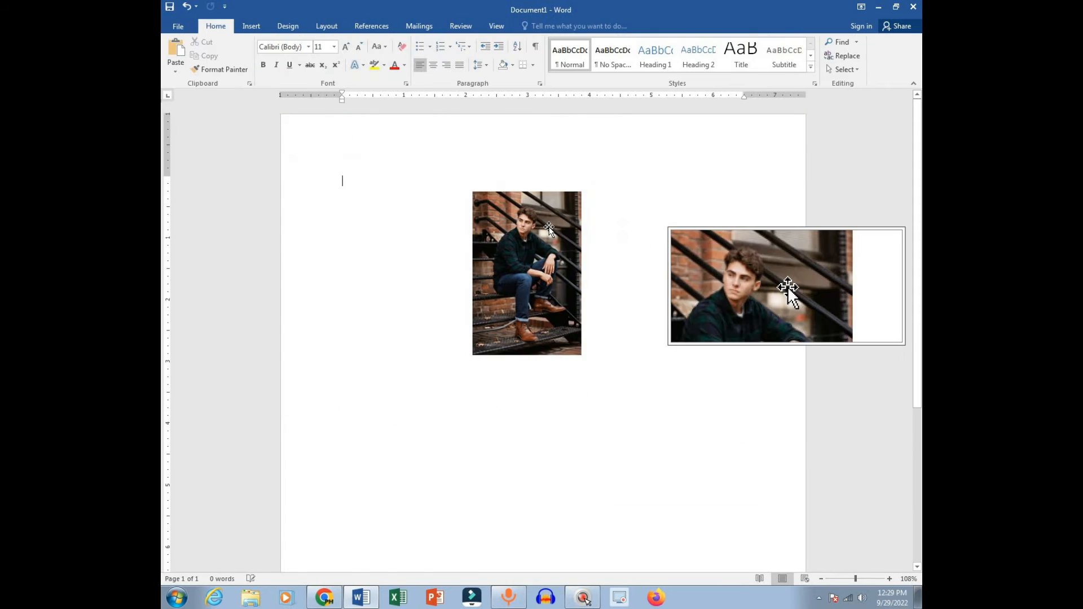
Step: Enlarge the photo proportionally to about 3.16 by 4.74 inches and move it near the page's upper-left margin
left_click_drag(549, 227, 450, 237)
left_click_drag(484, 357, 569, 428)
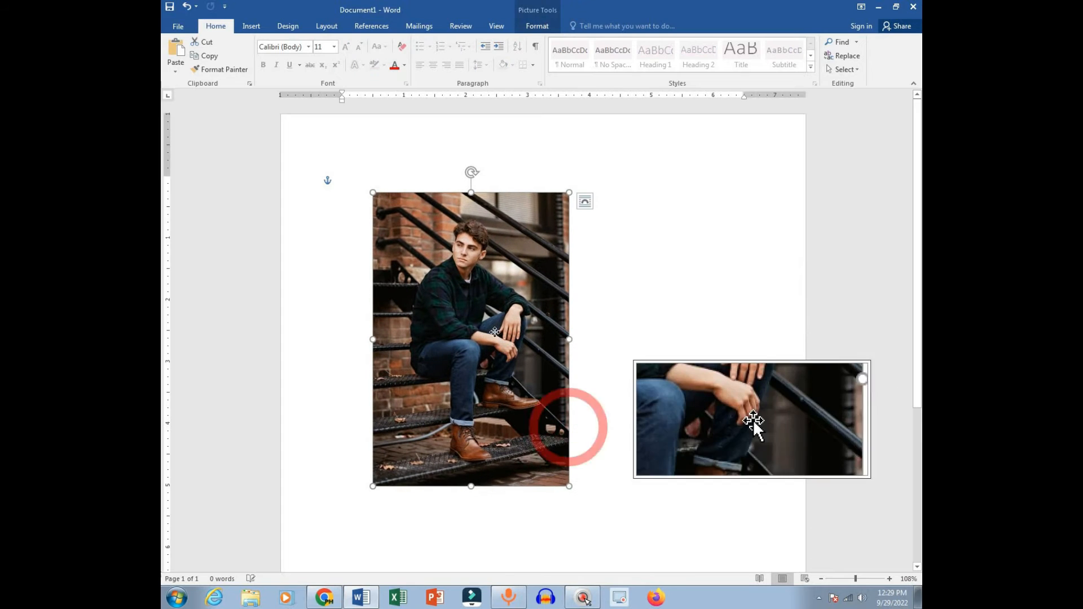
left_click_drag(513, 367, 482, 331)
Step: Position the photo at the top center of the page with text wrapping
left_click(537, 25)
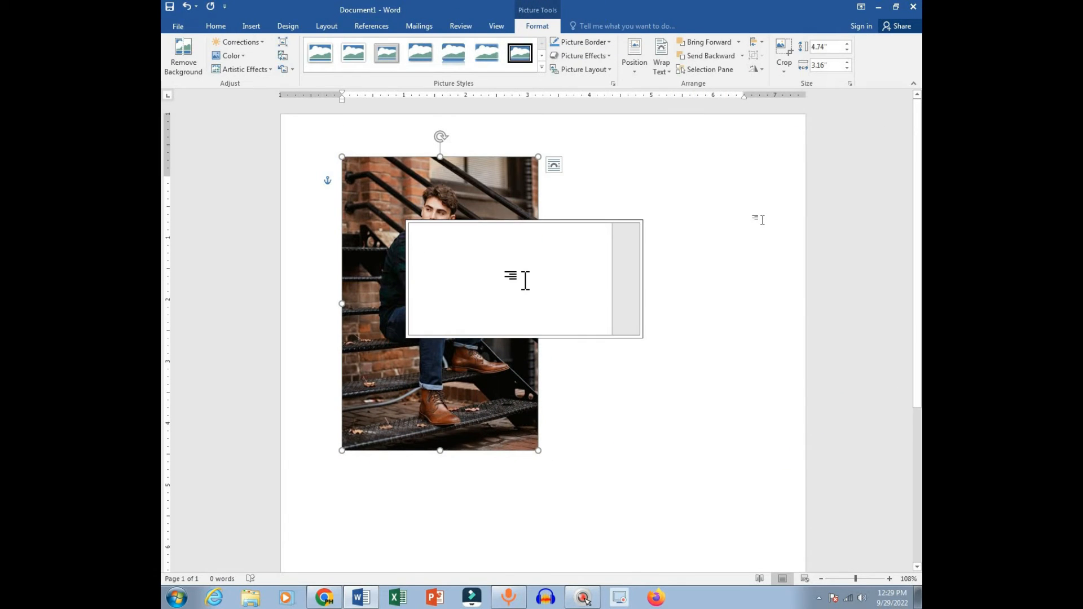
left_click(636, 72)
left_click(671, 153)
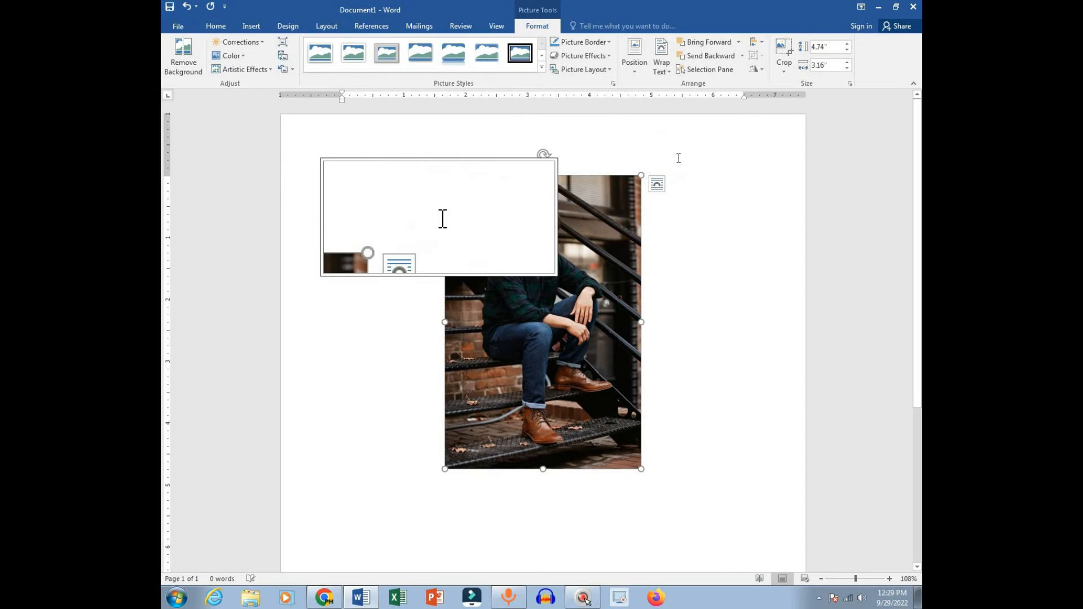
Step: Set the photo's position to In Line with Text and try to move it across the page
left_click(648, 69)
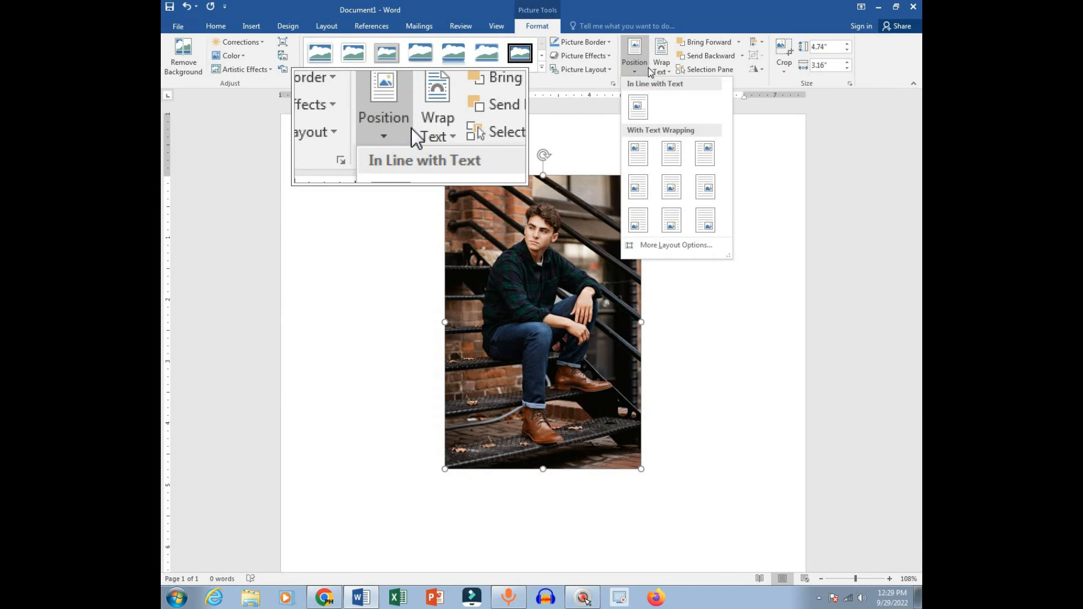
left_click(635, 106)
left_click_drag(539, 372, 699, 309)
left_click_drag(449, 275, 544, 319)
Step: Set the photo's wrapping back to In Front of Text and move it toward the center of the page
left_click(662, 68)
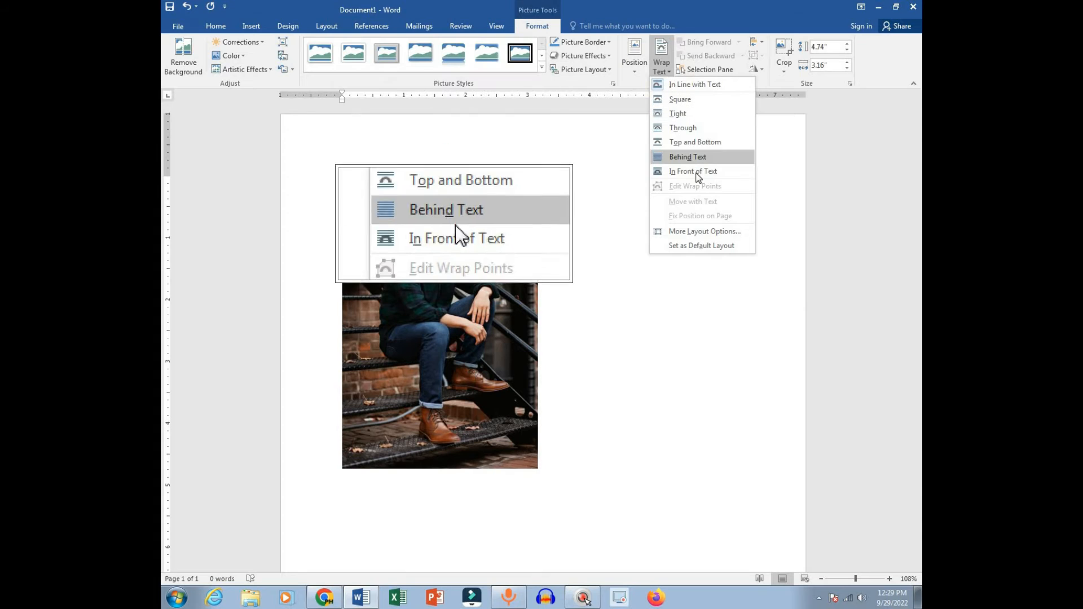
left_click(699, 171)
left_click_drag(451, 339, 553, 314)
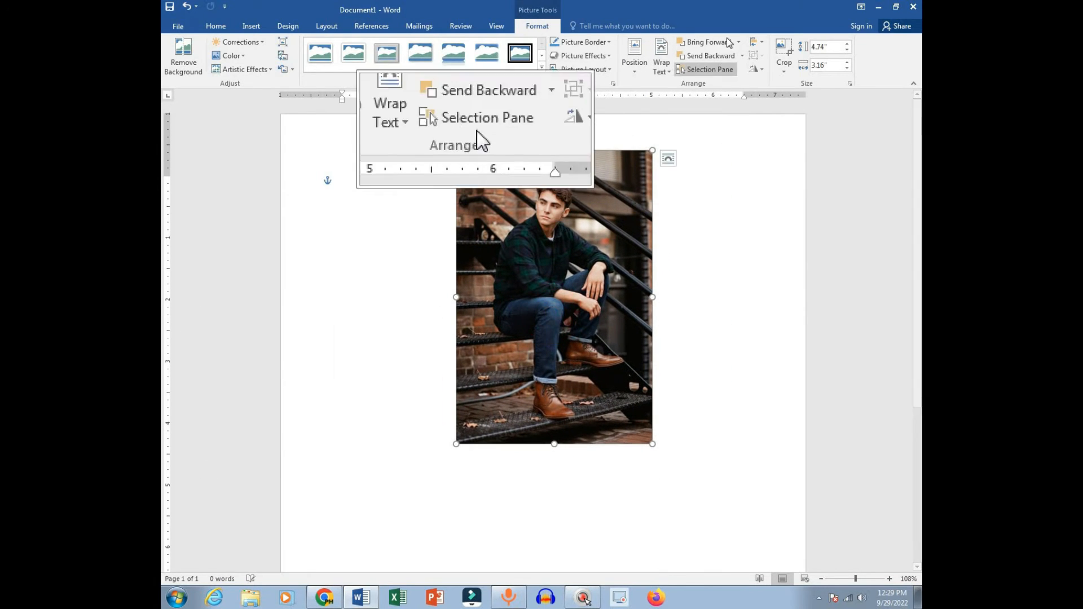
left_click(739, 43)
left_click(727, 57)
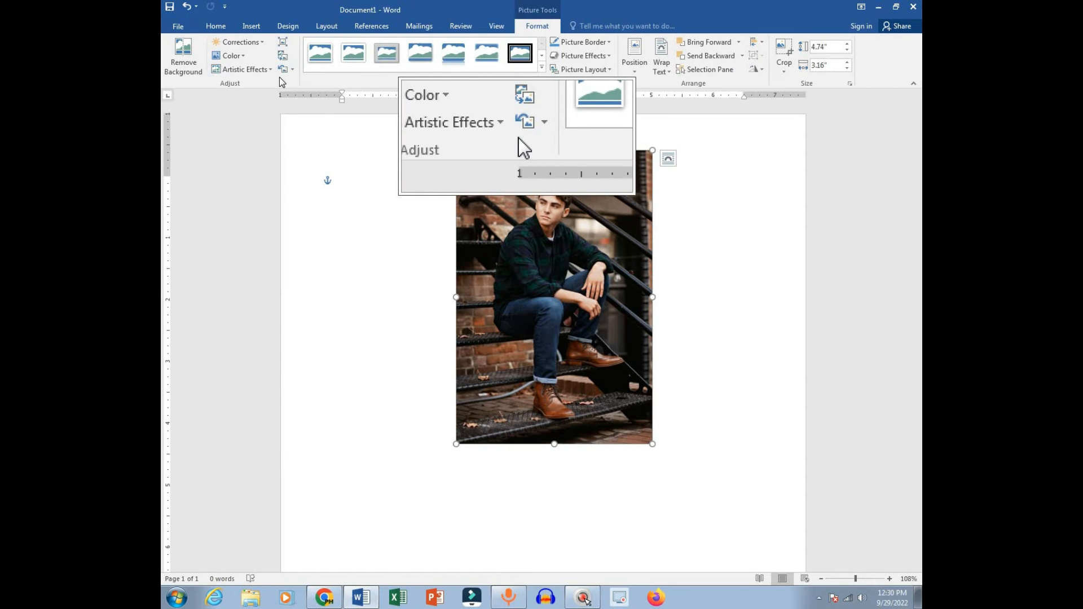
Step: Copy and paste the photo, and move the duplicate so it partly overlaps the original's right side
left_click(554, 205)
key("ctrl+c")
key("ctrl+v")
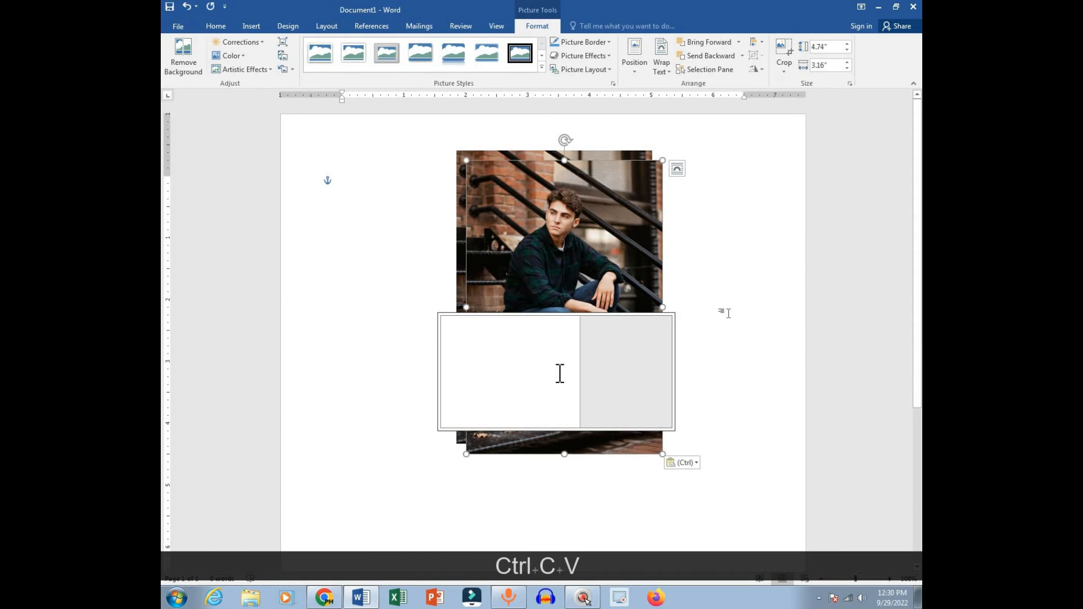
left_click_drag(639, 219, 642, 315)
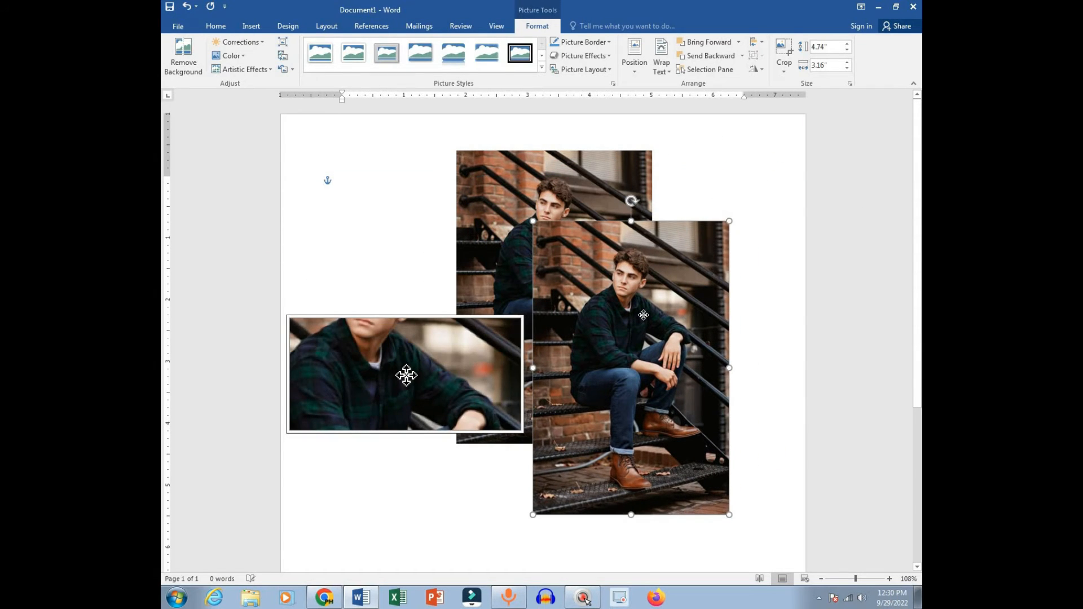
left_click_drag(641, 301, 654, 268)
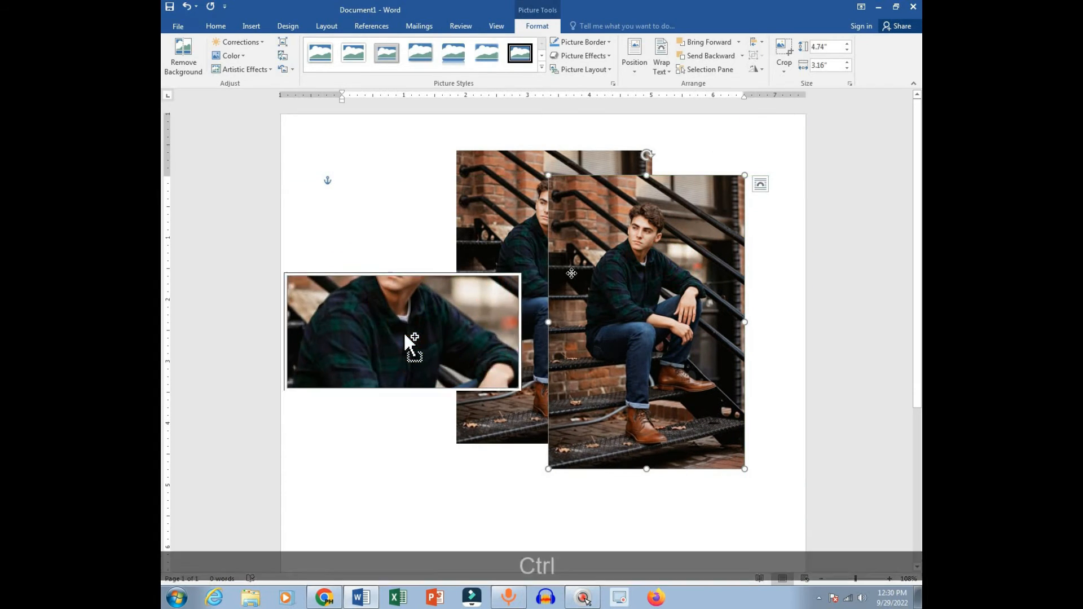
Step: Undo the latest changes to the duplicates and delete the extra copies so only the original photo remains
key("ctrl+z")
key("ctrl+z")
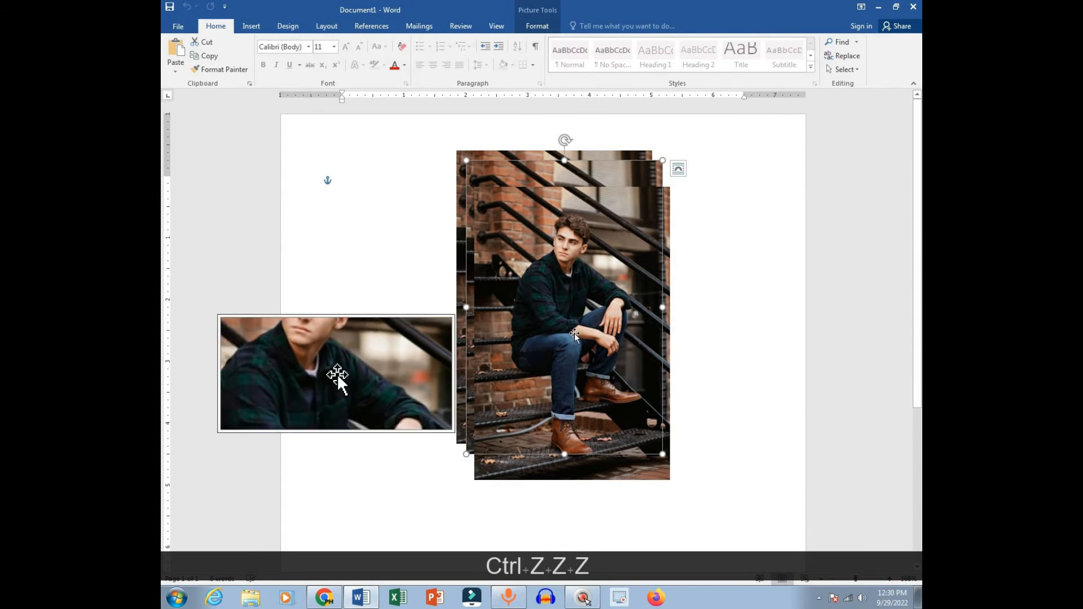
key("ctrl+z")
left_click_drag(700, 268, 686, 253)
key("Delete")
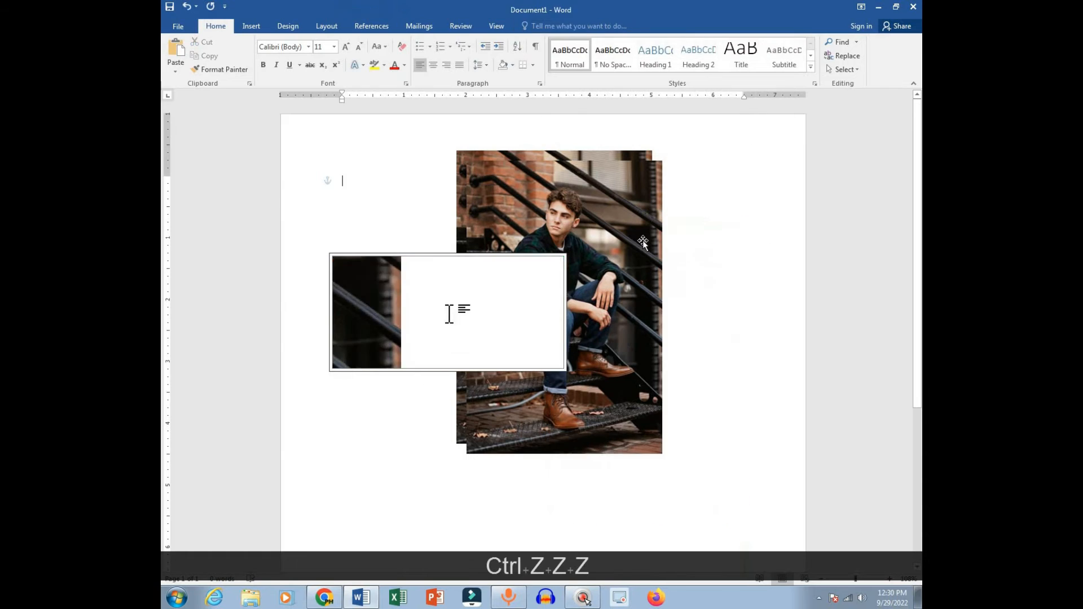
left_click(571, 226)
key("Delete")
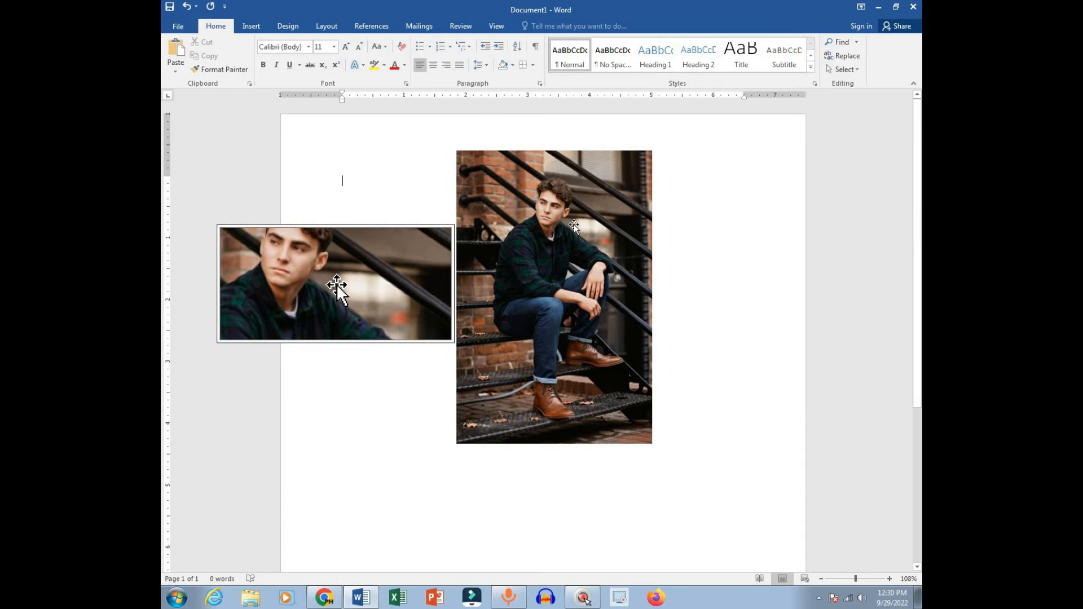
Step: Select the photo and make several copies of it by copy-moving, spreading them across the page
key("ctrl")
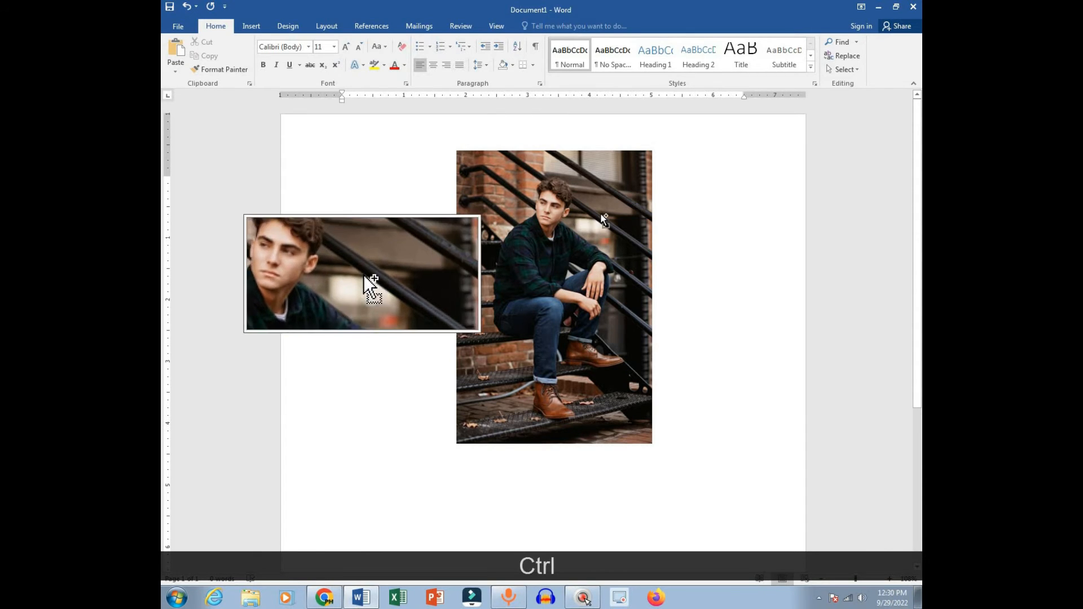
left_click(518, 204, "ctrl")
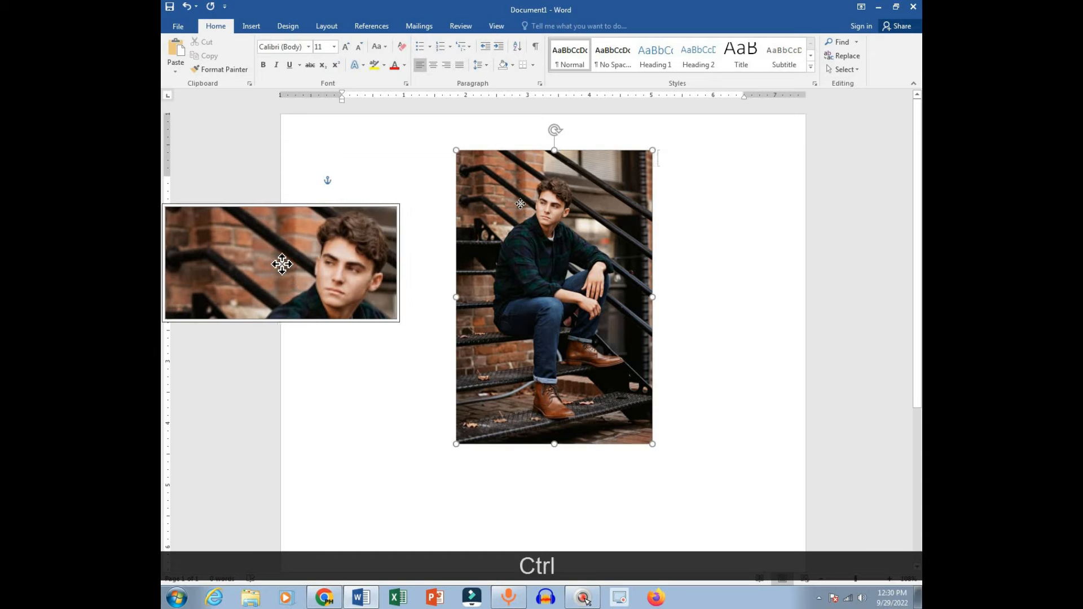
left_click_drag(522, 203, 555, 322)
left_click_drag(446, 293, 262, 205)
left_click_drag(422, 237, 689, 233)
left_click_drag(602, 237, 693, 260)
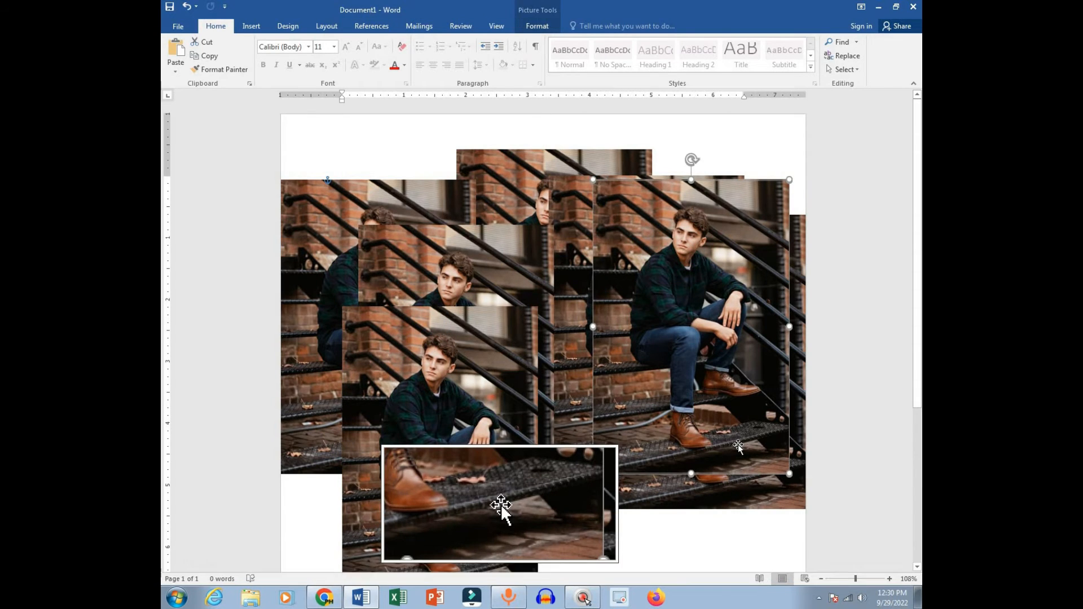
Step: Undo the copies of the photo spread across the page
key("ctrl+z")
key("ctrl+z")
key("ctrl+z")
key("ctrl+z")
key("ctrl+z")
Step: Move the photo to the right half of the page and place a pasted duplicate beside it on the left
left_click_drag(536, 248, 665, 274)
key("ctrl+v")
left_click_drag(473, 287, 496, 277)
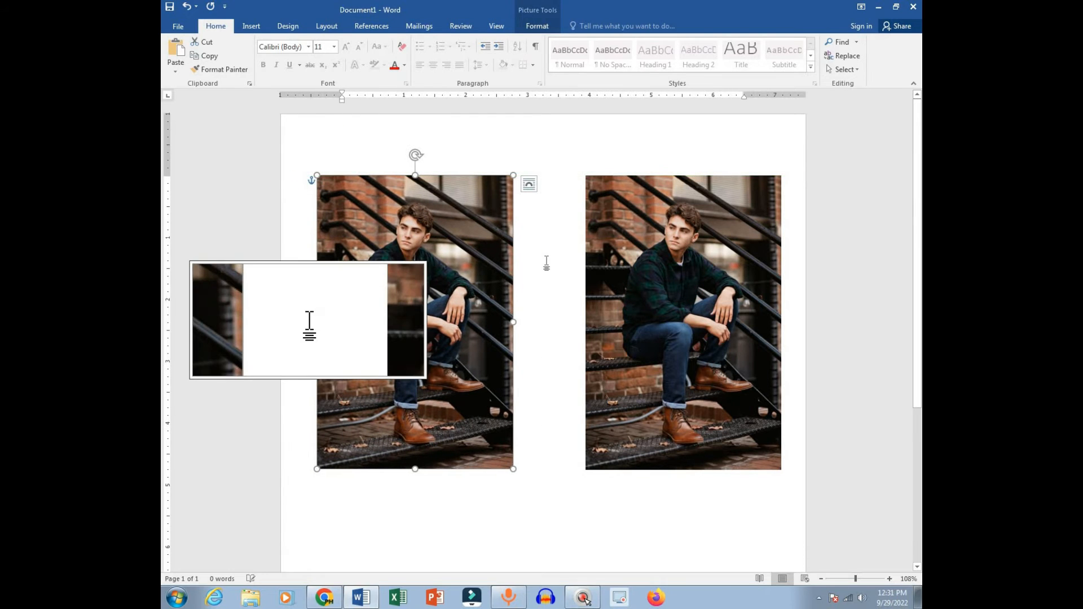
left_click_drag(671, 258, 578, 259)
key("ctrl+z")
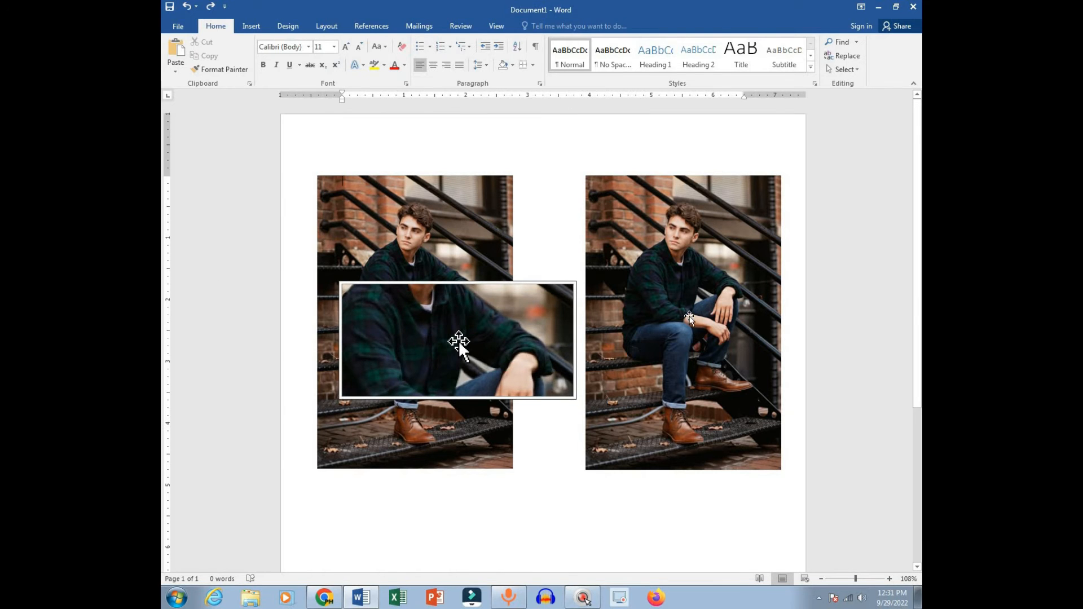
Step: Move the left photo so it overlaps the lower-left part of the right one, and select the right photo
left_click(499, 180)
left_click(537, 26)
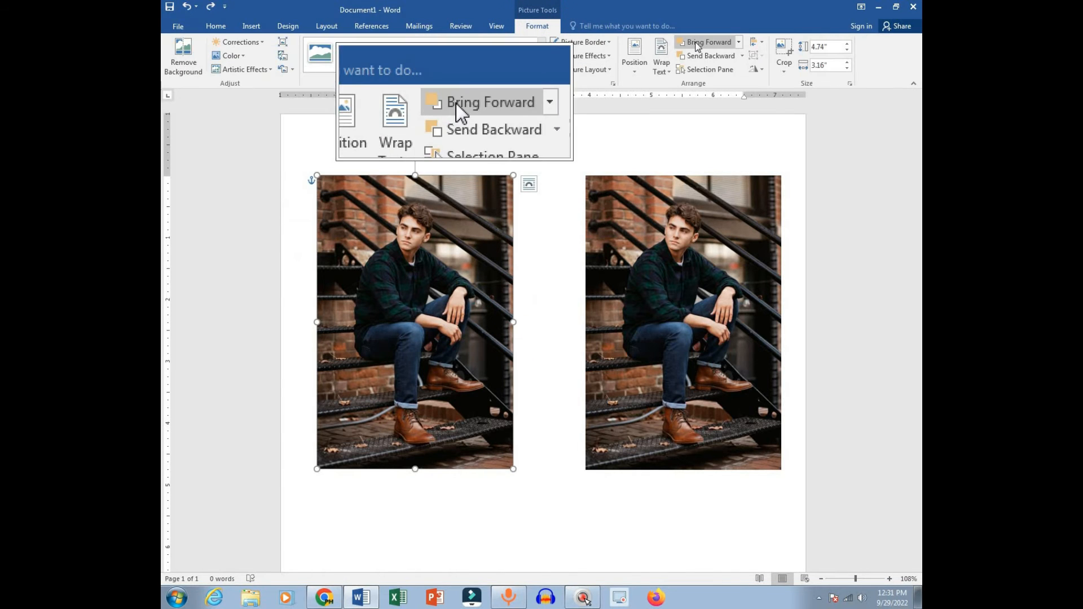
left_click_drag(457, 262, 580, 310)
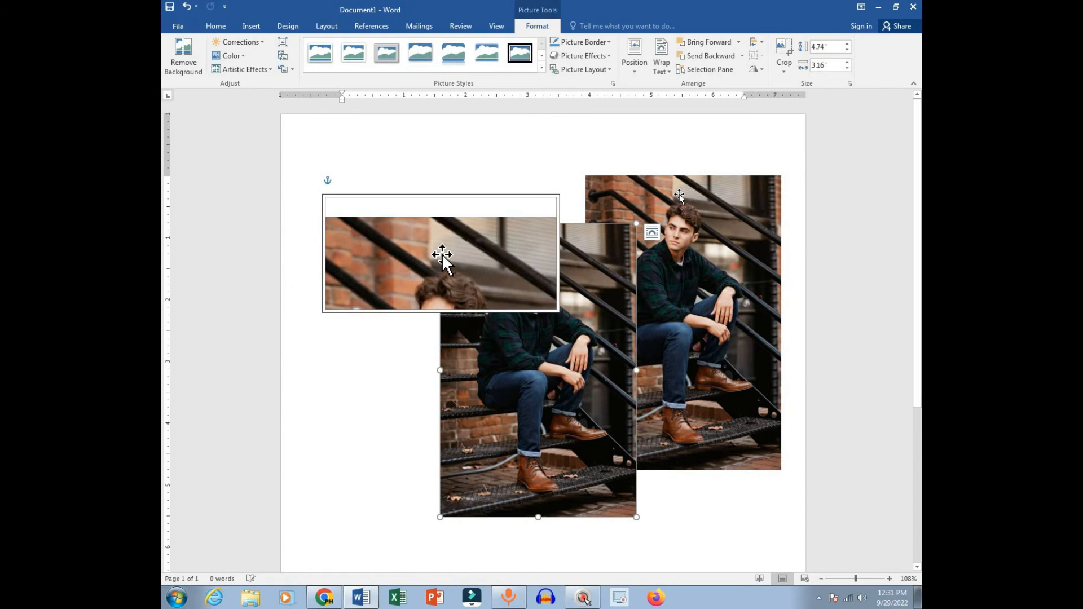
left_click(678, 194)
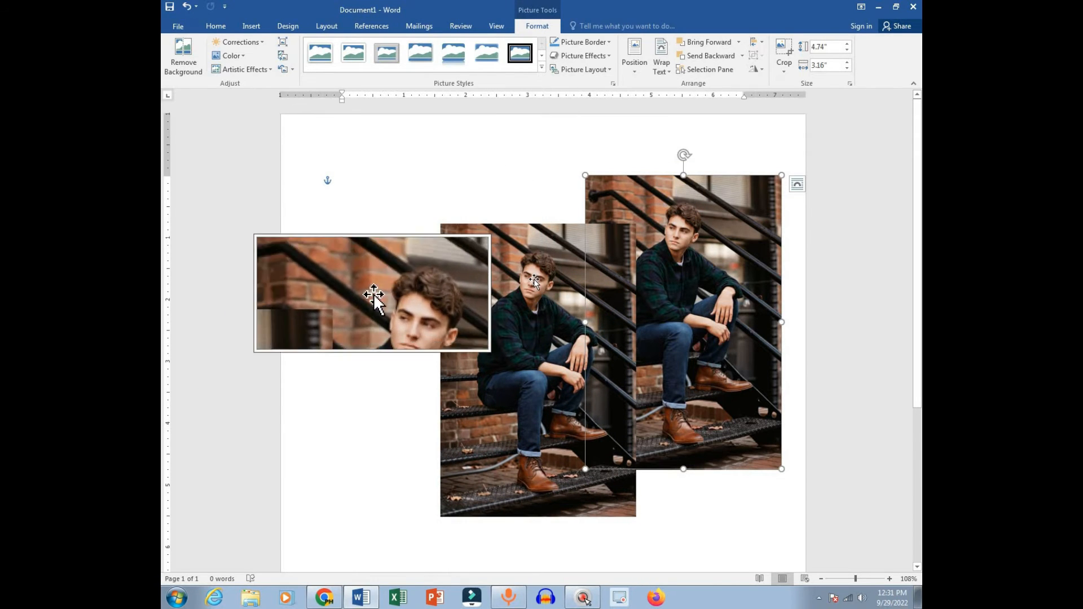
Step: Switch the left photo's stacking order with Send Backward and Bring Forward, finishing with it behind the right photo
left_click(534, 278)
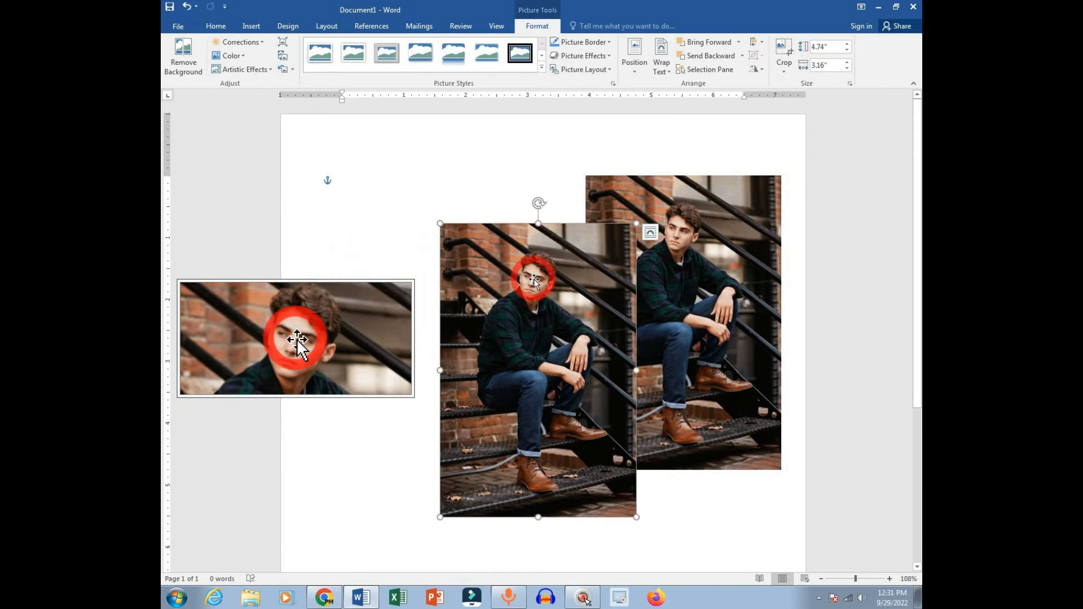
left_click(708, 56)
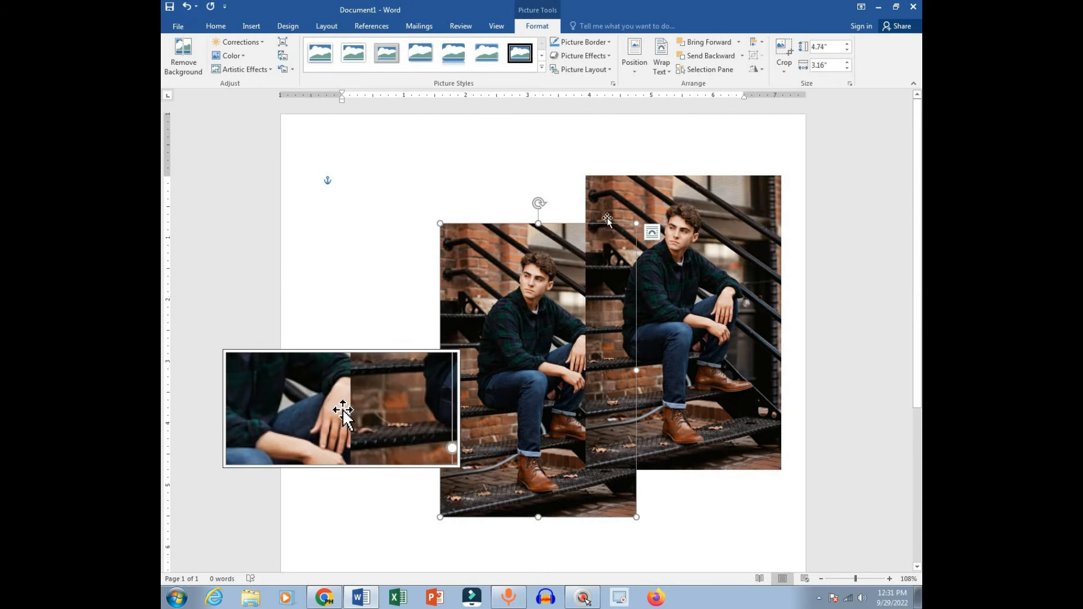
left_click(706, 41)
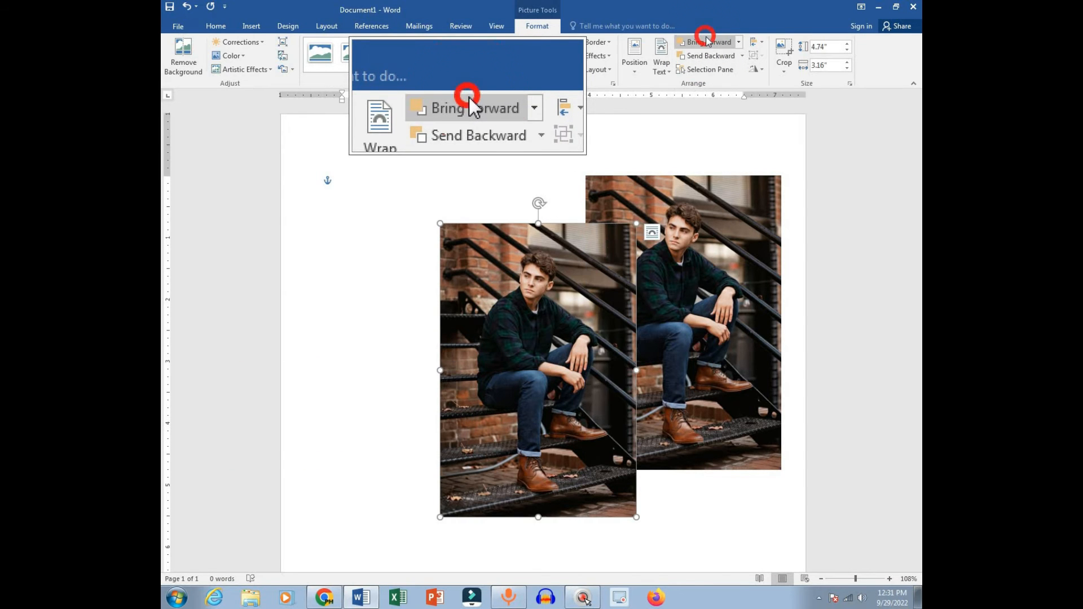
left_click(715, 56)
left_click(715, 56)
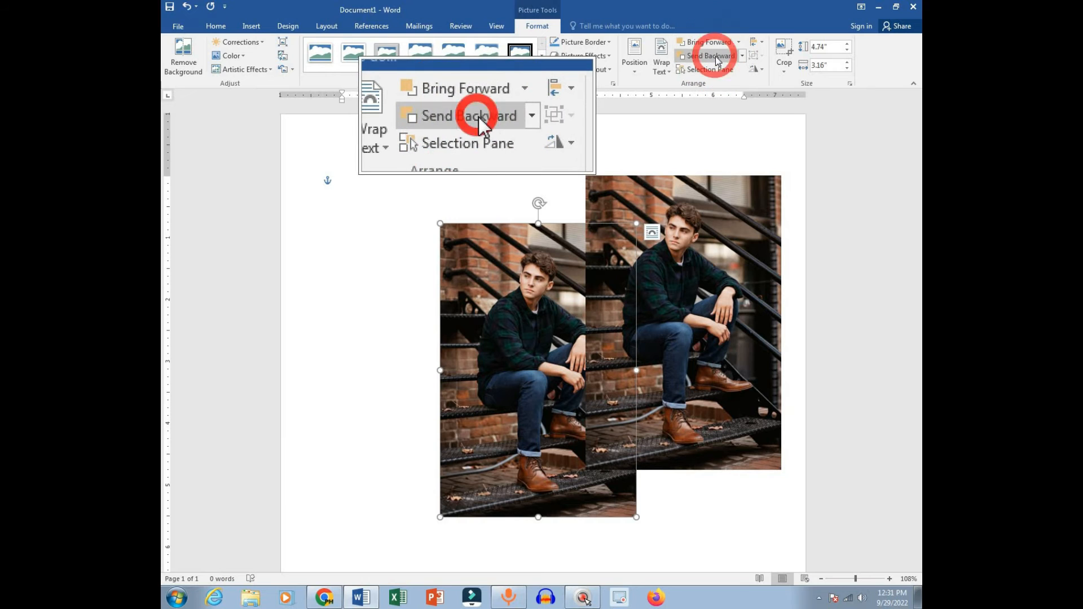
left_click(719, 55)
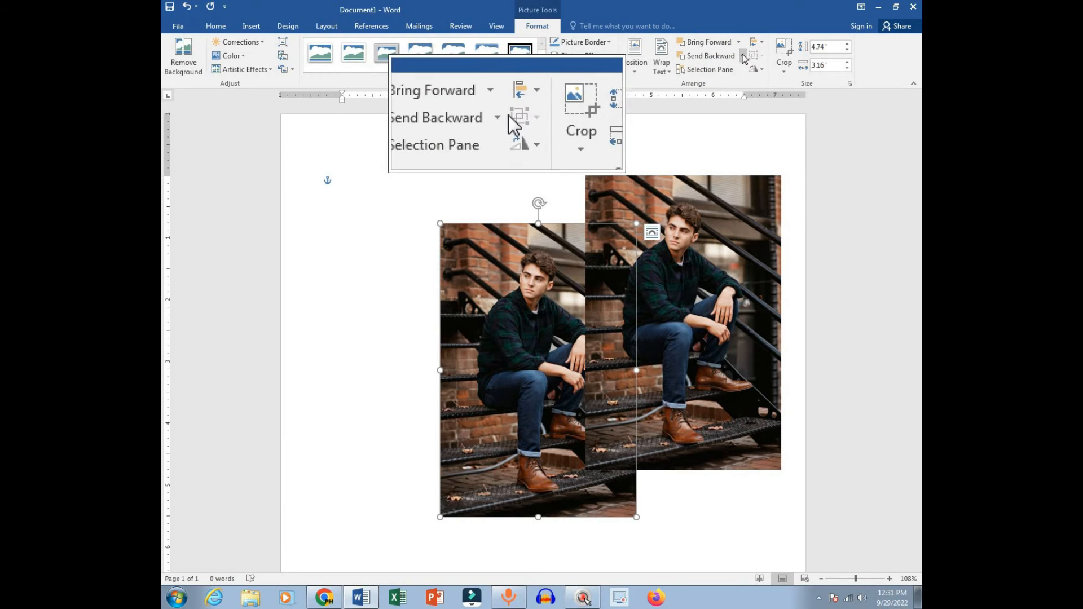
left_click(743, 56)
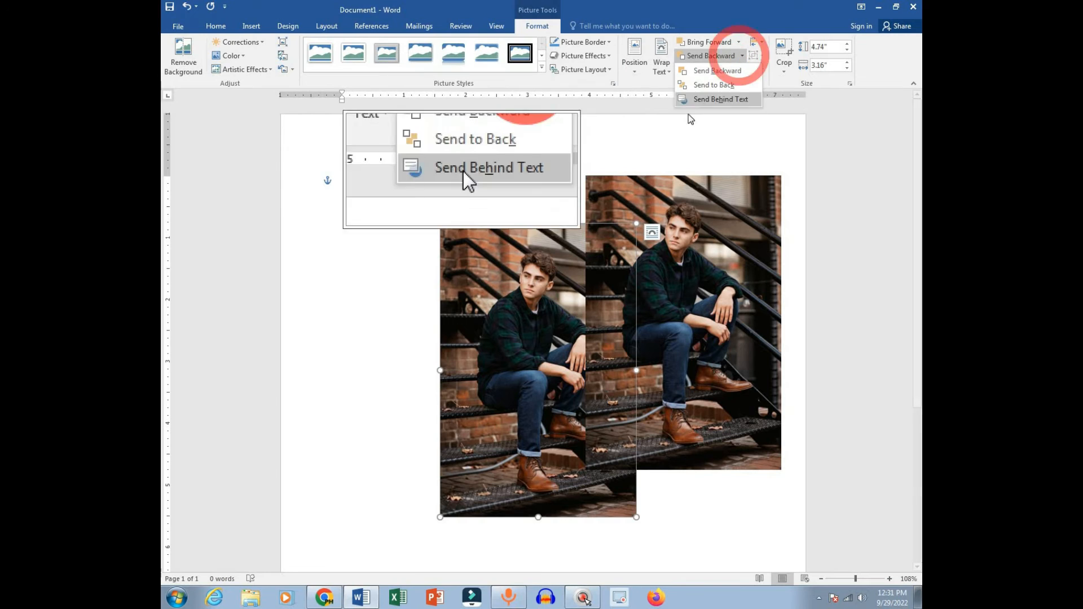
left_click(712, 99)
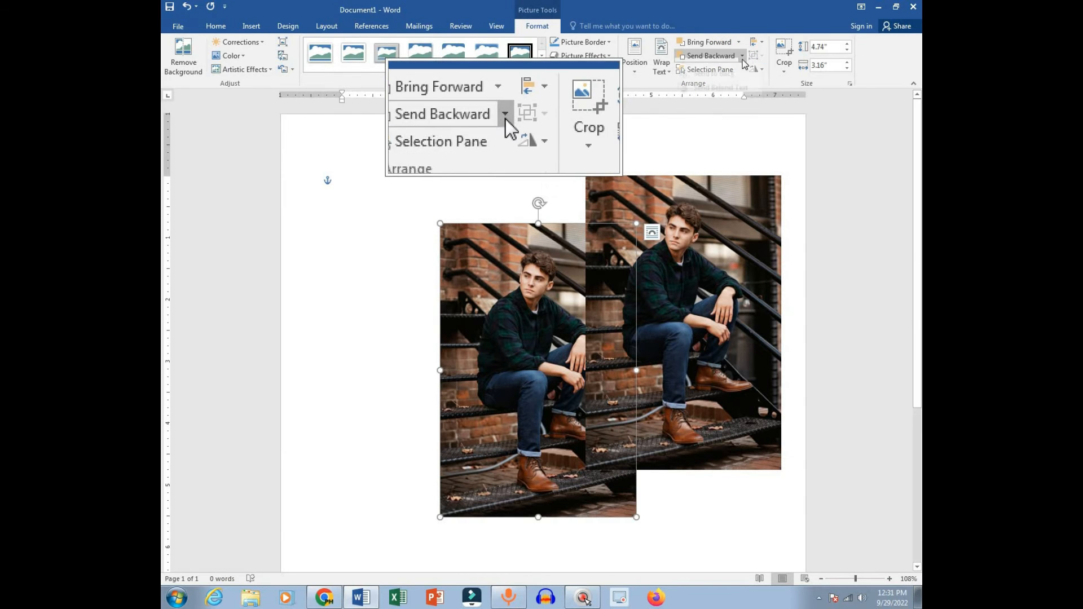
left_click(742, 56)
left_click(547, 291)
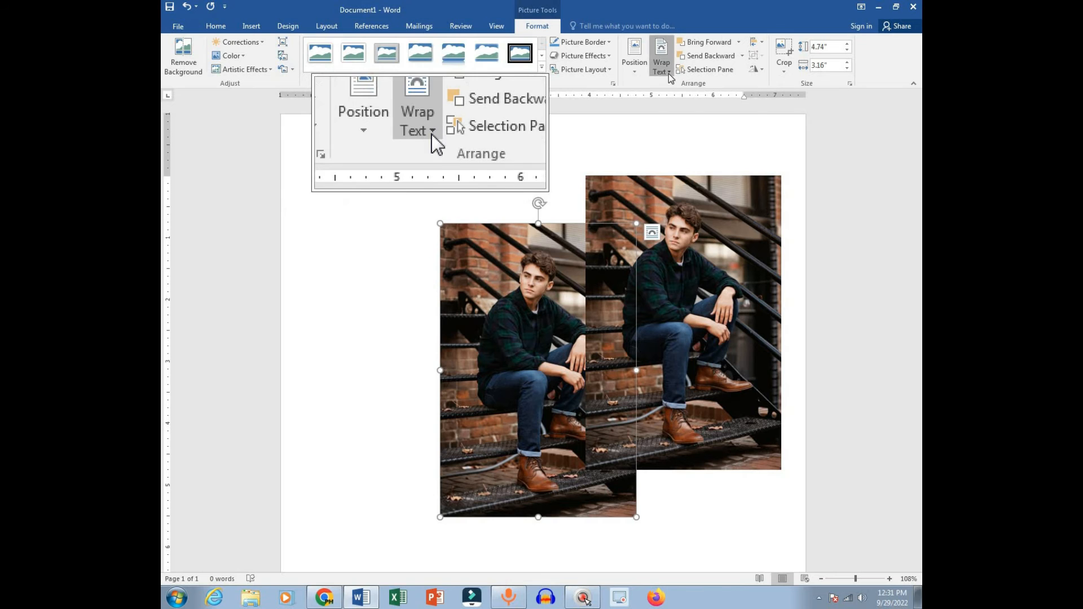
left_click(661, 59)
left_click(574, 340)
Step: Separate the overlapping photos by moving one to the left margin and lowering the other to about the same height
left_click_drag(526, 347, 428, 331)
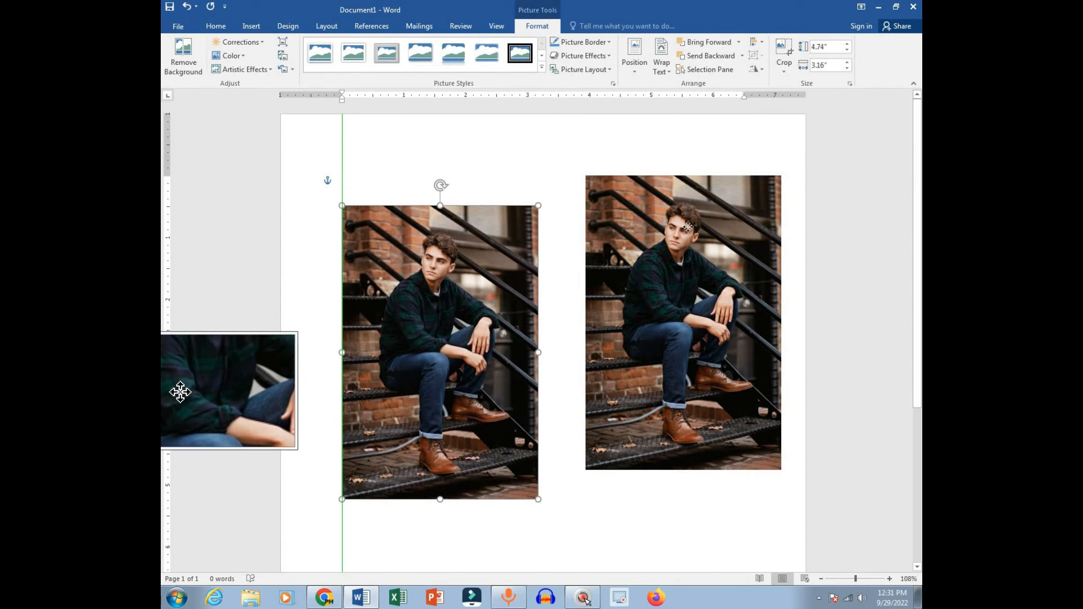
left_click_drag(689, 213, 670, 262)
left_click(648, 184)
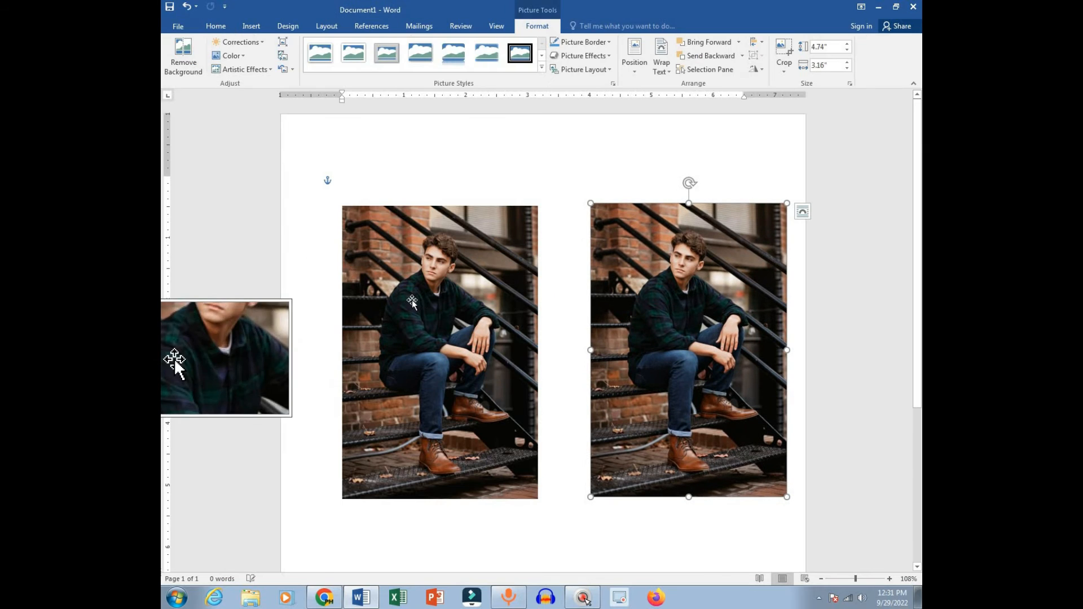
Step: Give the right photo a dark orange picture border
left_click(588, 47)
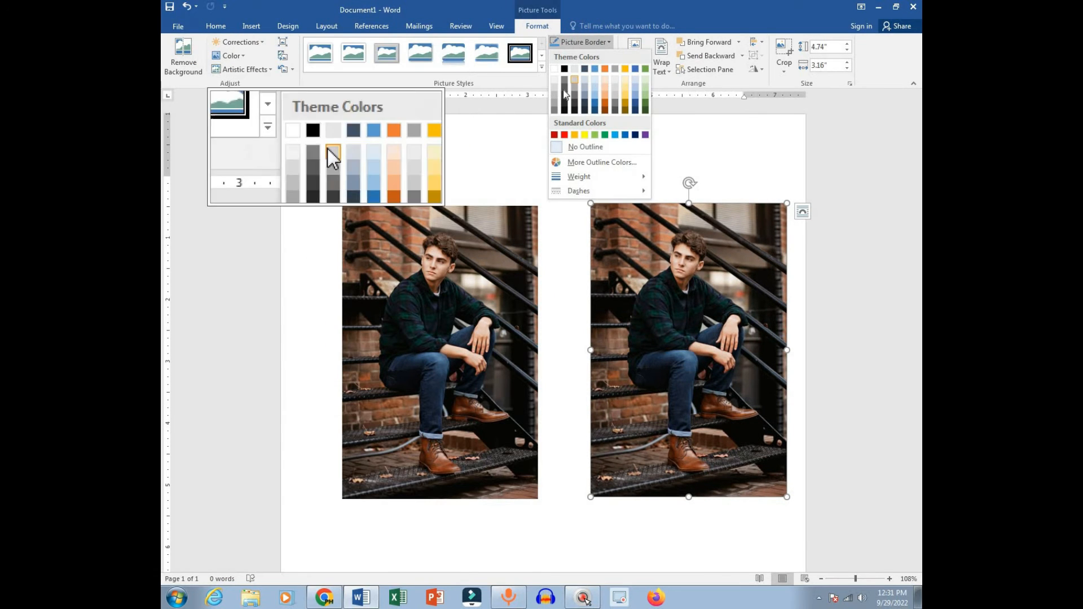
left_click(607, 102)
Step: Increase the weight of the right photo's orange border to a thick line
left_click(611, 43)
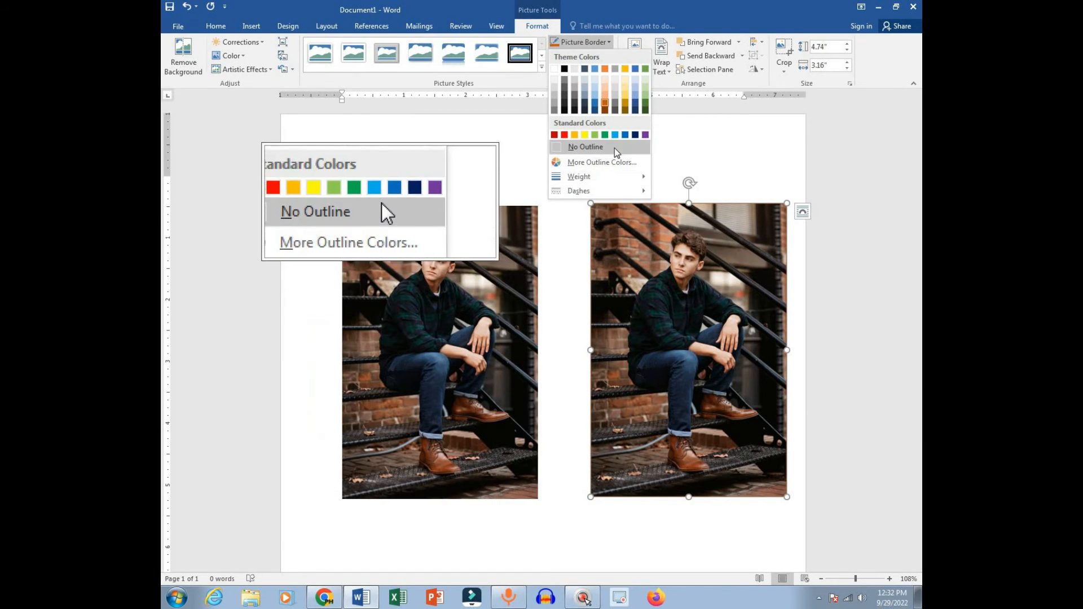
mouse_move(620, 176)
left_click(728, 287)
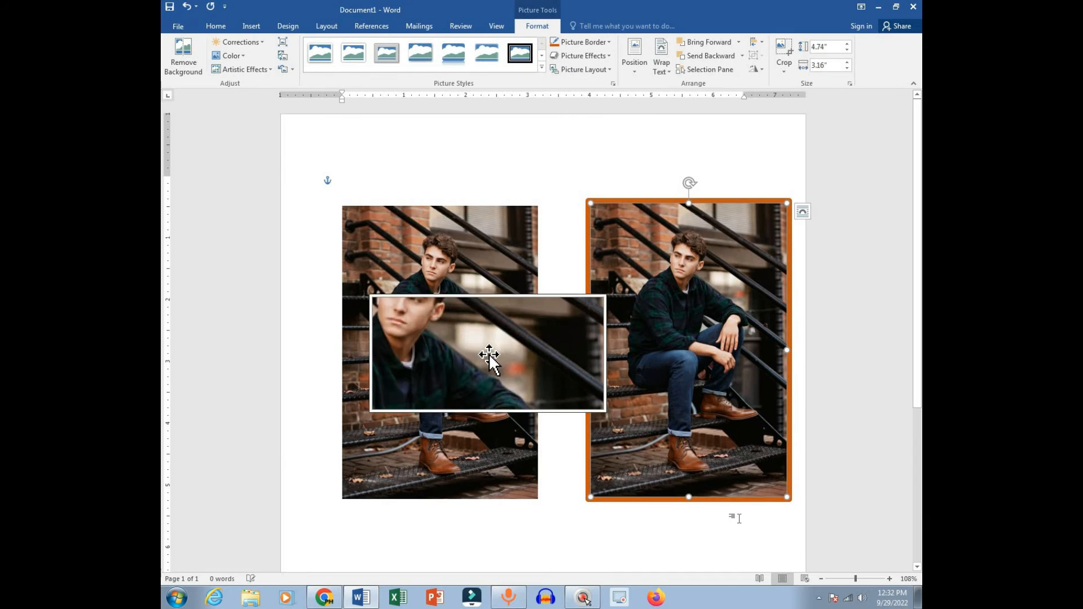
left_click(623, 527)
left_click(695, 298)
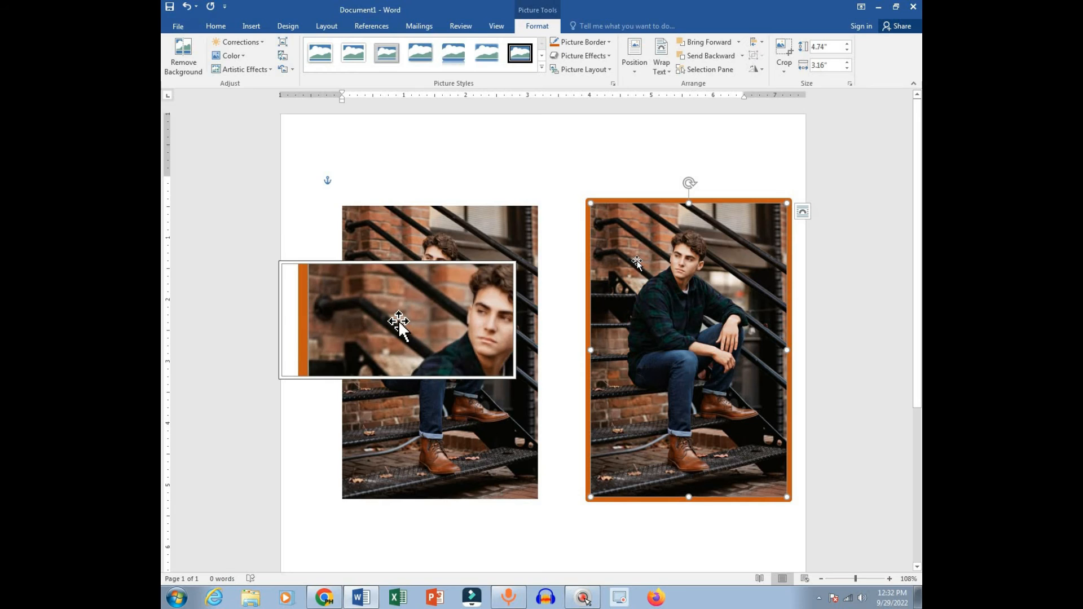
Step: Undo the thicker border weight on the right photo
key("ctrl")
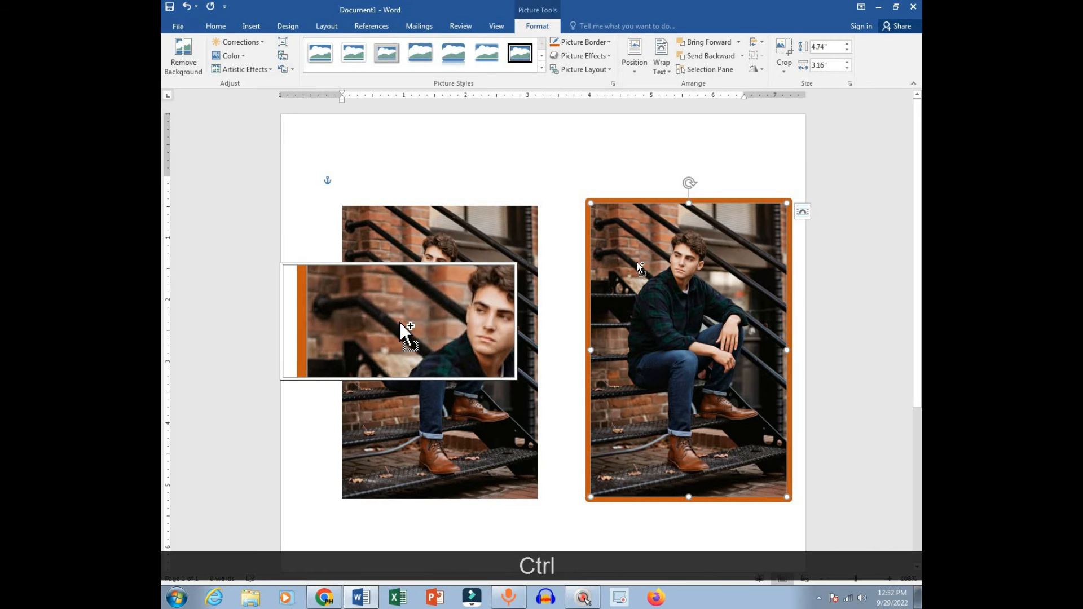
key("ctrl+z")
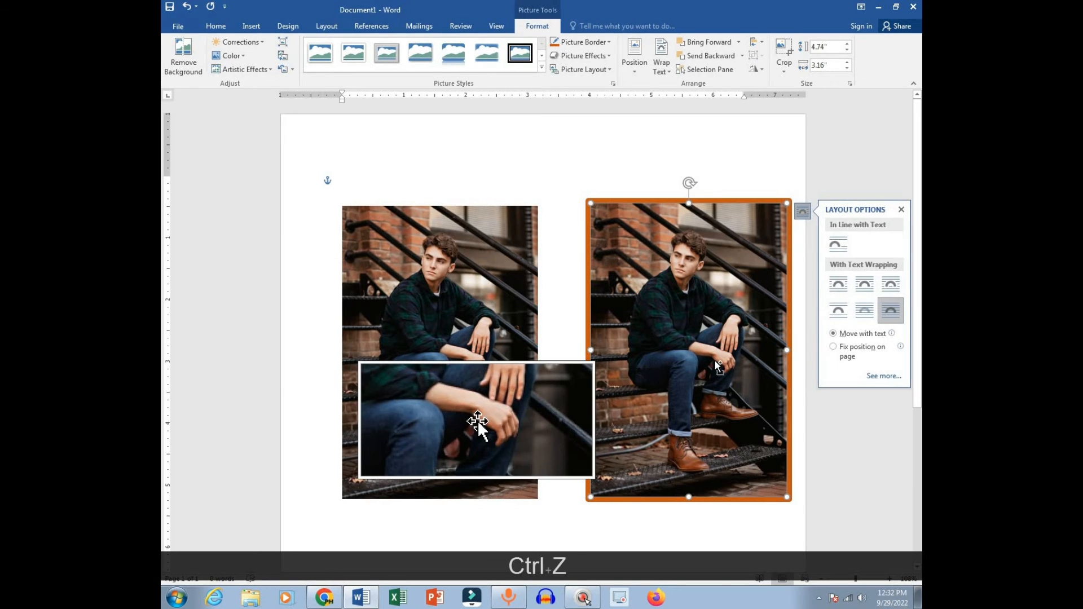
key("ctrl+z")
key("ctrl+z")
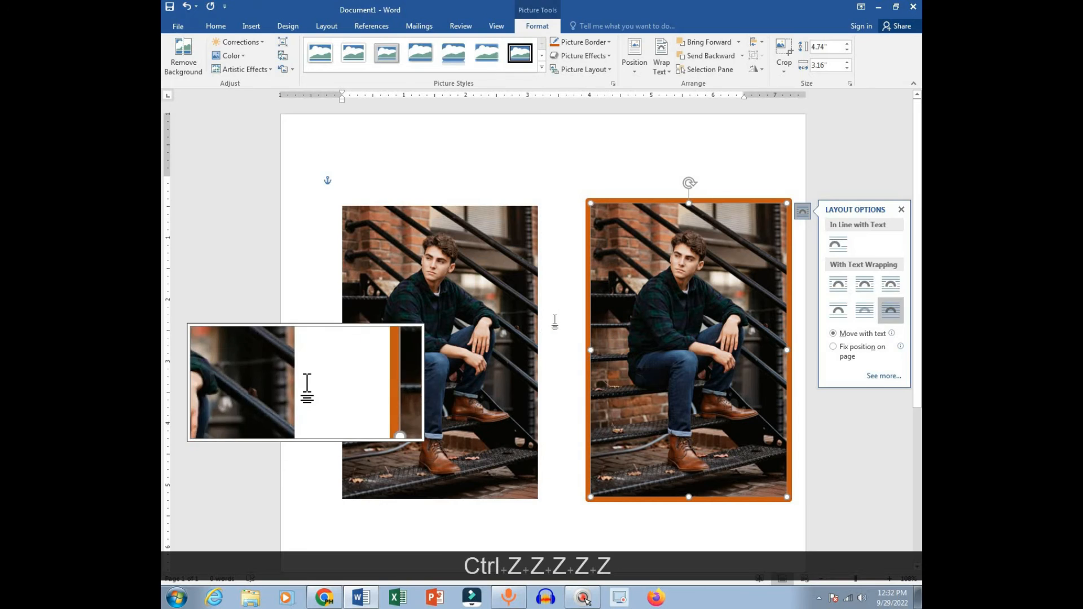
key("ctrl+z")
Step: Apply the black-framed oval picture style to the right photo and reselect it after checking the look
left_click(530, 24)
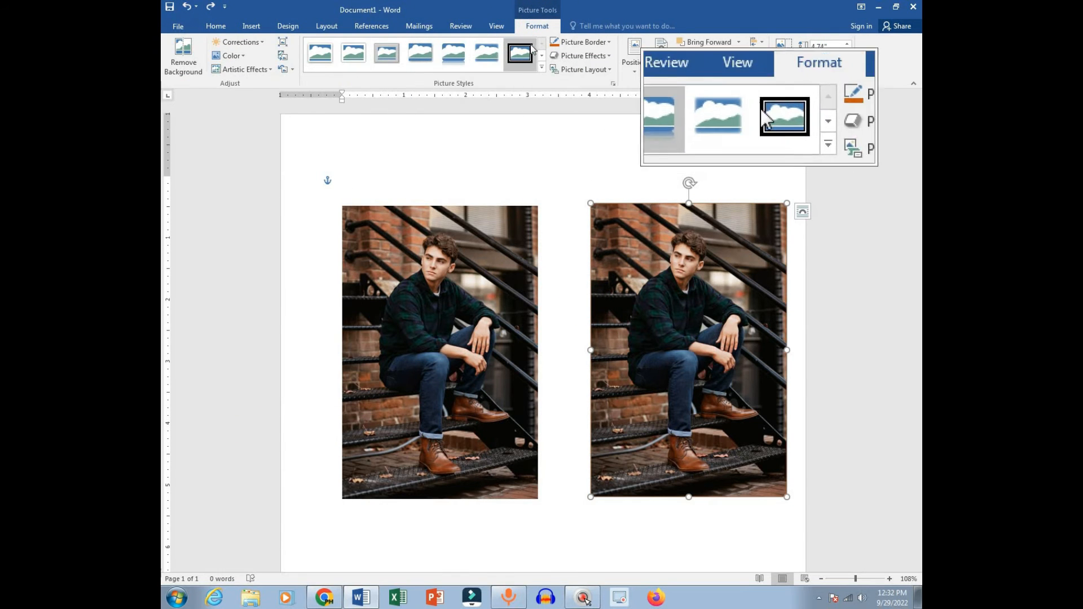
left_click(541, 57)
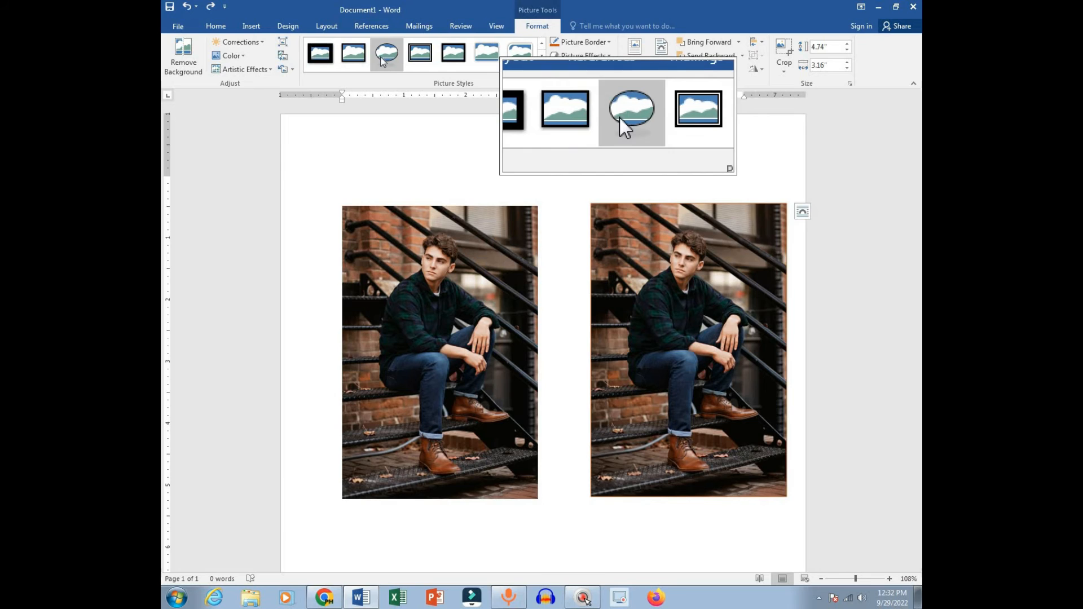
left_click(619, 117)
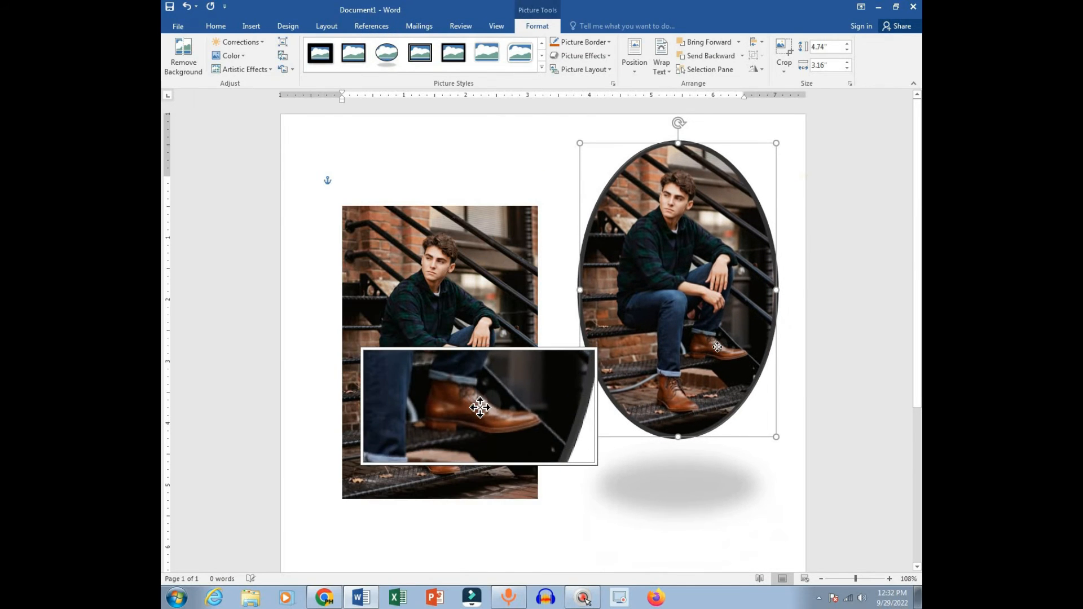
left_click(467, 550)
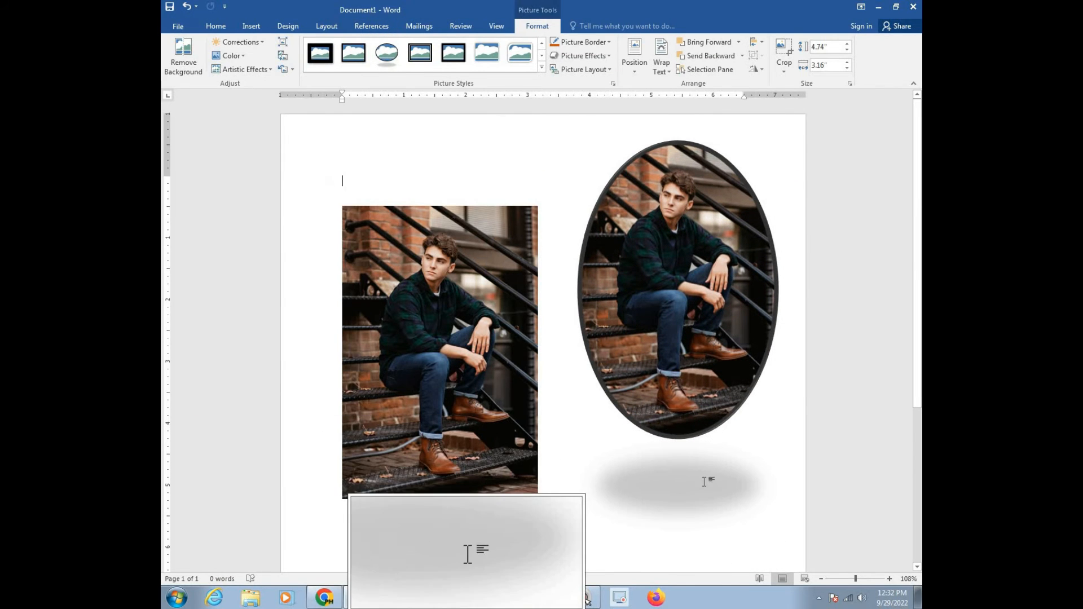
left_click(681, 289)
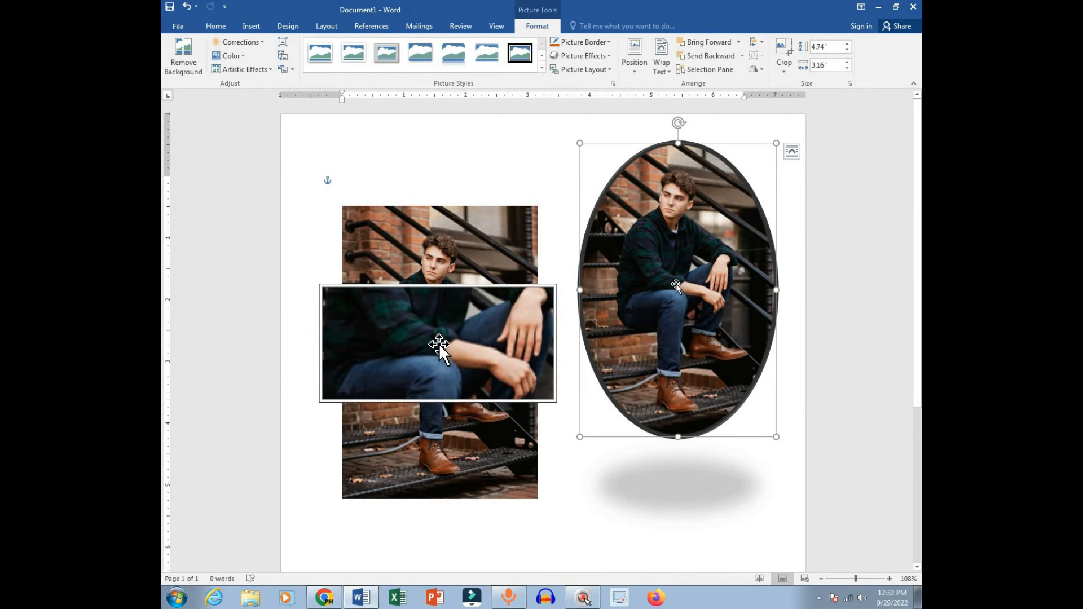
Step: Change the oval photo's shadow effect to an outer shadow offset to the left
left_click(606, 56)
mouse_move(608, 75)
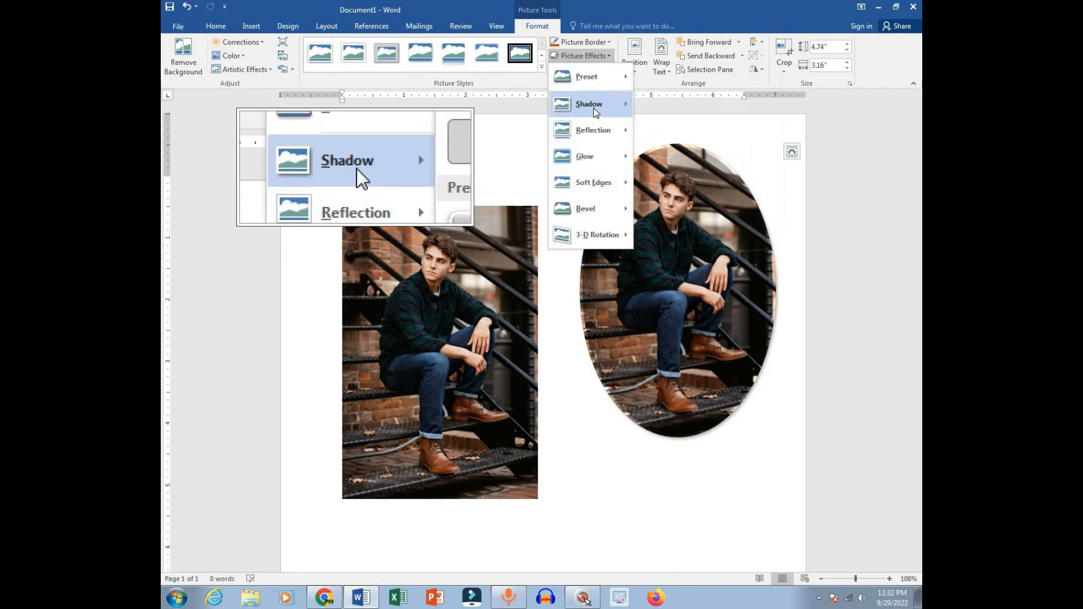
mouse_move(590, 104)
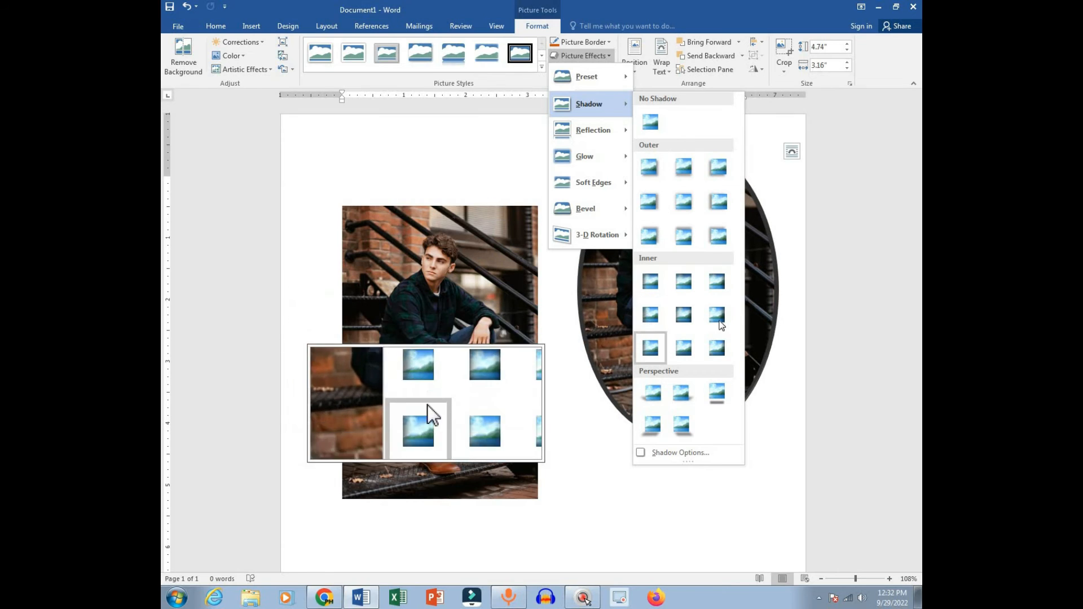
left_click(717, 202)
Step: Browse the glow variations and try a 50 Point soft edge on the oval photo
left_click(580, 56)
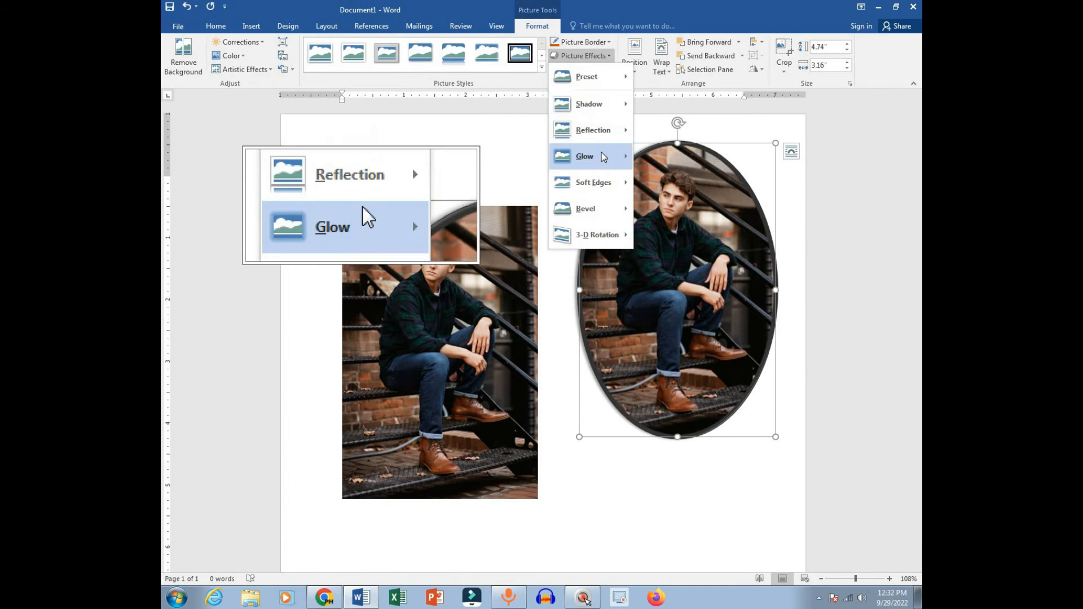
mouse_move(598, 156)
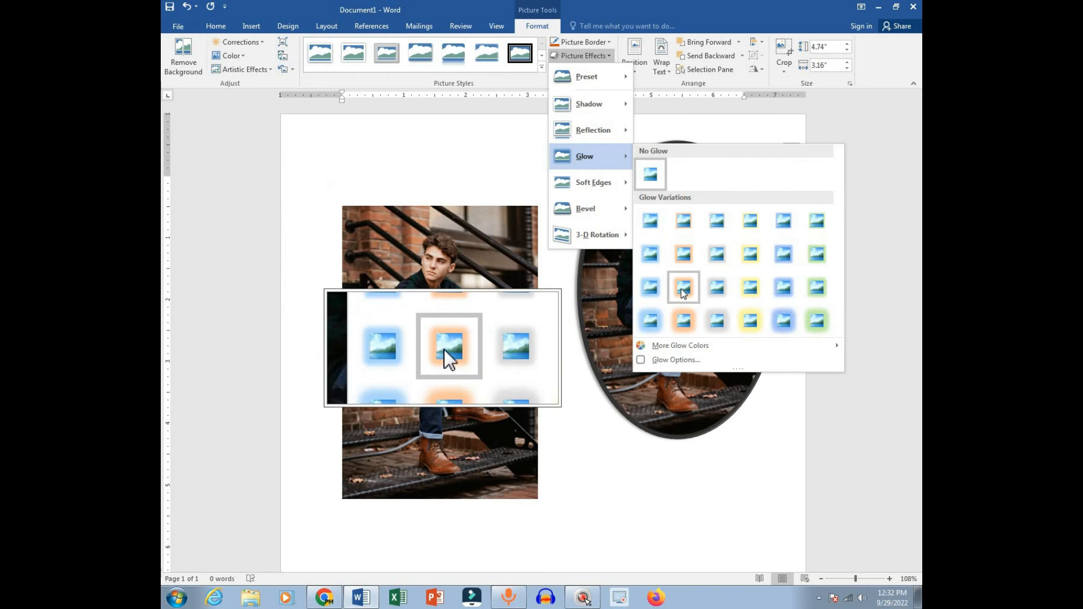
mouse_move(621, 182)
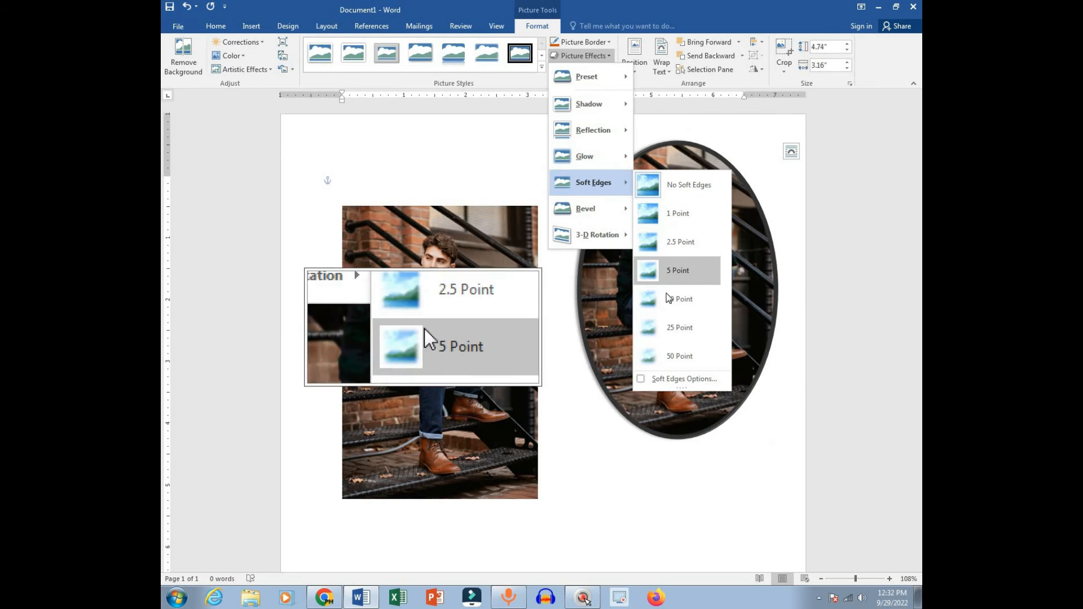
left_click(667, 360)
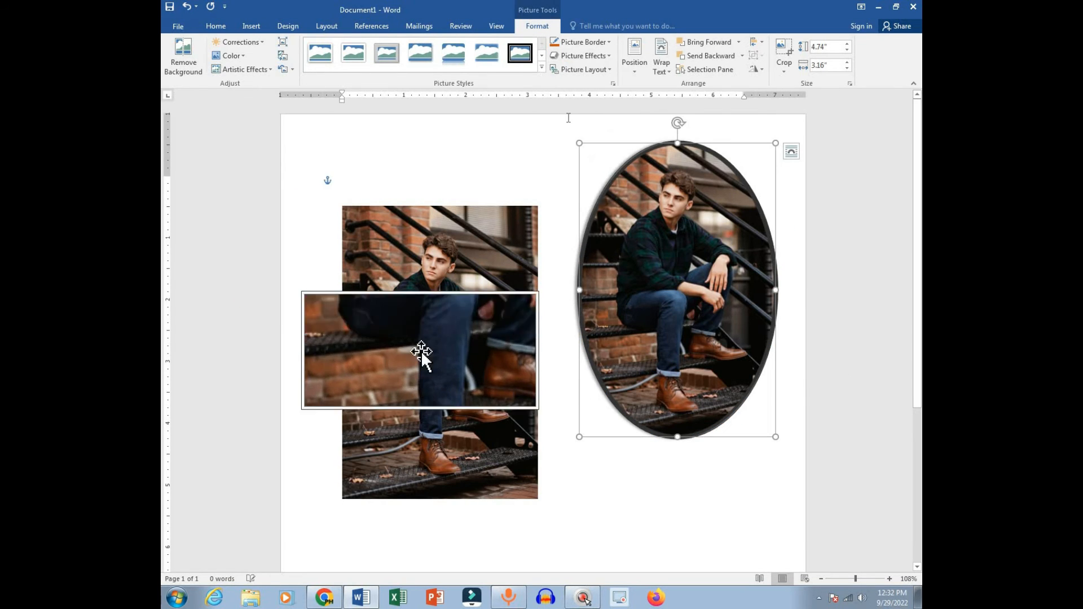
Step: Apply the second bevel preset of the first row to the oval photo
left_click(581, 55)
left_click(611, 219)
left_click(683, 272)
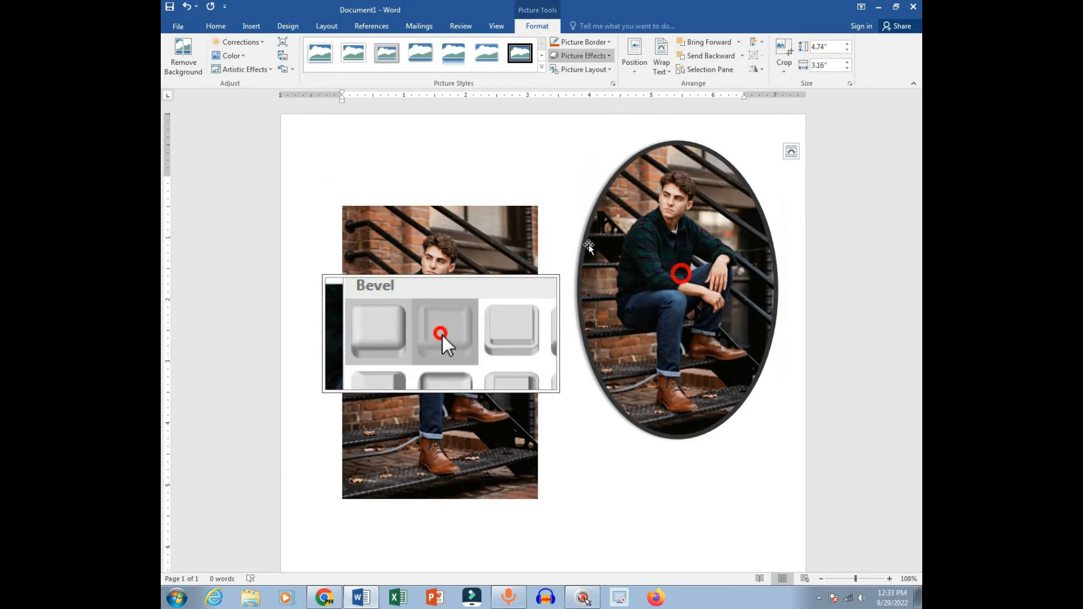
Step: Apply a 3-D rotation preset to the oval photo
left_click(580, 55)
left_click(596, 236)
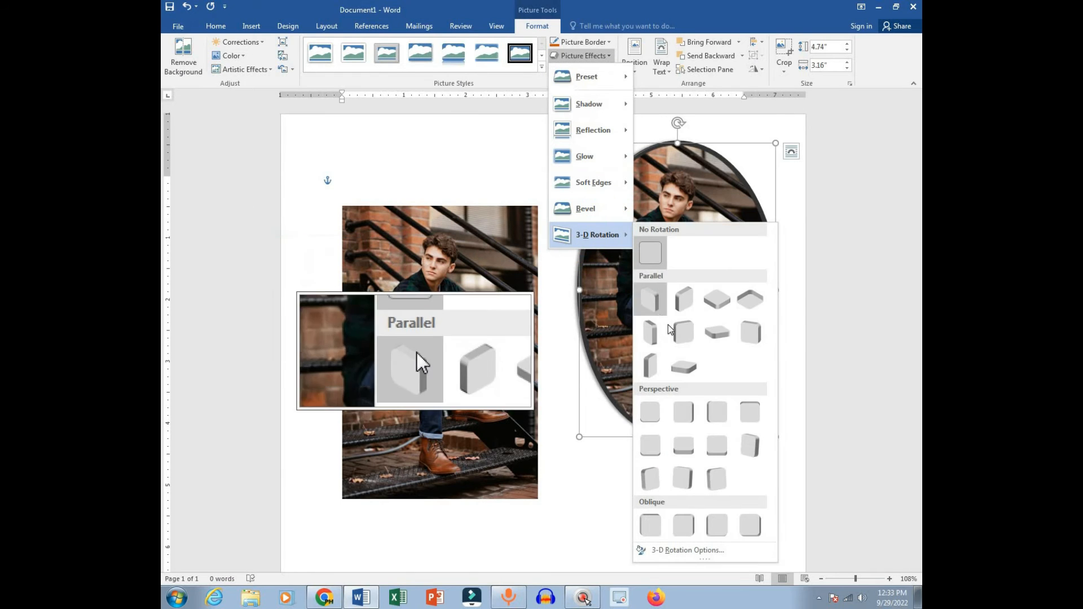
left_click(728, 334)
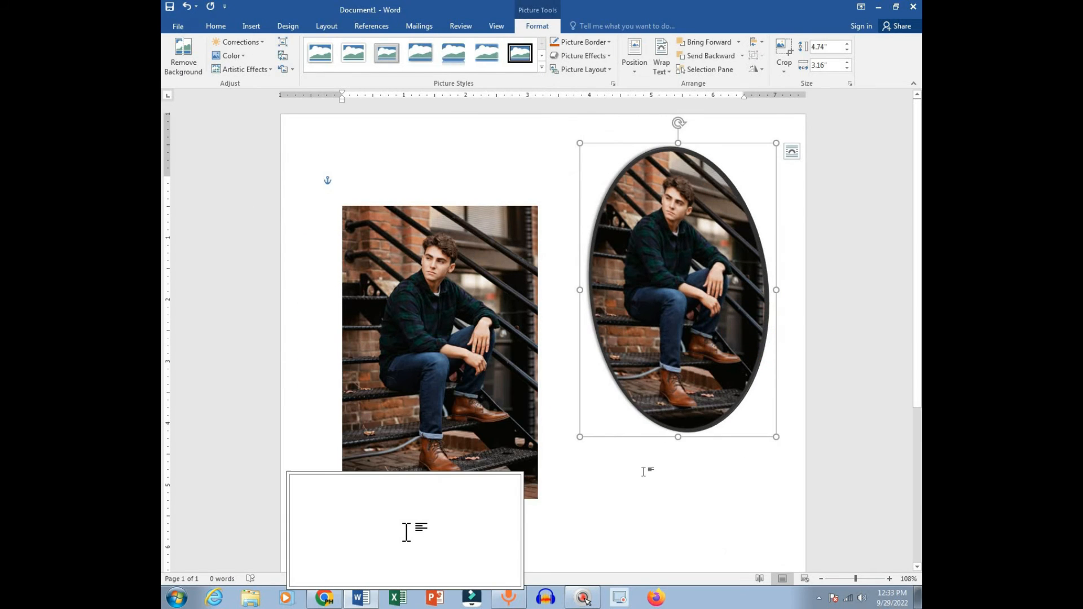
Step: Undo the 3-D rotation, the other picture effects and the oval style on the right photo
key("ctrl+z")
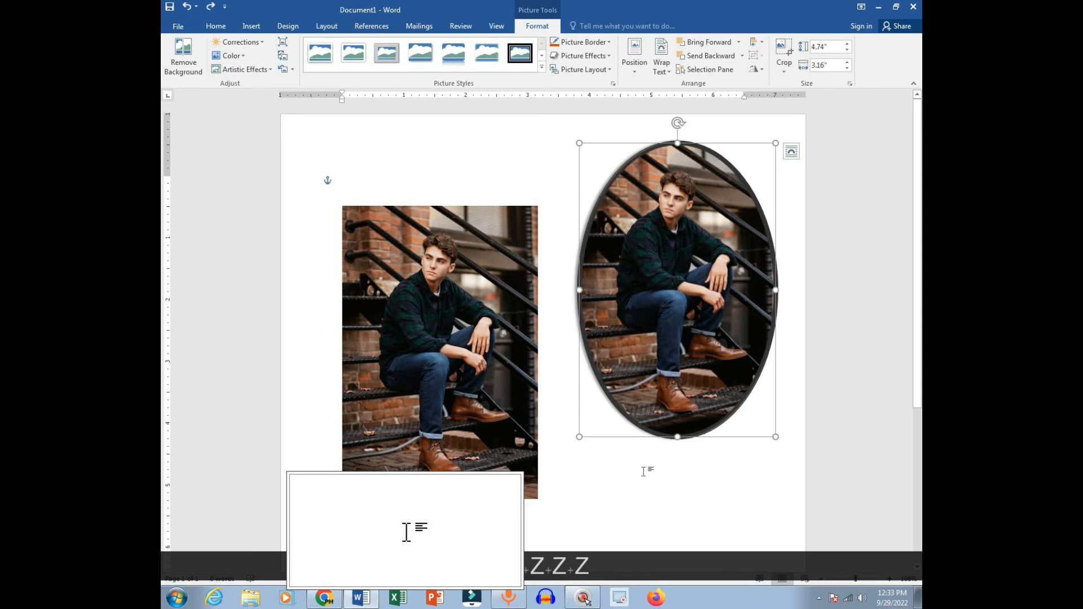
key("ctrl+z")
key("ctrl+z")
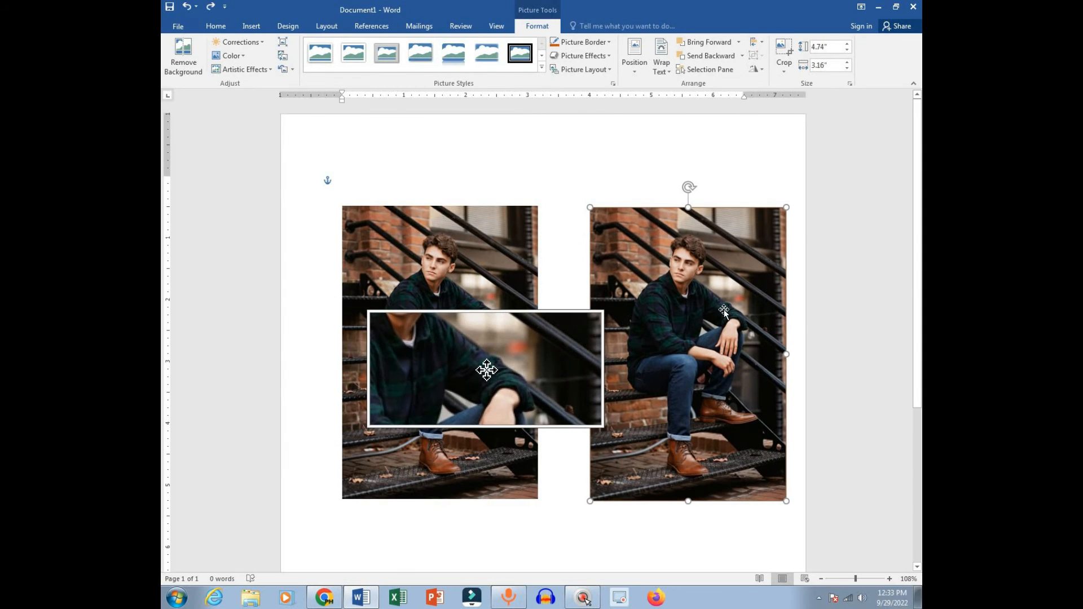
Step: Start Remove Background on the left photo and extend the selection frame upward and downward around the seated man
left_click(723, 311)
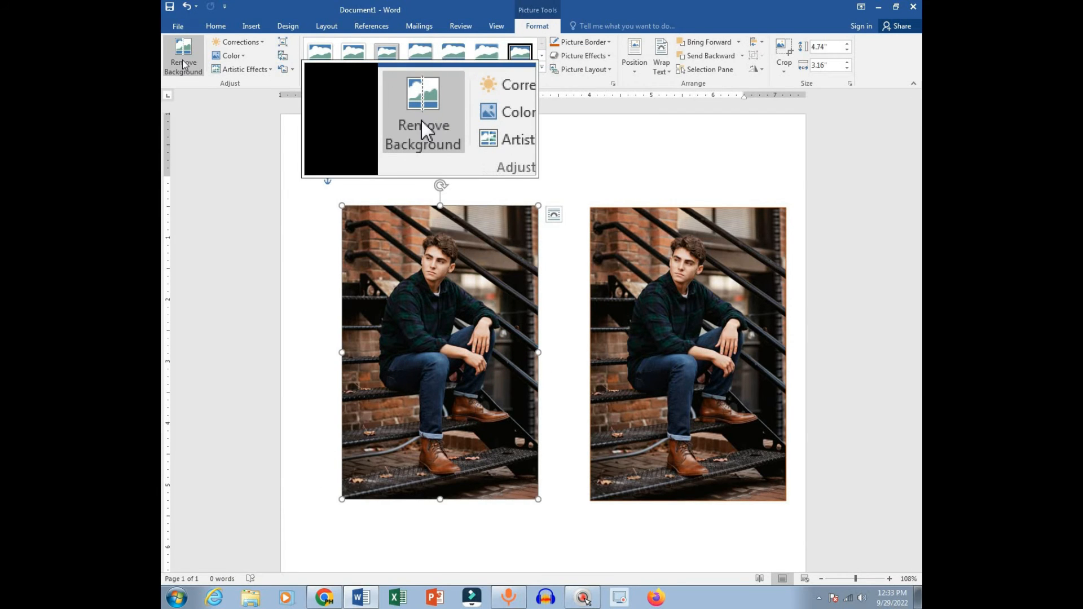
left_click(536, 28)
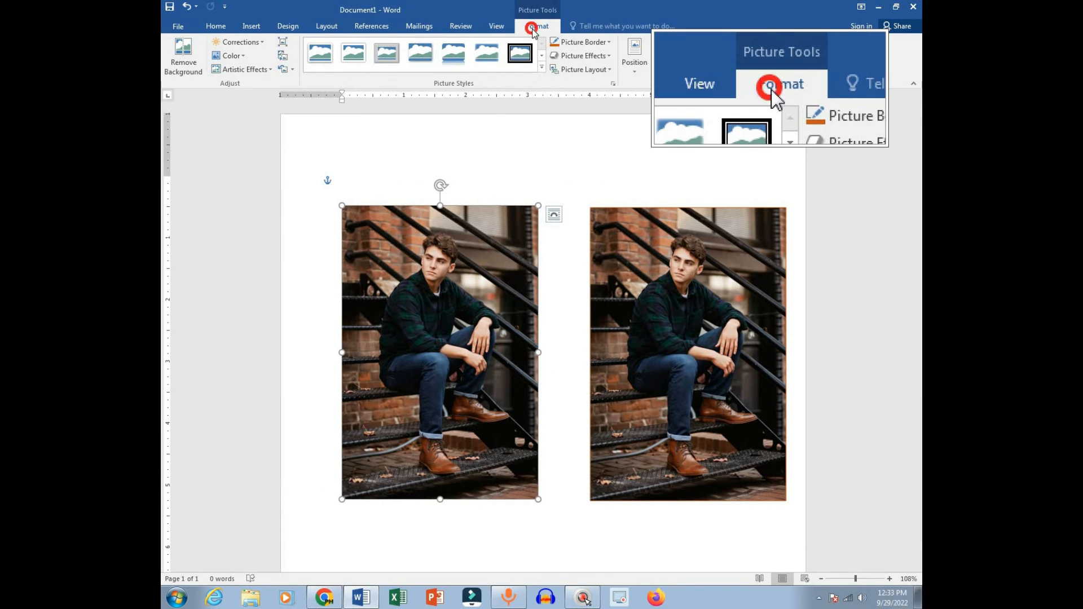
left_click(192, 78)
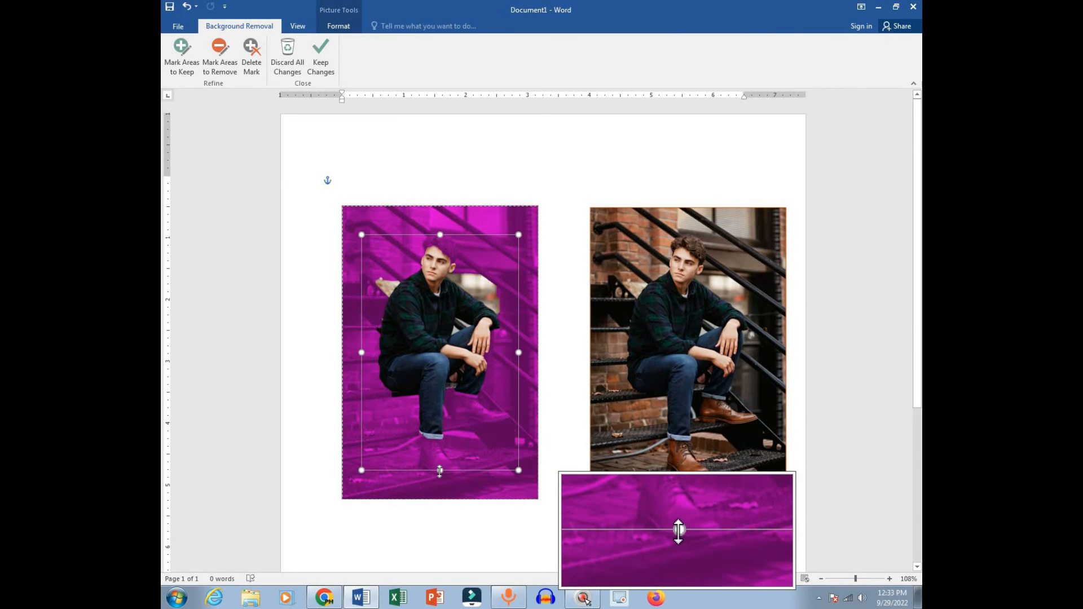
left_click_drag(440, 470, 439, 483)
left_click_drag(440, 234, 440, 220)
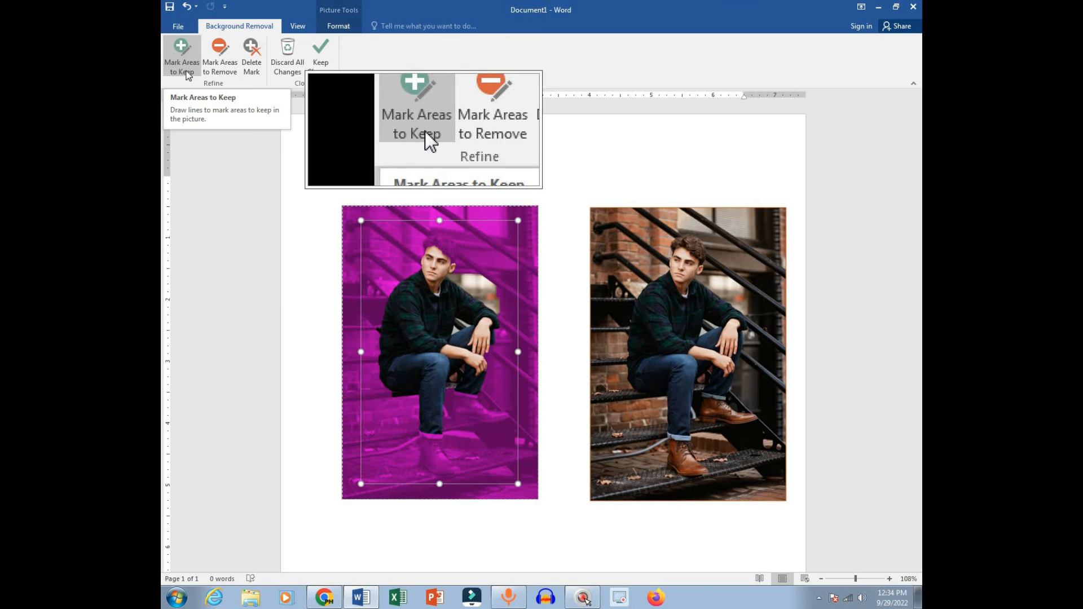
Step: Mark the man's lower boot as an area to keep and the background around it as areas to remove
left_click(187, 72)
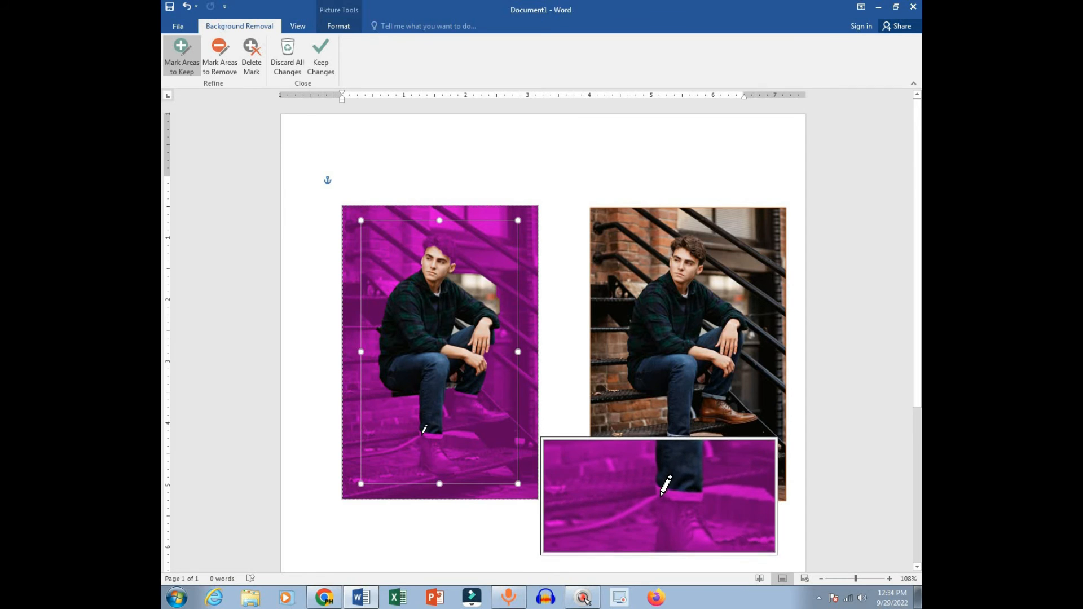
left_click_drag(420, 447, 434, 470)
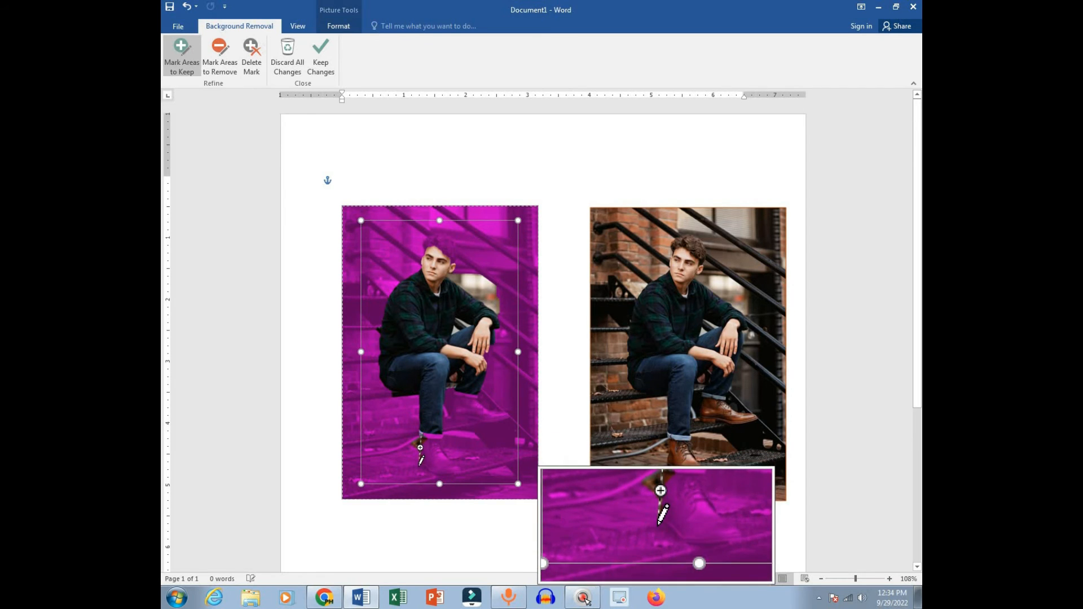
left_click(230, 66)
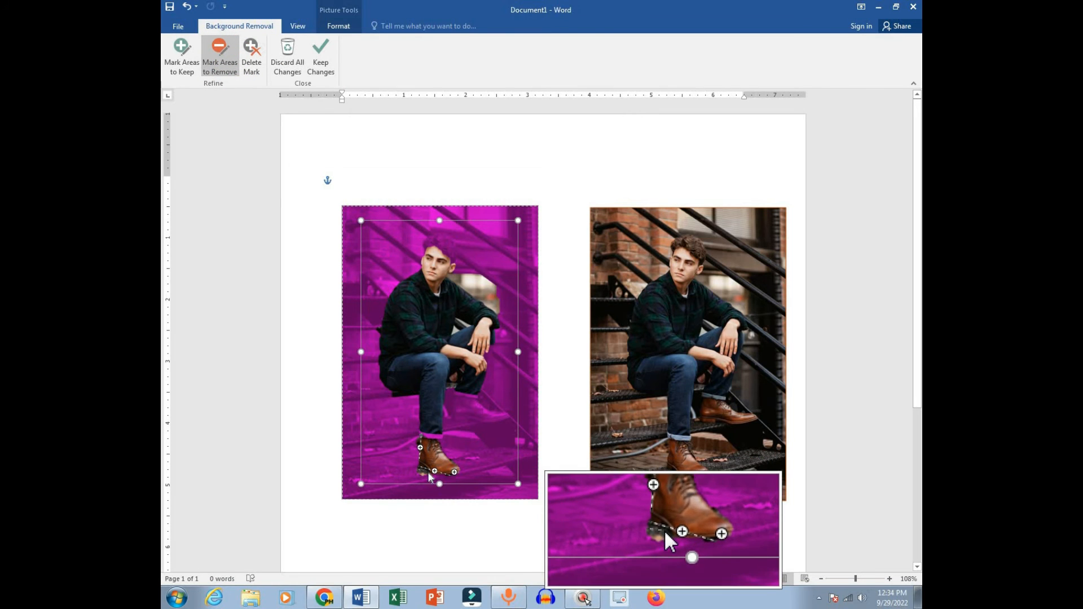
left_click_drag(446, 435, 463, 469)
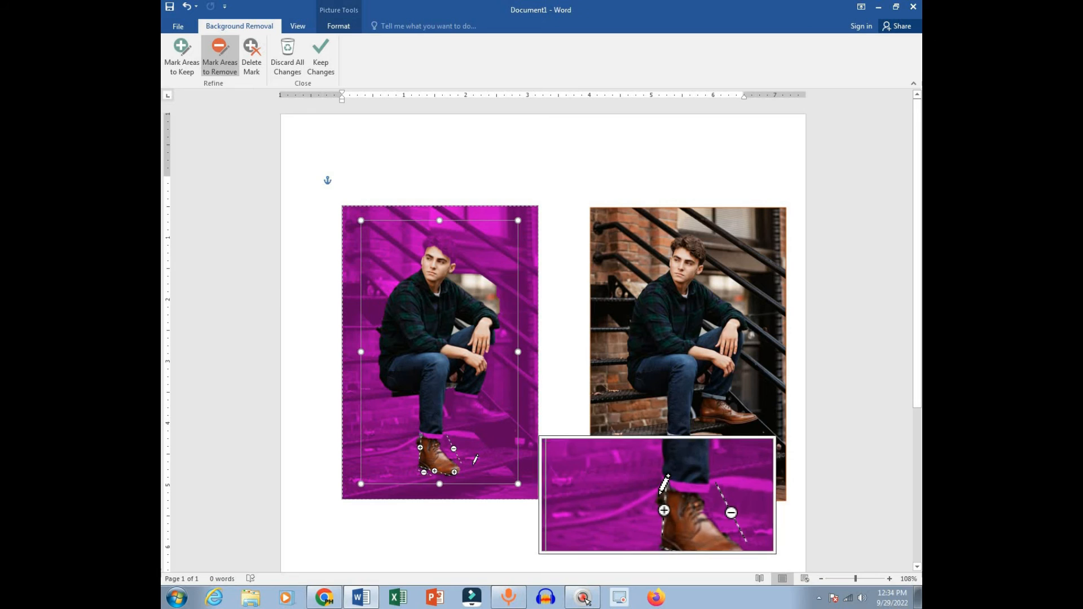
Step: Undo the last removal mark and mark the outline of the man's hair as an area to keep
left_click(875, 579)
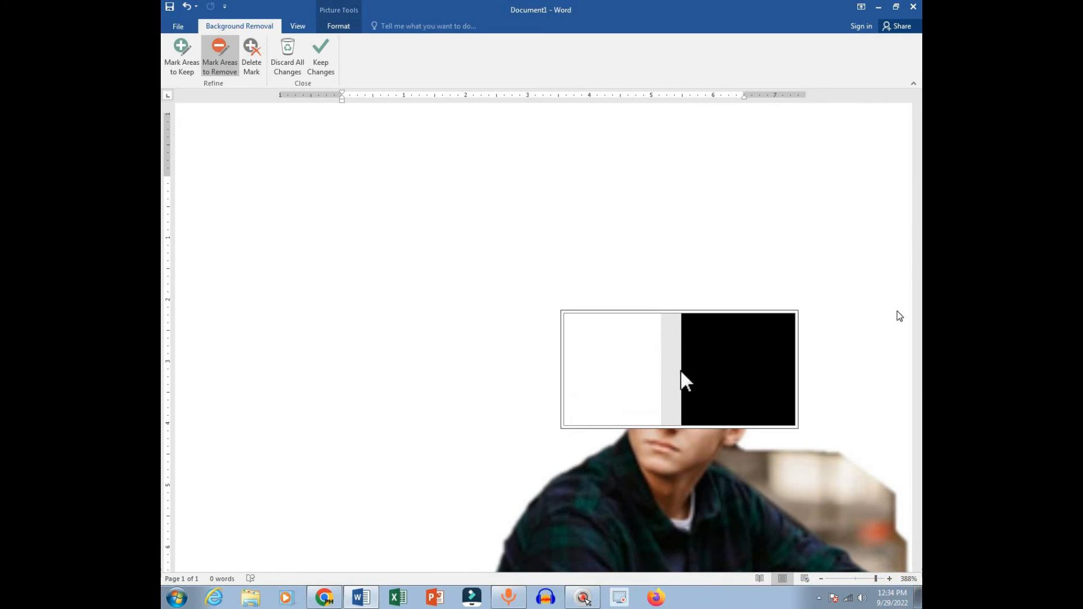
key("ctrl+z")
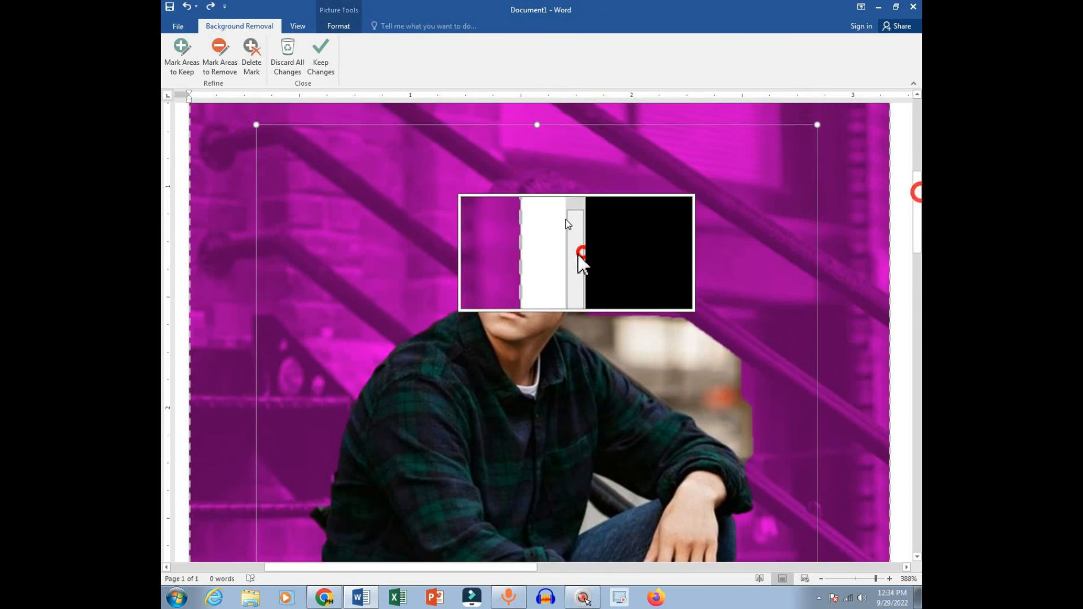
left_click(182, 57)
left_click(193, 51)
left_click(554, 187)
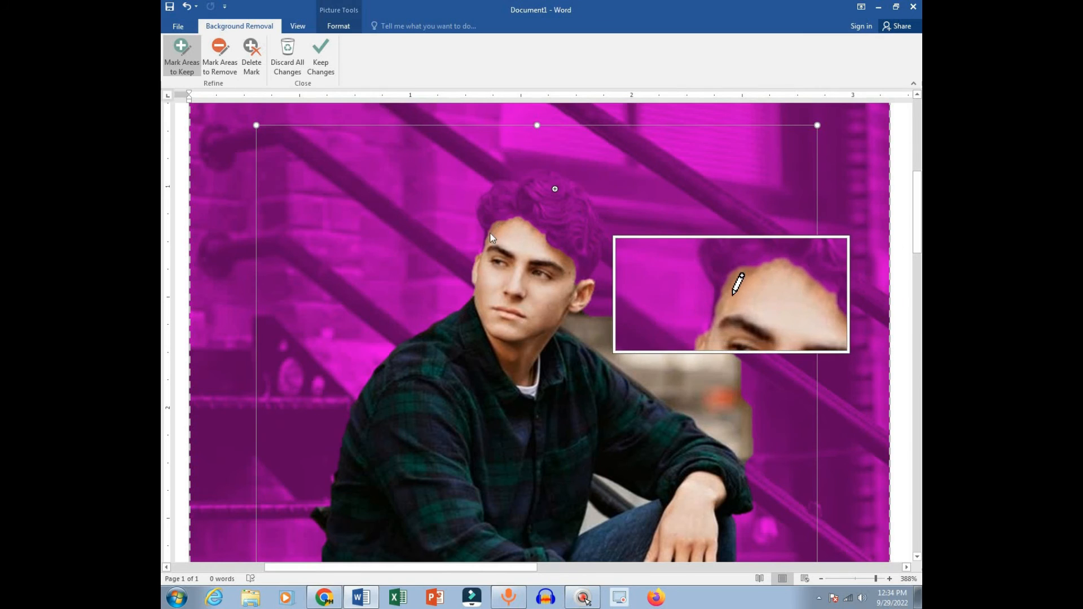
left_click_drag(484, 221, 494, 193)
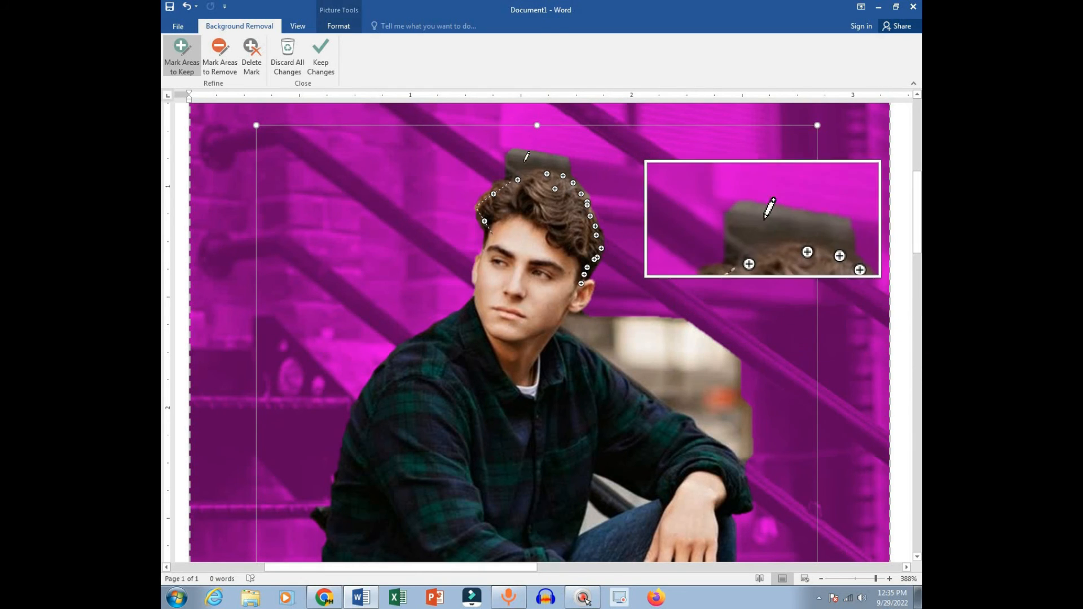
Step: Mark the background above the hair, behind the neck and beyond the shoulder as areas to remove
left_click(220, 53)
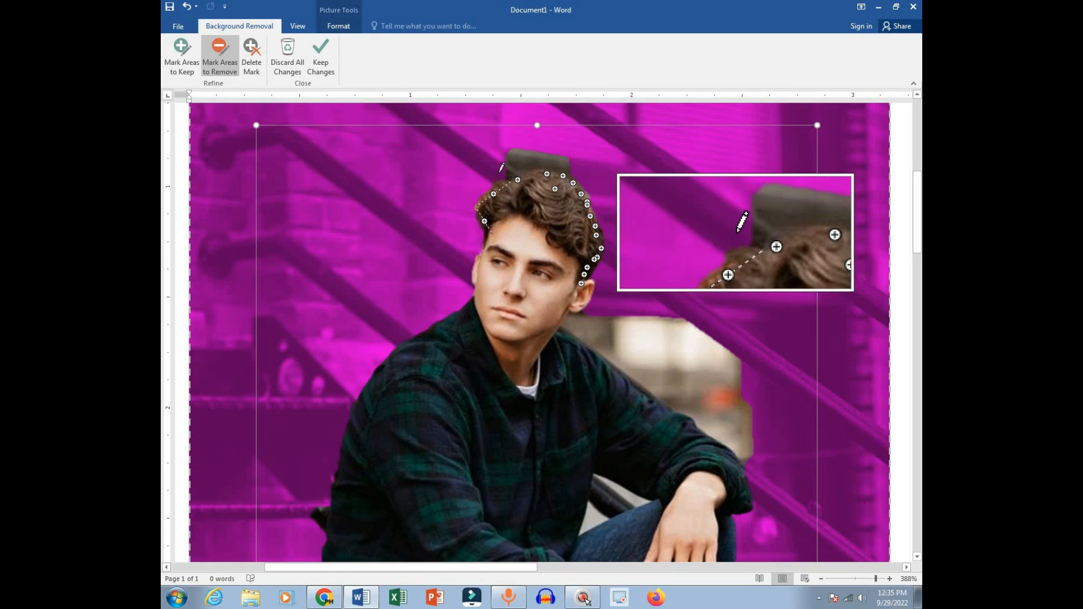
left_click_drag(534, 167, 545, 161)
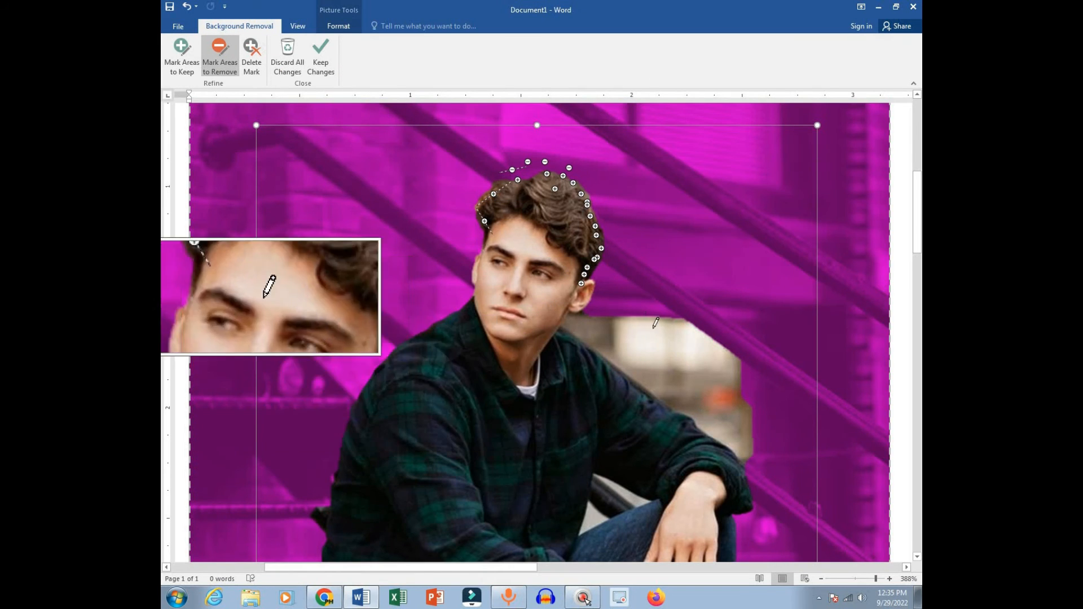
left_click_drag(606, 312, 724, 406)
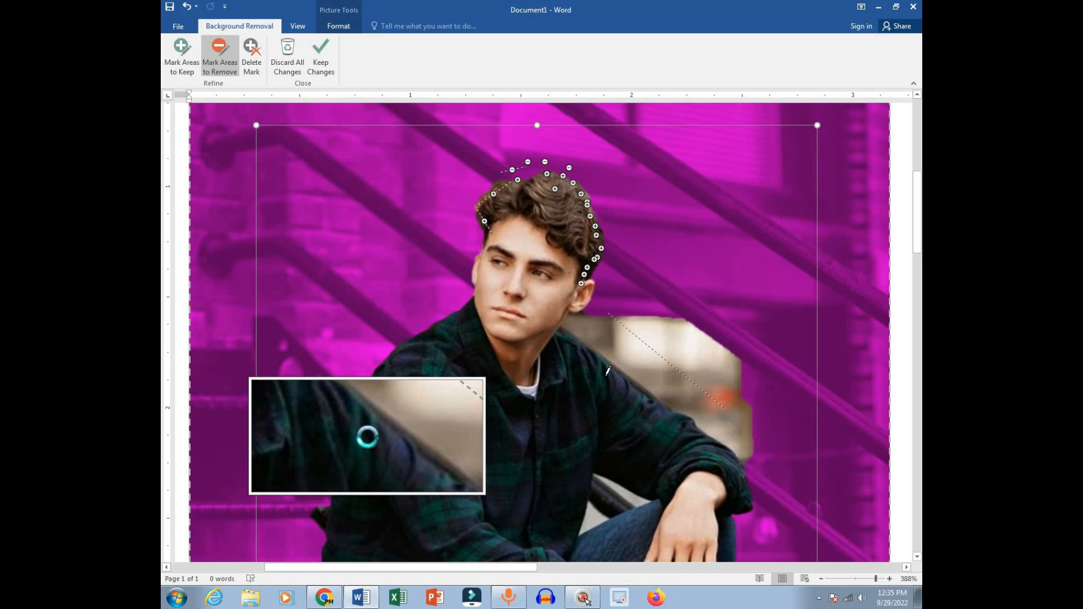
left_click(566, 324)
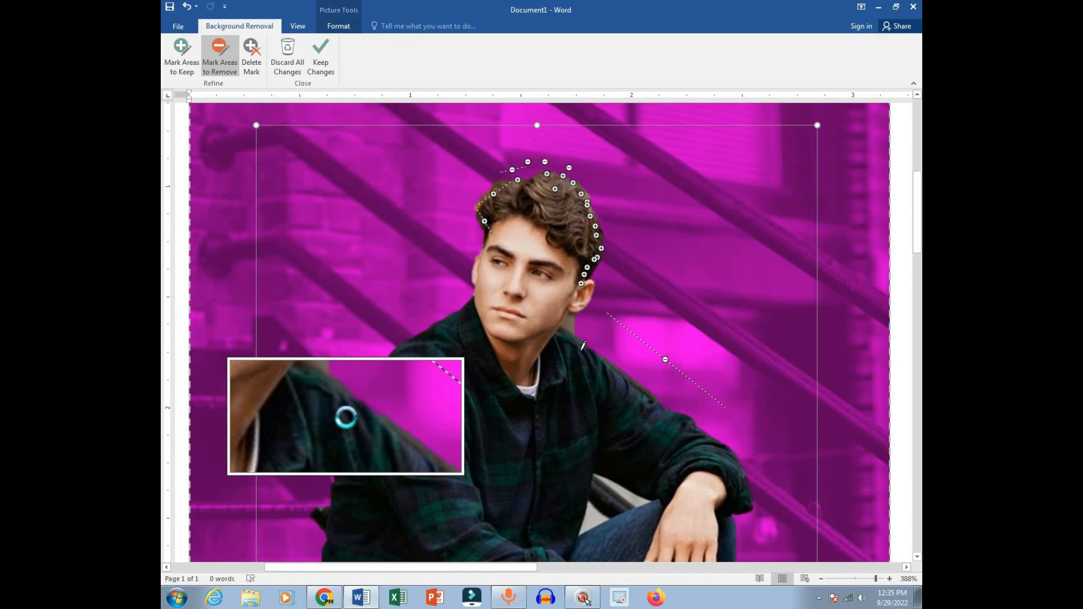
Step: Mark the background gap between the torso and thigh and the gaps between the legs as areas to remove
scroll(685, 366, "down", 15)
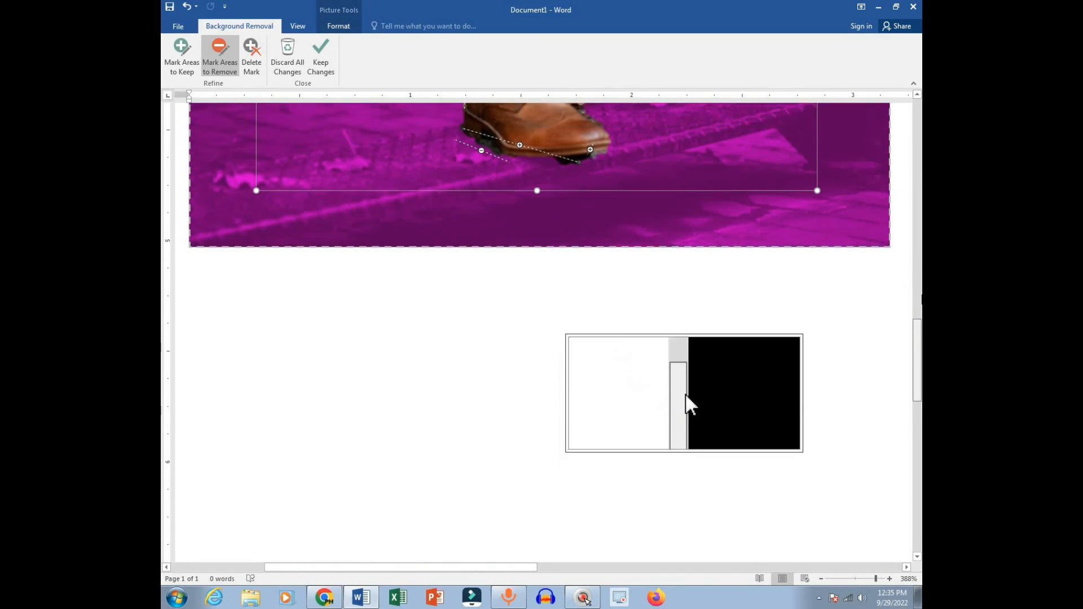
scroll(685, 394, "up", 8)
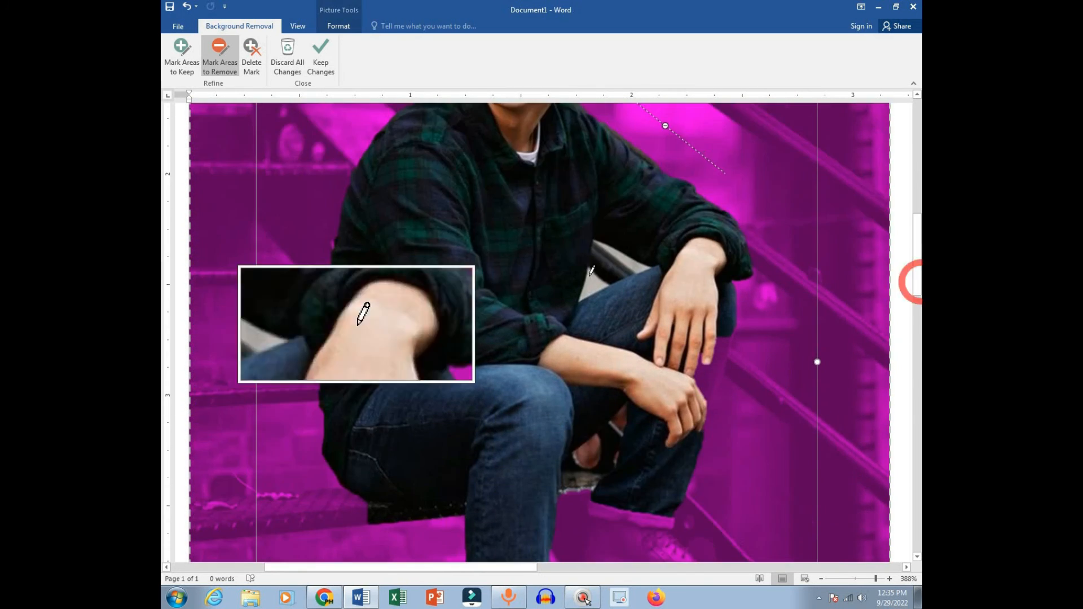
left_click(604, 262)
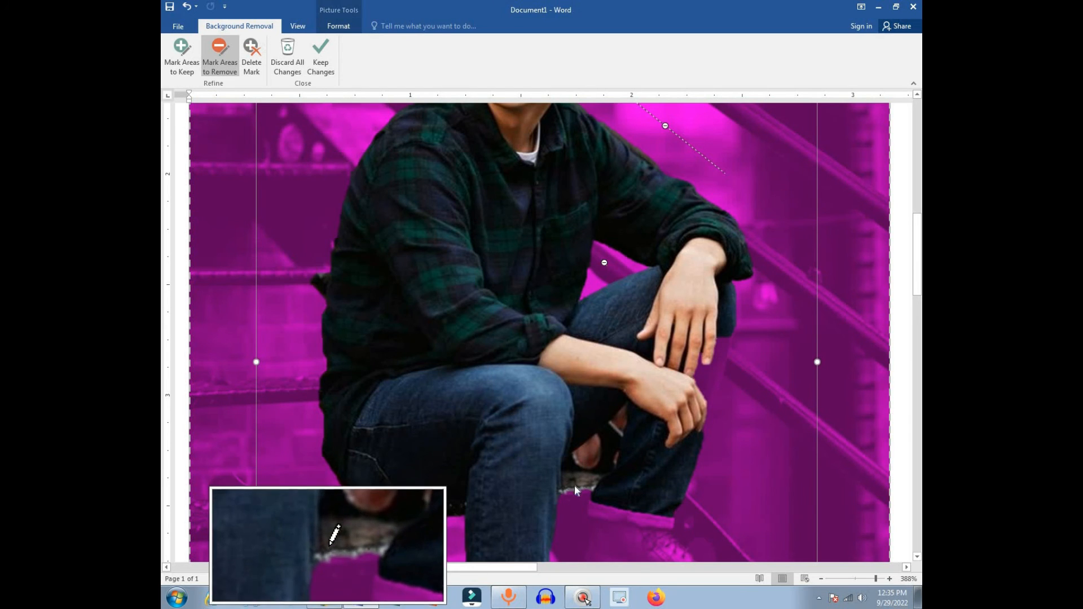
left_click_drag(567, 485, 587, 477)
mouse_move(610, 441)
left_mouse_down()
mouse_move(600, 472)
mouse_move(622, 418)
left_mouse_up()
left_click(606, 455)
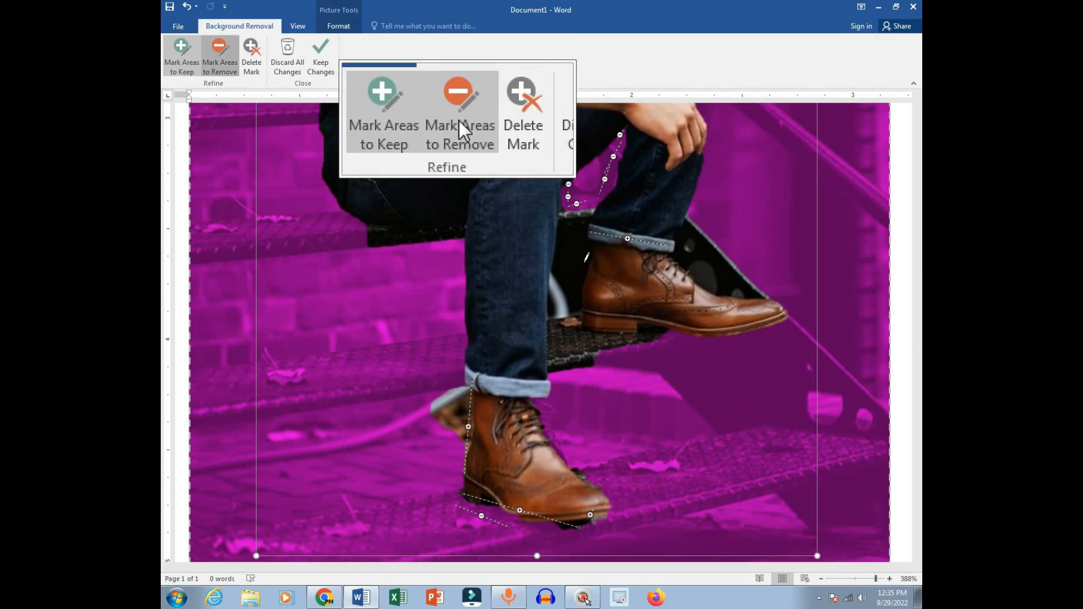
Step: Mark the background behind the raised boot's heel for removal and the boot itself as an area to keep
left_click(220, 61)
left_click_drag(579, 206, 564, 326)
left_click_drag(564, 326, 562, 331)
left_click_drag(606, 249, 721, 328)
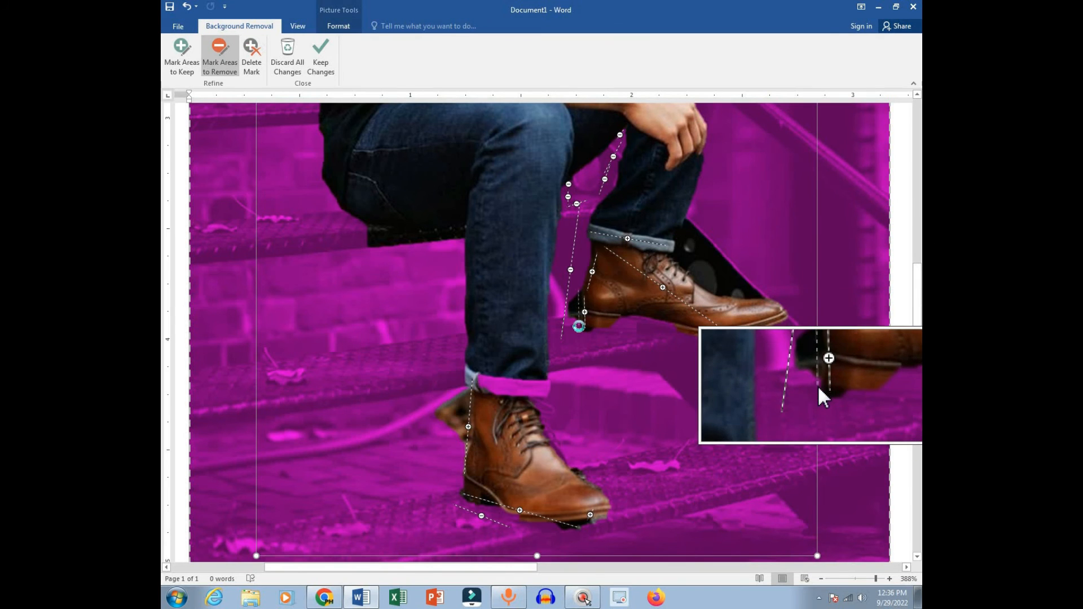
left_click(579, 326)
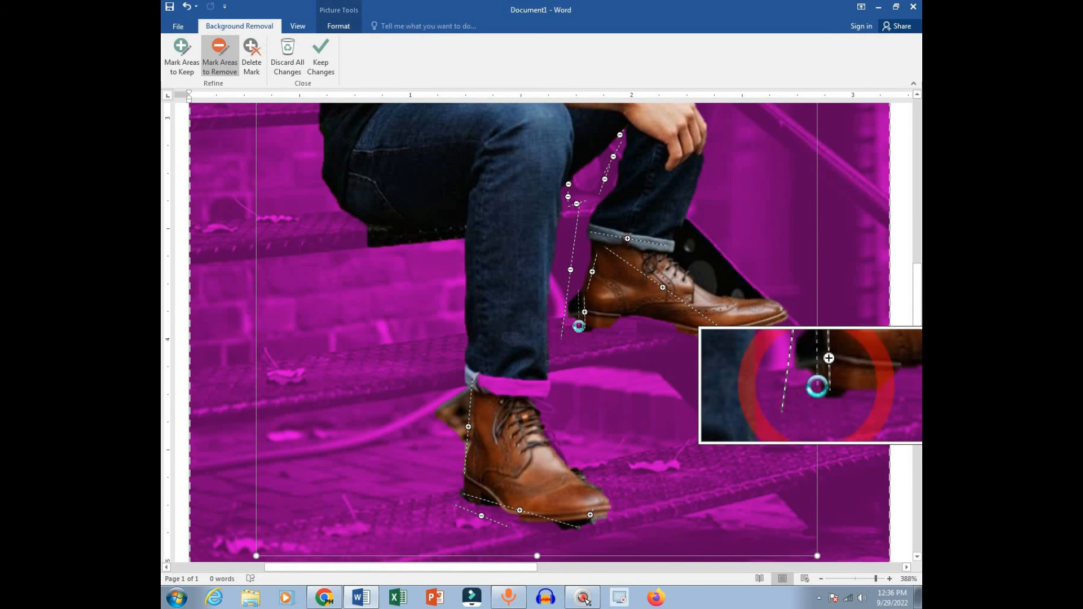
Step: Mark the raised boot's sole to keep, and the background beneath it and beside the trouser cuff to remove
left_click(180, 65)
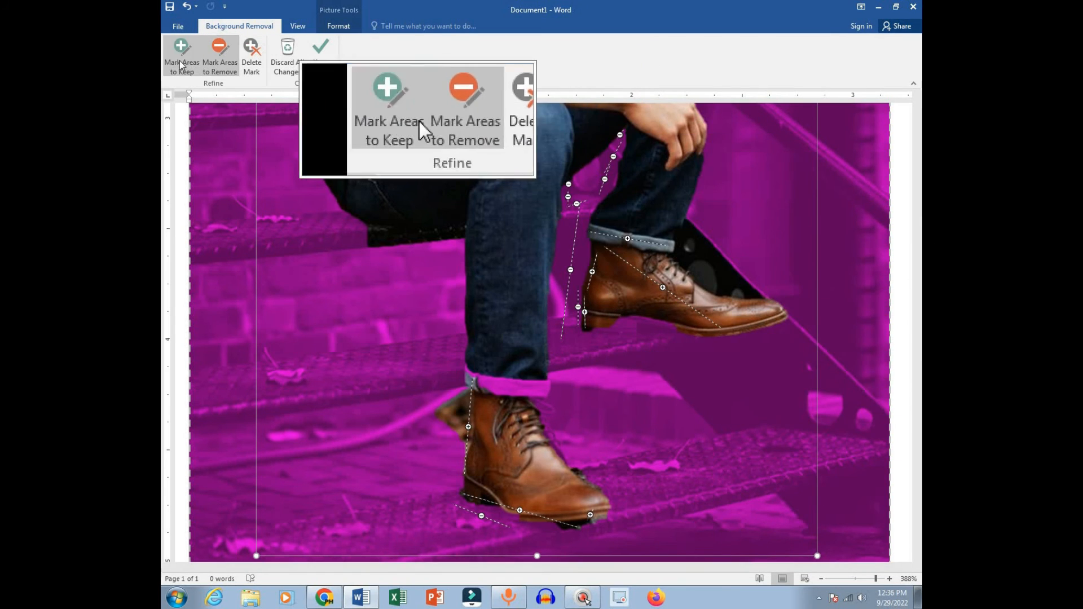
left_click_drag(602, 323, 683, 331)
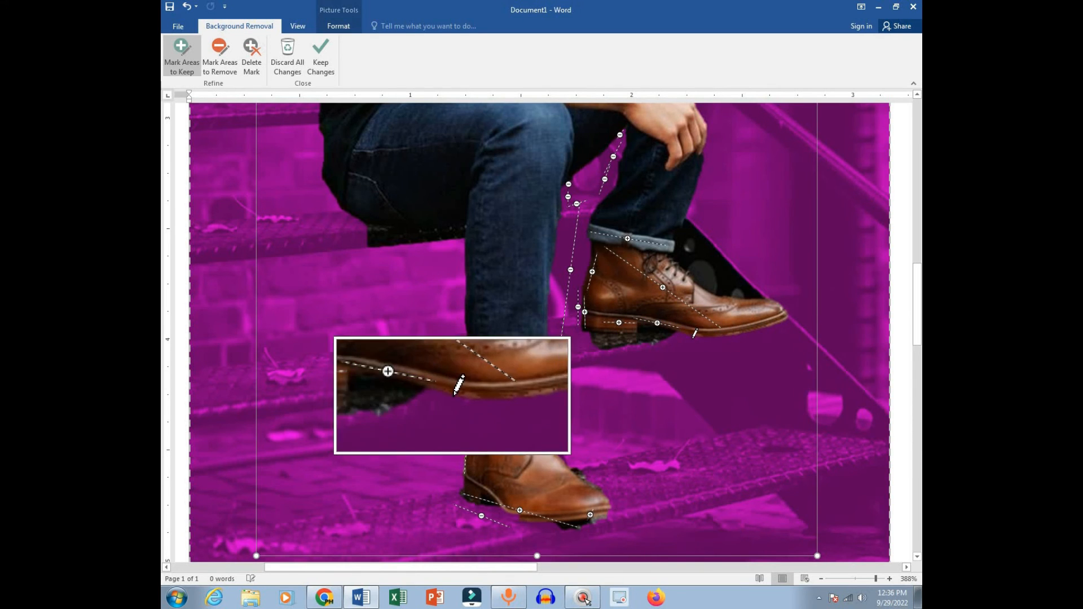
left_click(218, 62)
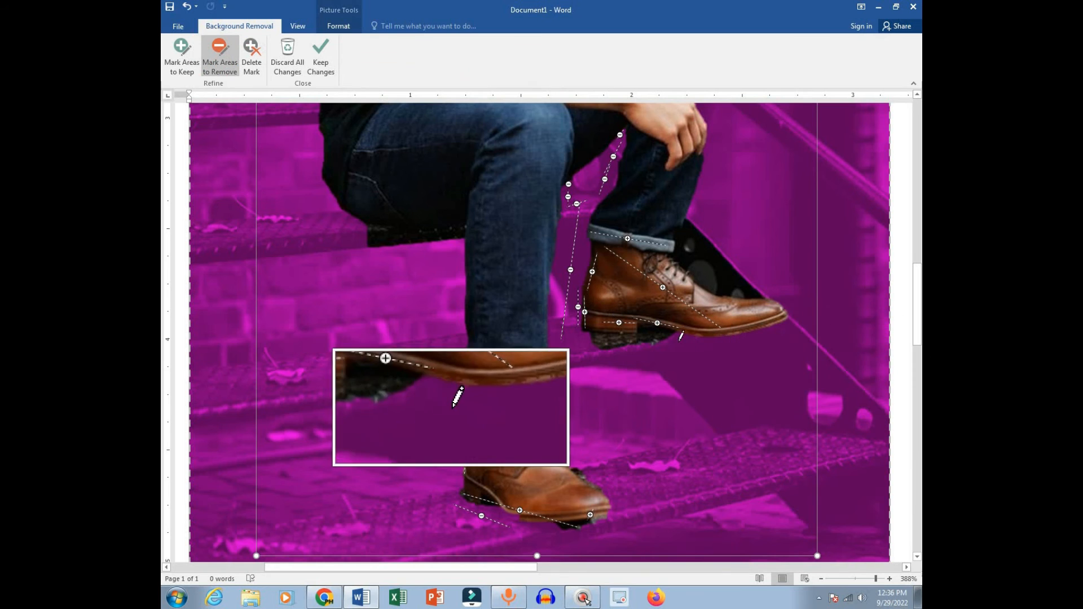
left_click_drag(645, 332, 677, 341)
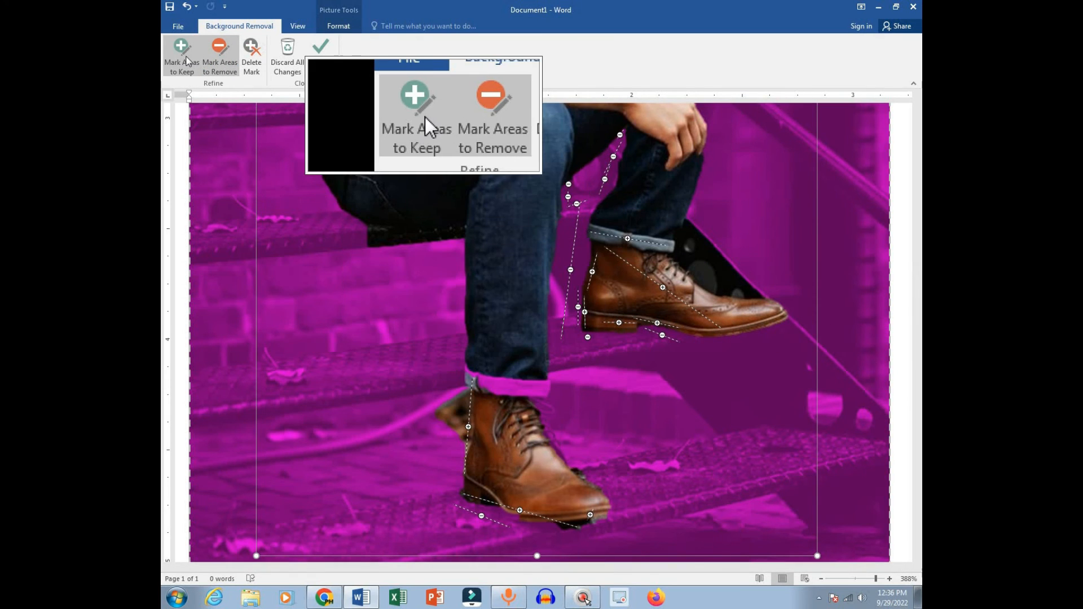
left_click_drag(687, 228, 688, 252)
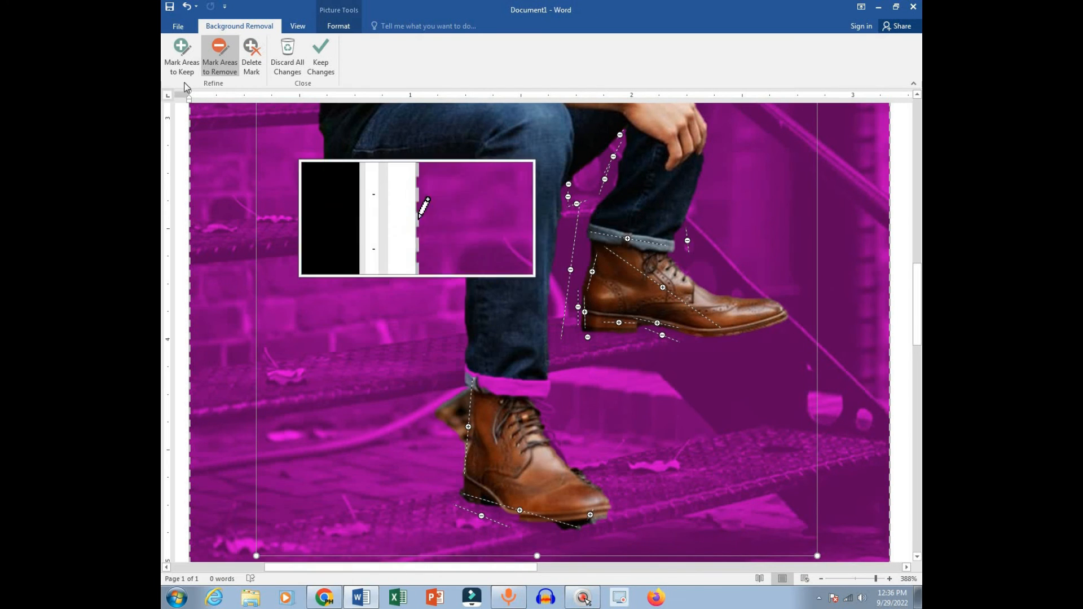
Step: Refine the lower boot's sole edge with further keep and remove marks
left_click(182, 60)
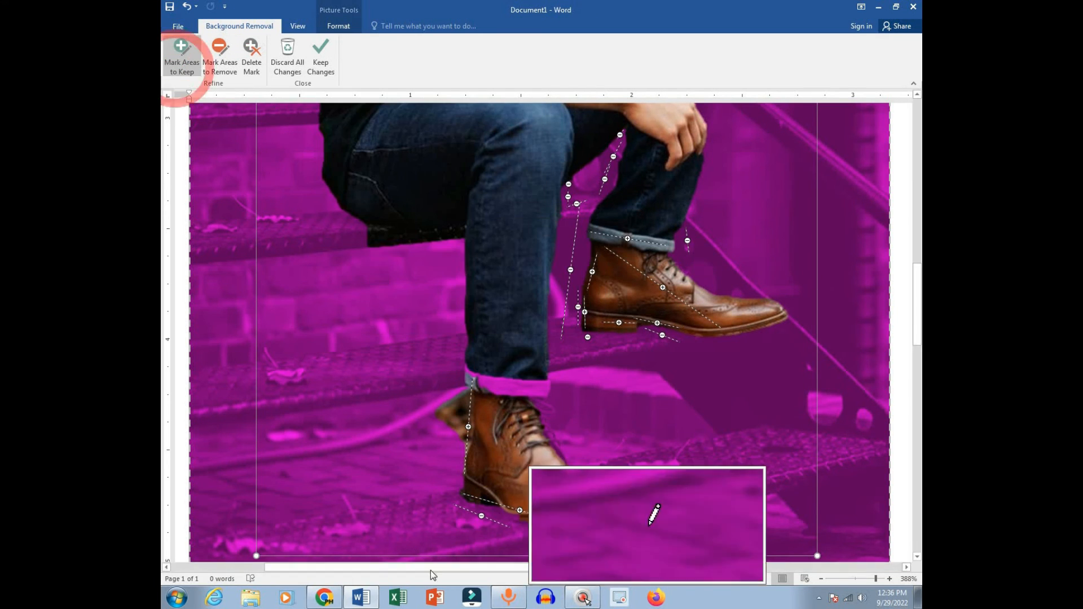
left_click(506, 515)
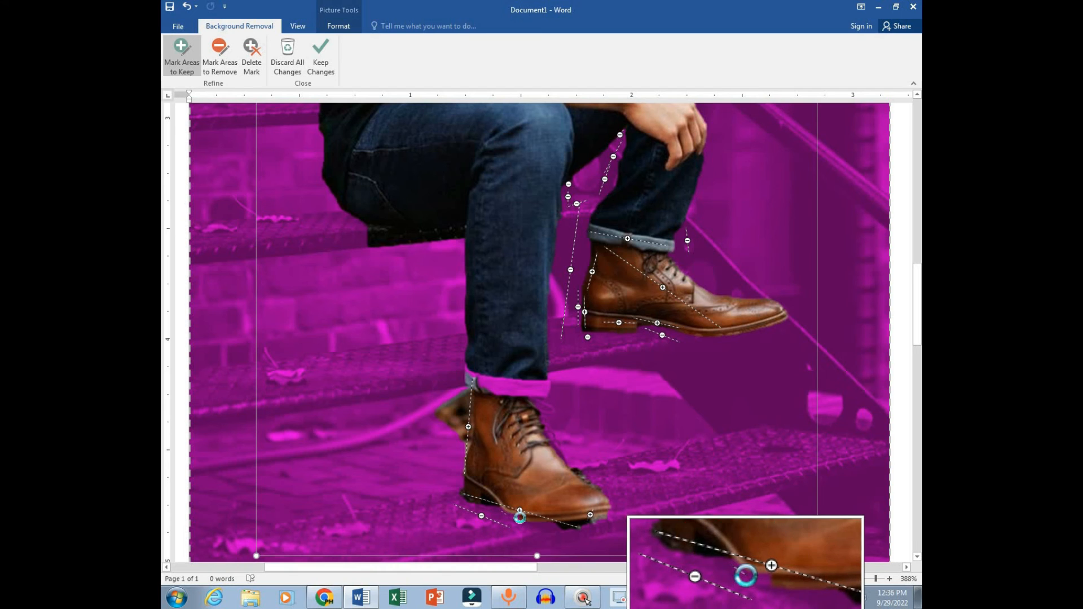
left_click(214, 66)
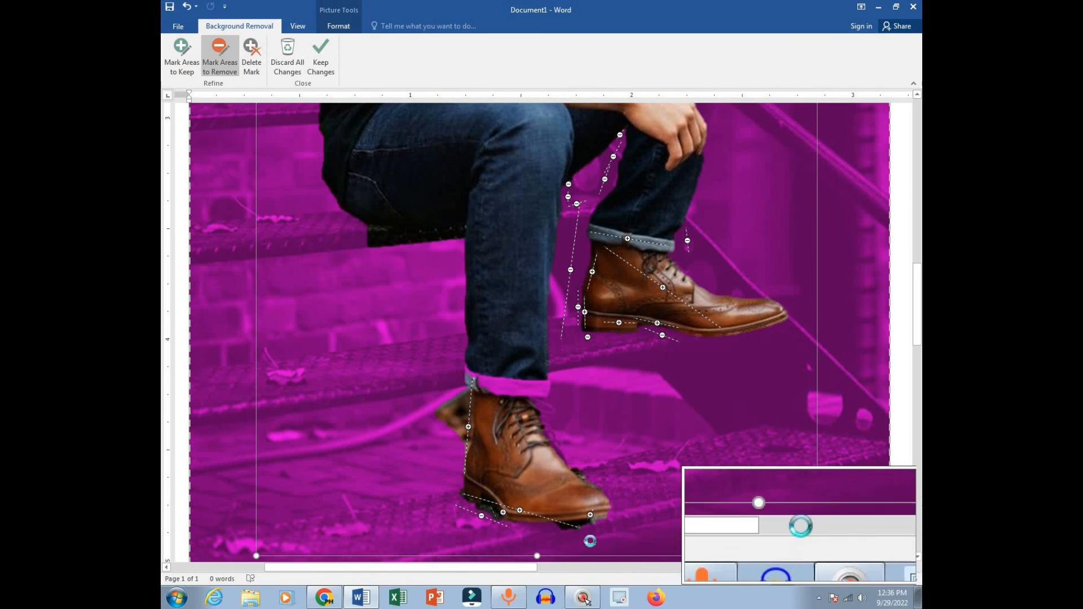
left_click(179, 61)
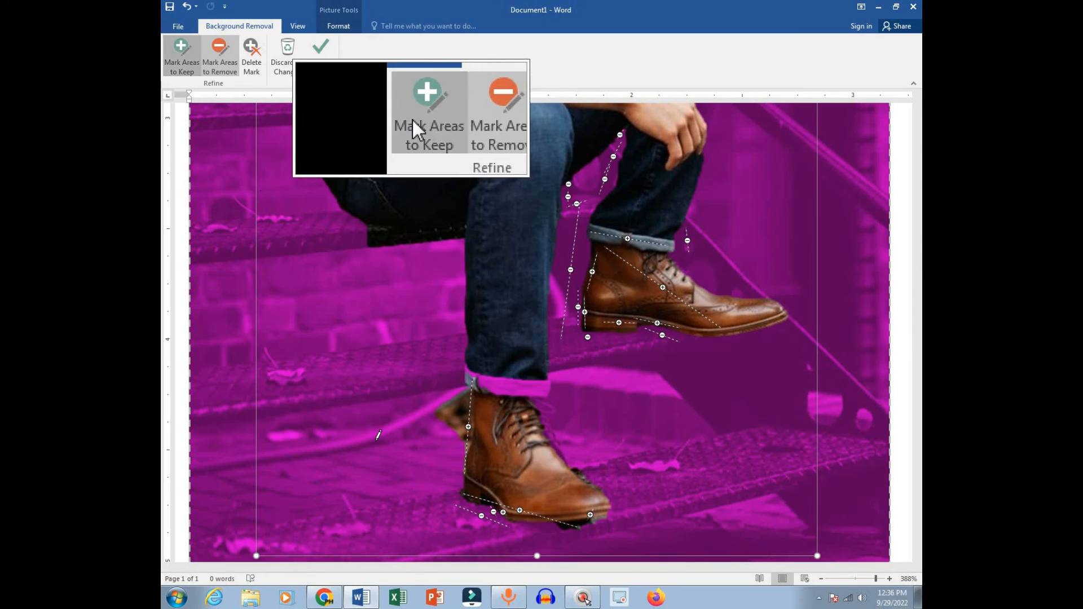
left_click(546, 525)
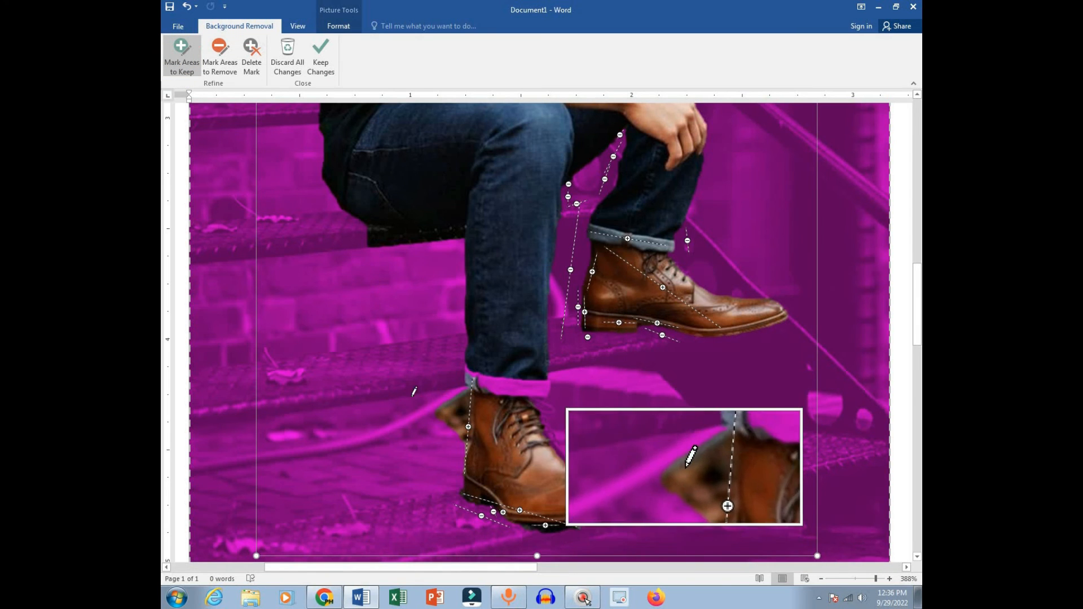
Step: Keep the background removal changes on the left photo
left_click(225, 50)
left_click_drag(919, 280, 920, 204)
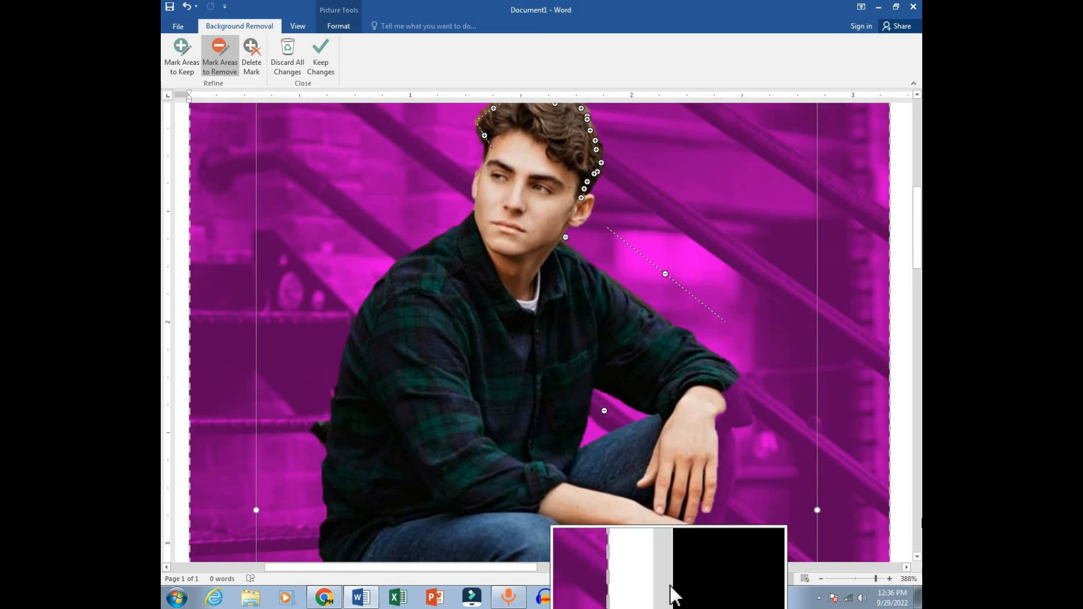
left_click(856, 579)
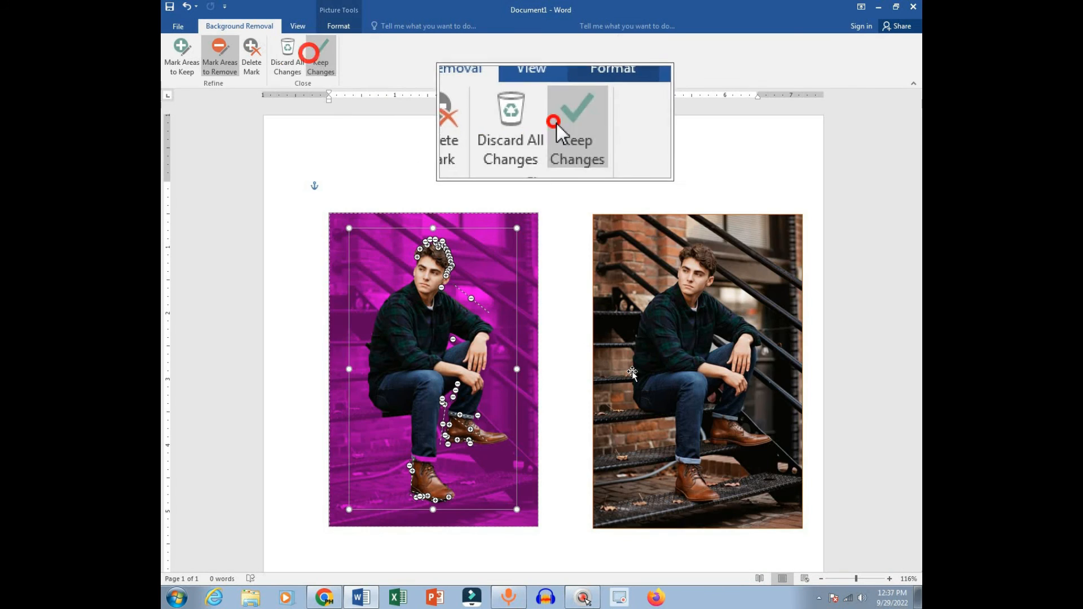
left_click(310, 53)
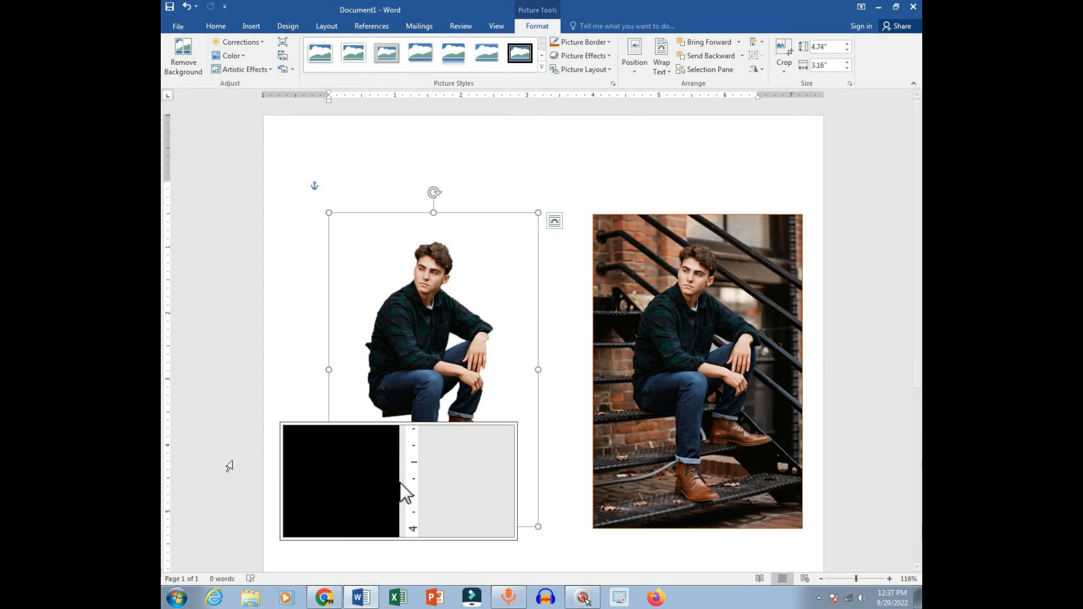
Step: Mark the remaining background strip beneath the seated man's thigh for removal in the left photo and keep the changes
left_click(183, 56)
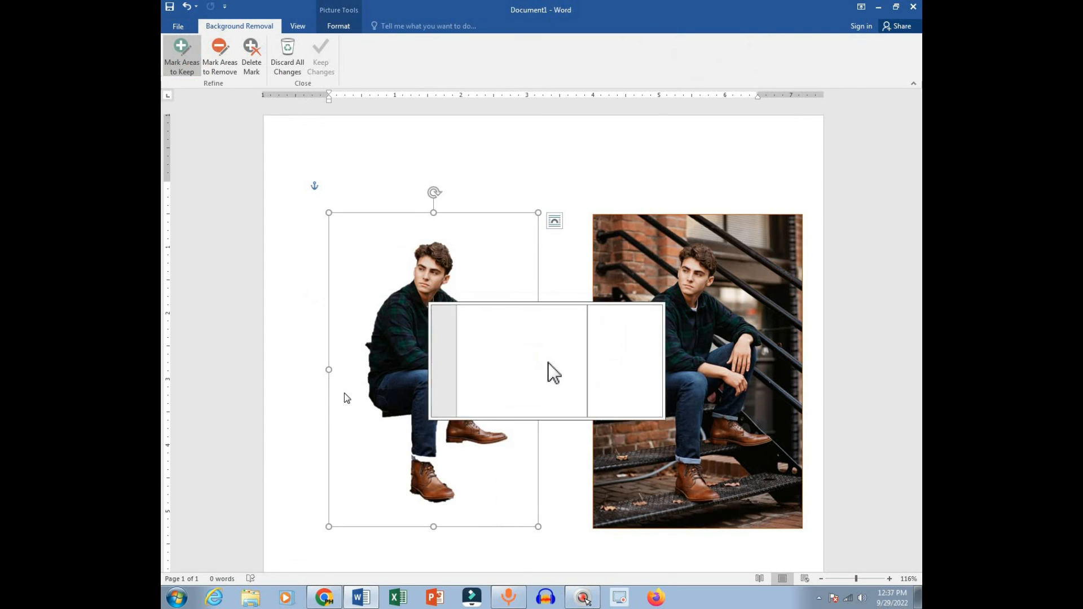
left_click(220, 56)
left_click_drag(384, 416, 405, 414)
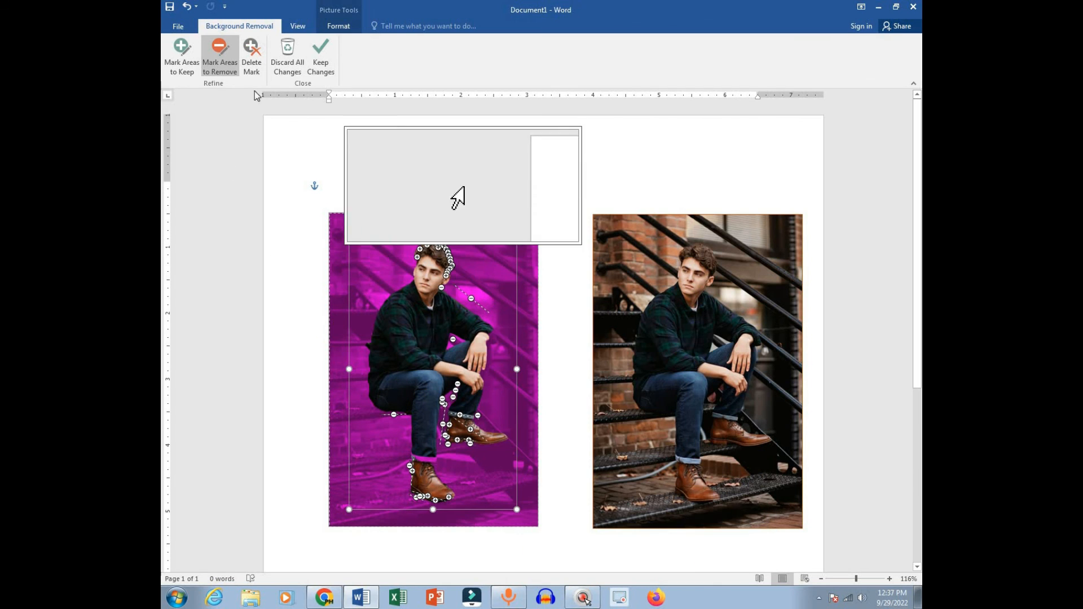
left_click(320, 57)
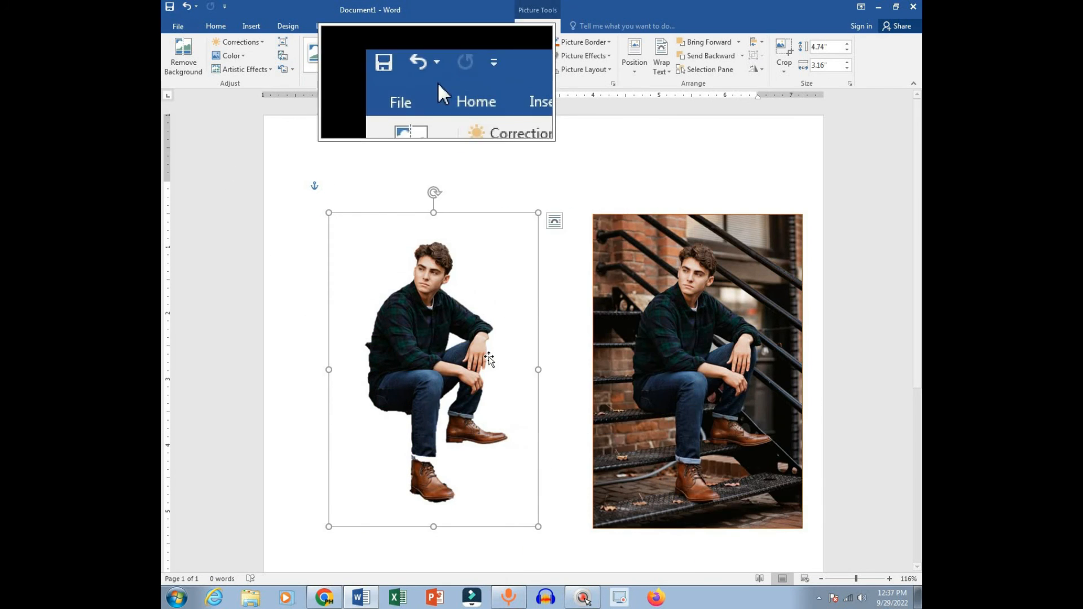
Step: Apply the strongest sharpening preset and the middle brightness/contrast preset in the fourth row to the cut-out photo
scroll(489, 316, "down", 1)
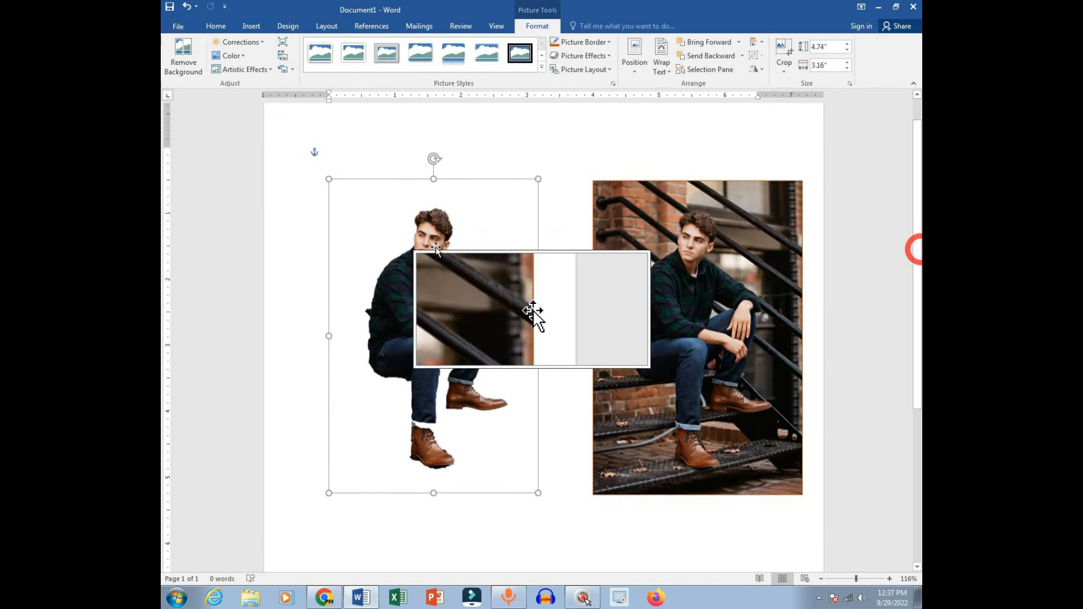
left_click(250, 42)
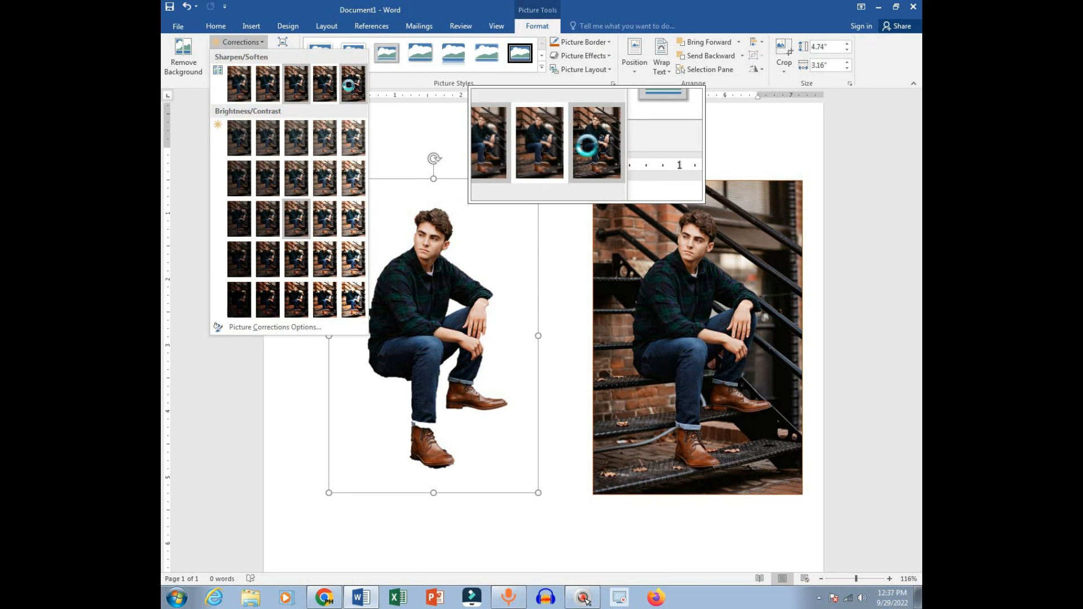
left_click(349, 89)
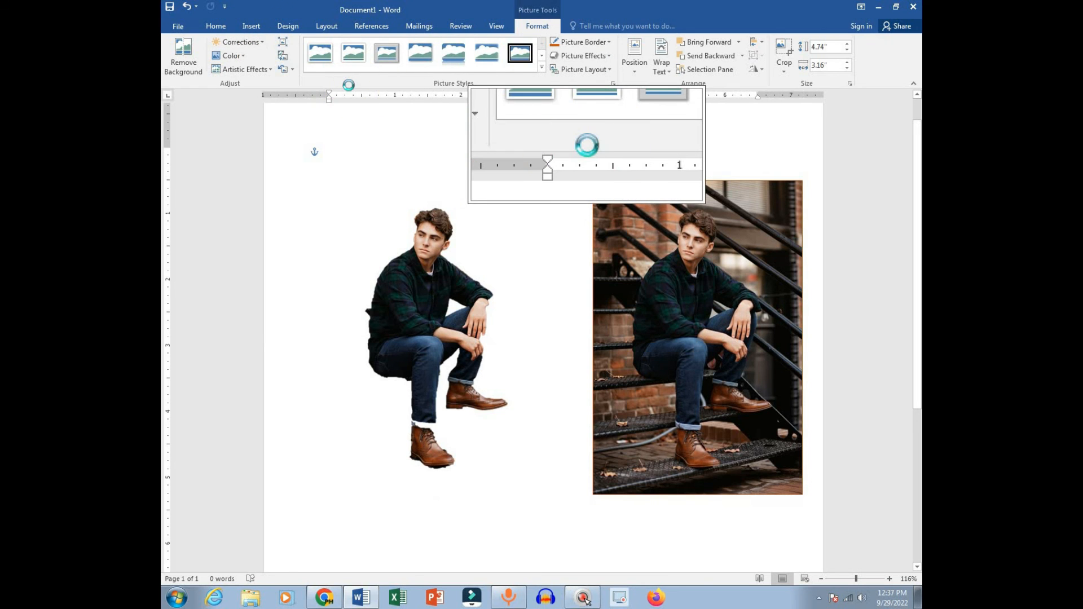
left_click(249, 42)
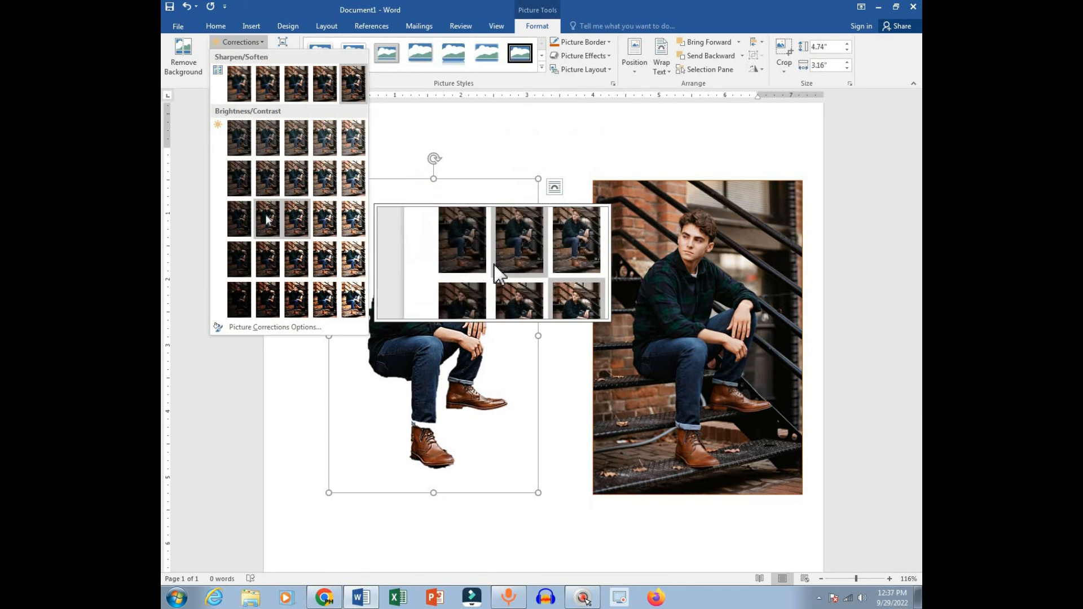
left_click(288, 261)
Step: Try a stronger colour saturation preset on the cut-out photo
left_click(231, 56)
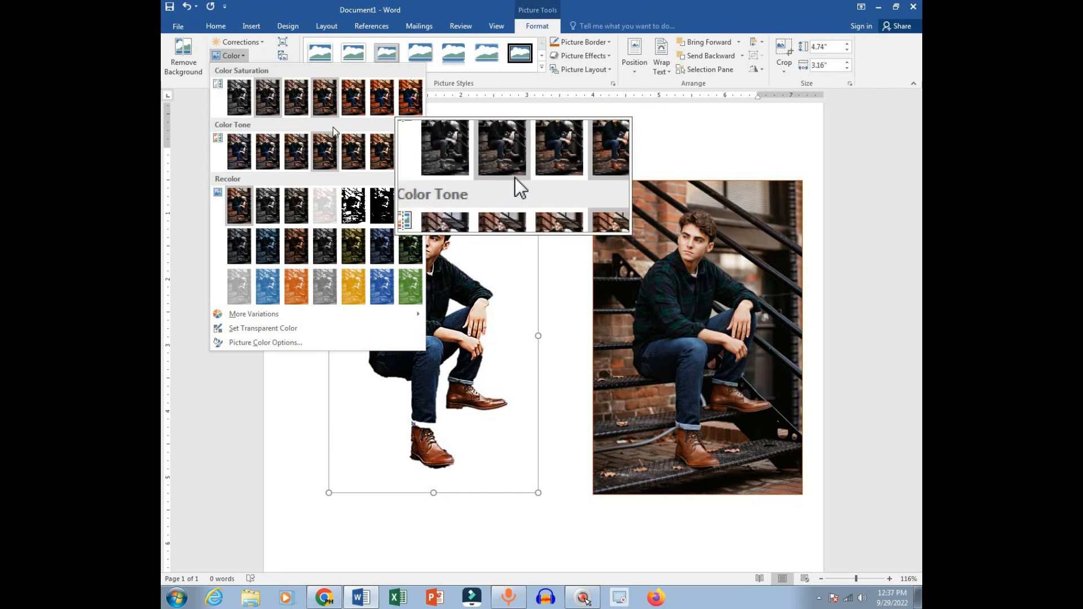
left_click(354, 102)
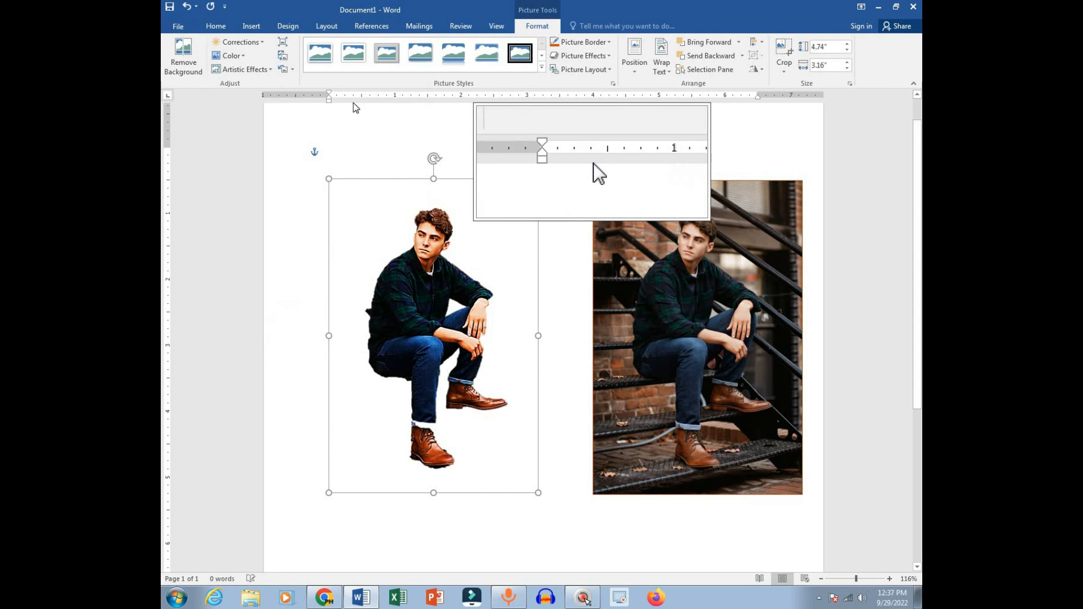
left_click(240, 56)
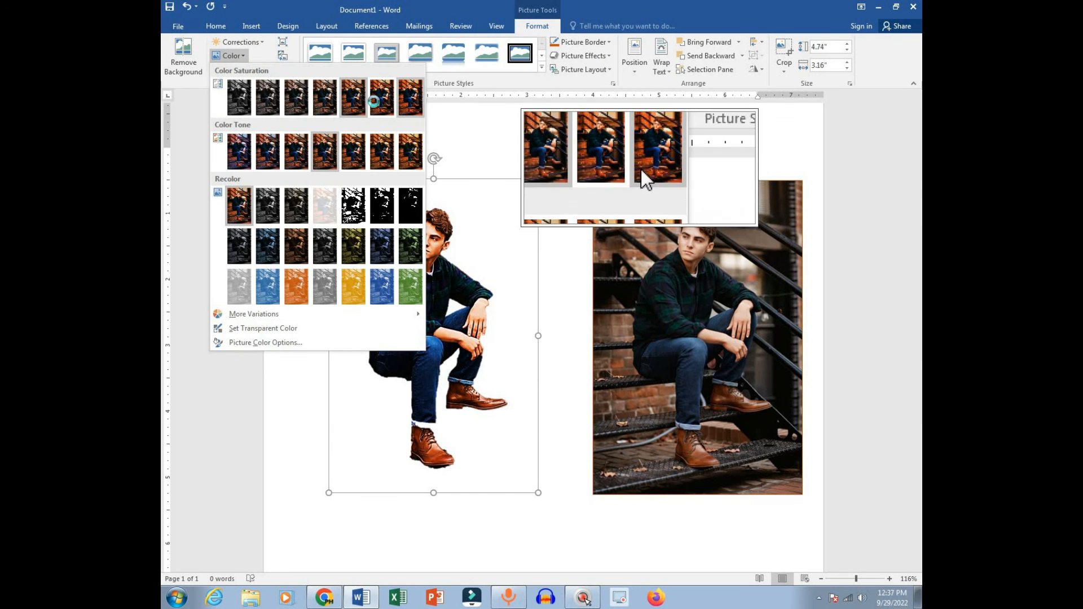
left_click(344, 97)
Step: Apply the second Sharpen/Soften correction preset to the cut-out photo
left_click(269, 69)
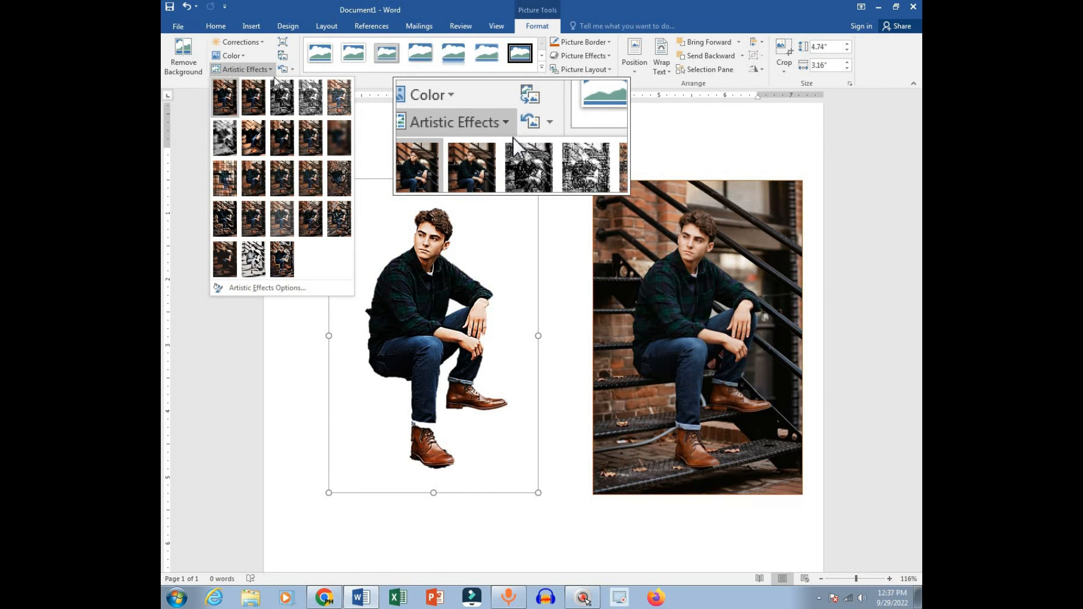
left_click(239, 43)
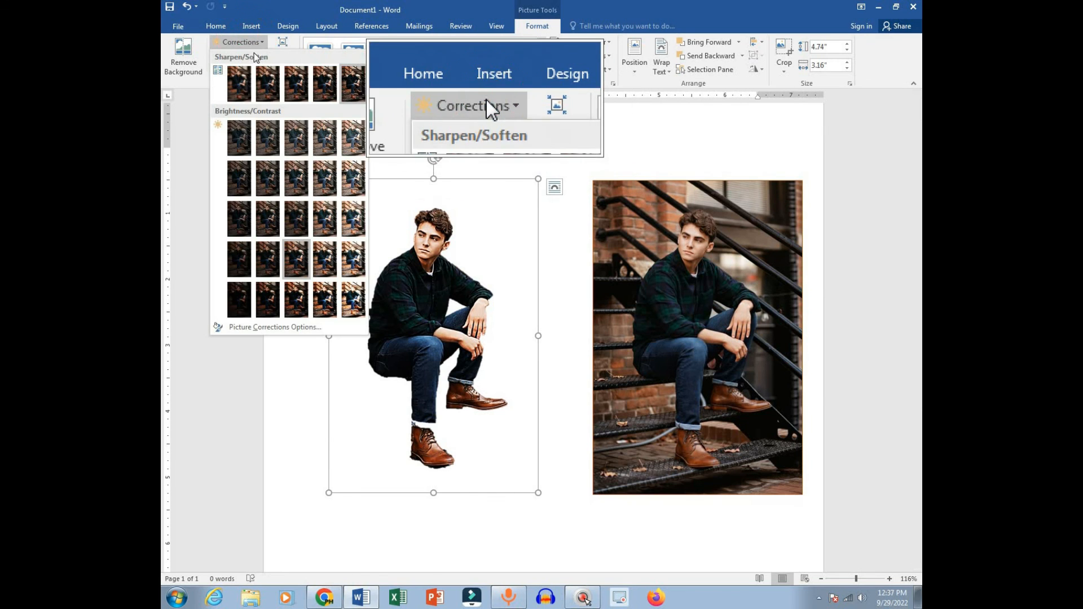
left_click(268, 80)
left_click_drag(921, 248, 920, 297)
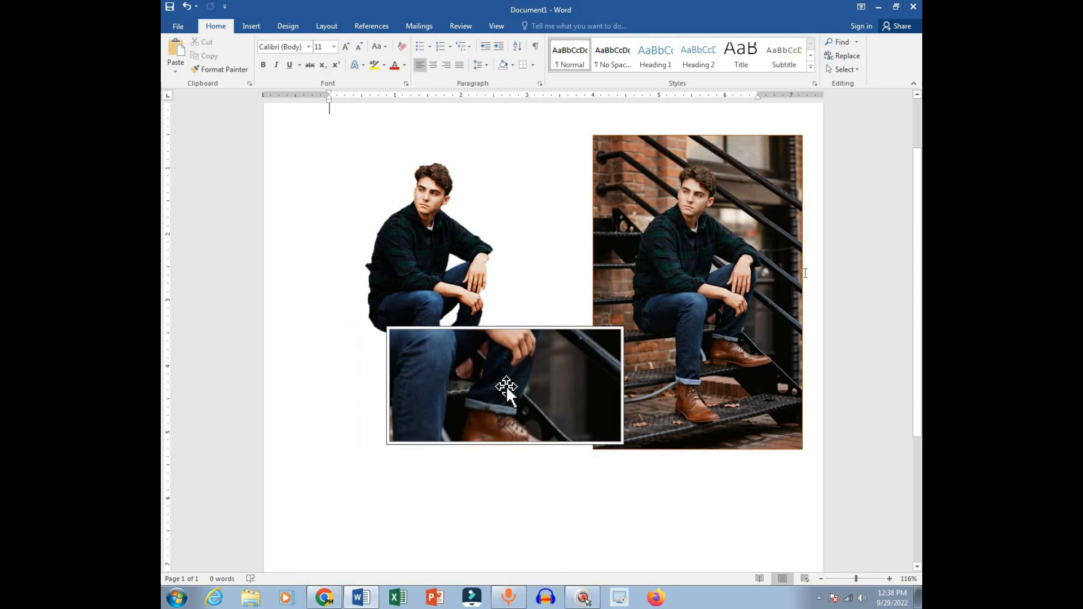
scroll(506, 332, "up", 3)
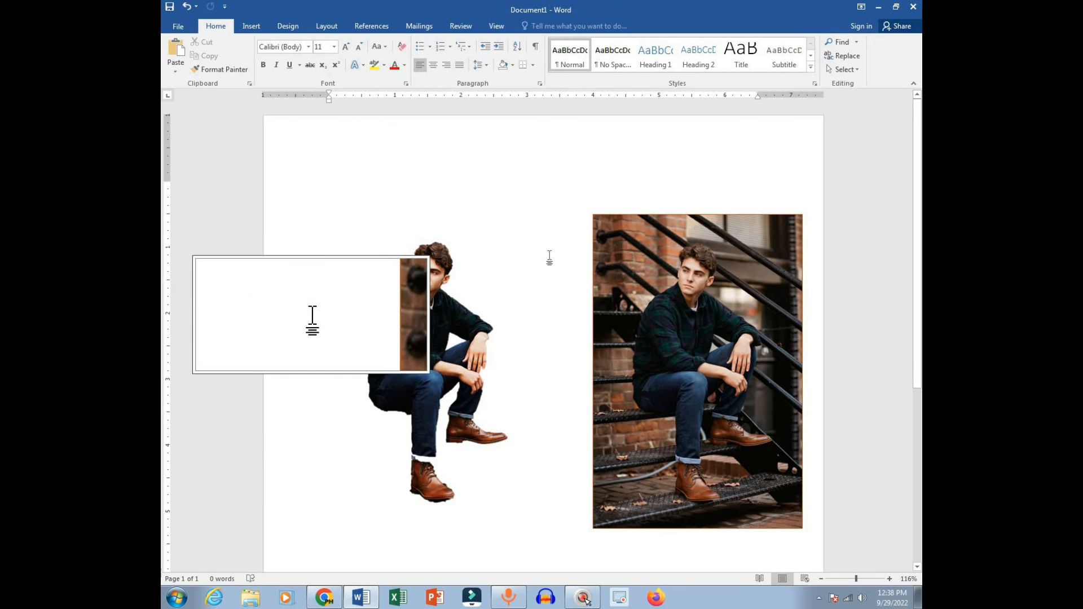
Step: Review the commands for inserting local and online pictures, and the picture formatting tools for the cut-out photo
left_click(251, 26)
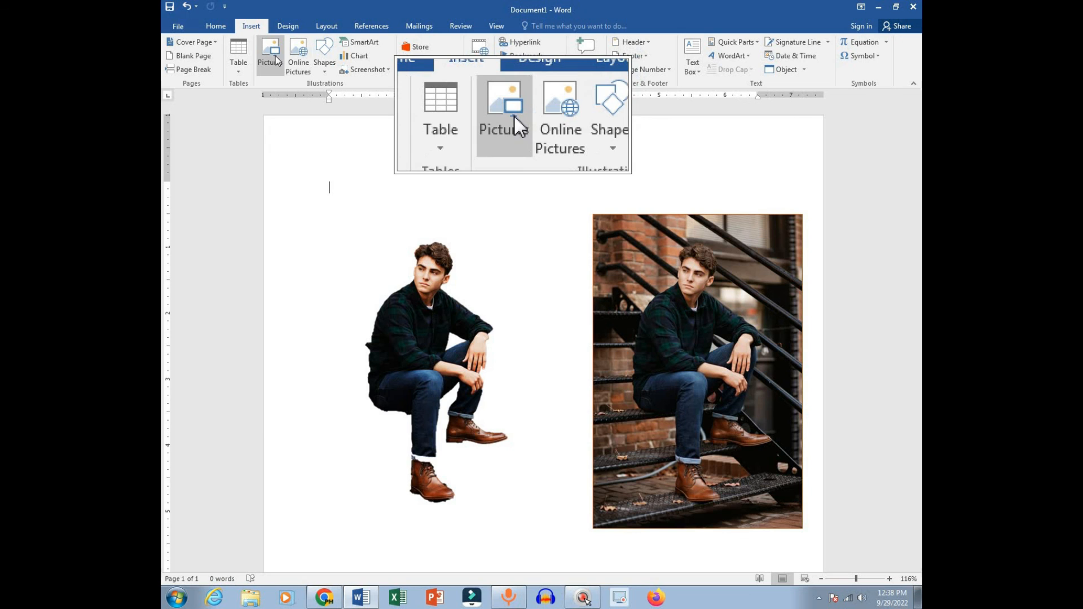
left_click(299, 62)
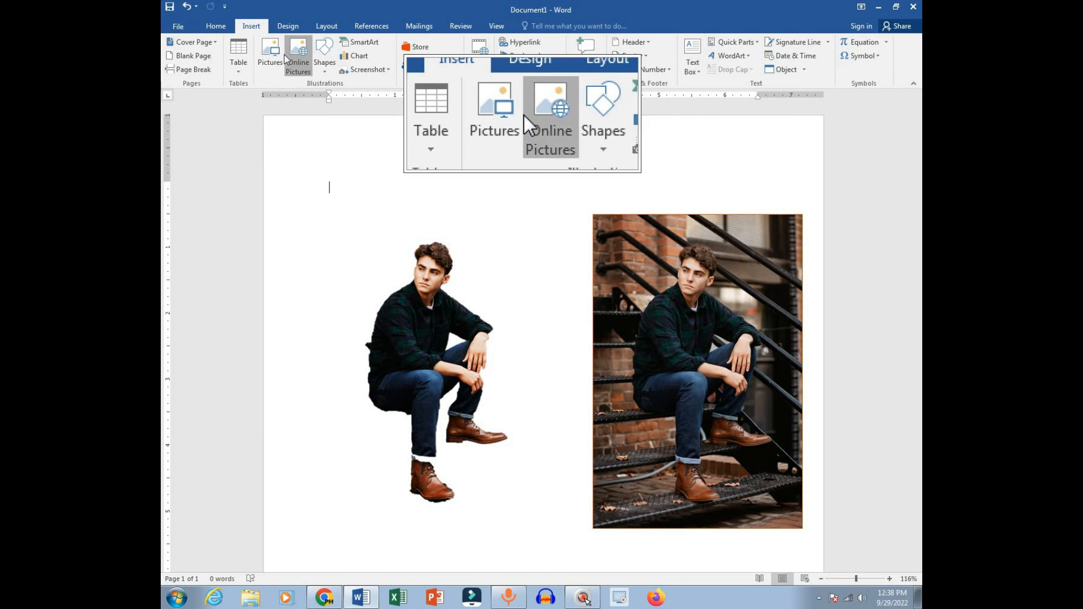
left_click(593, 324)
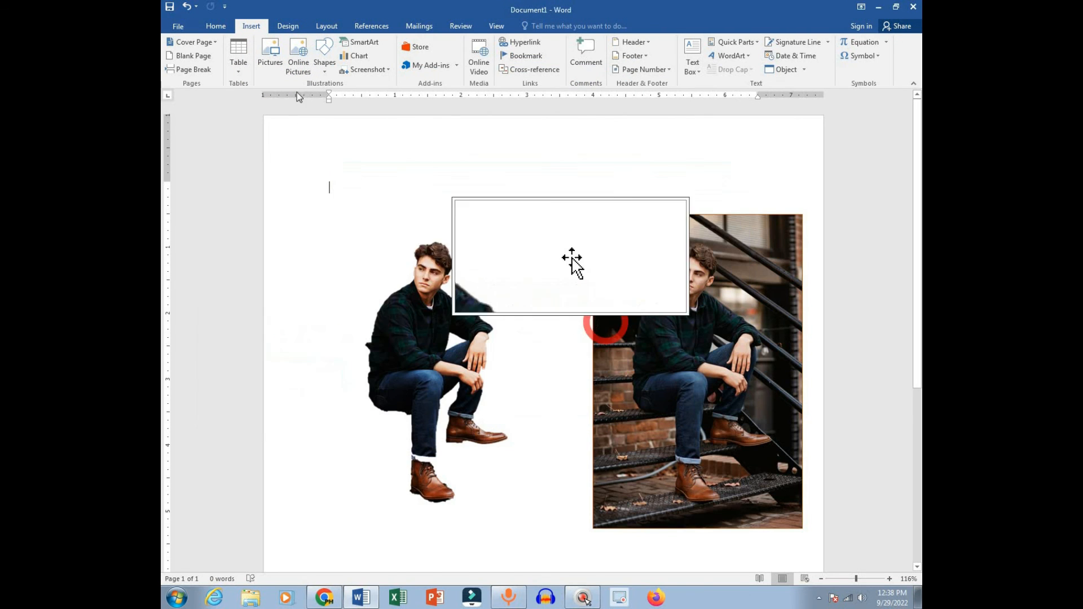
left_click(265, 54)
left_click(575, 62)
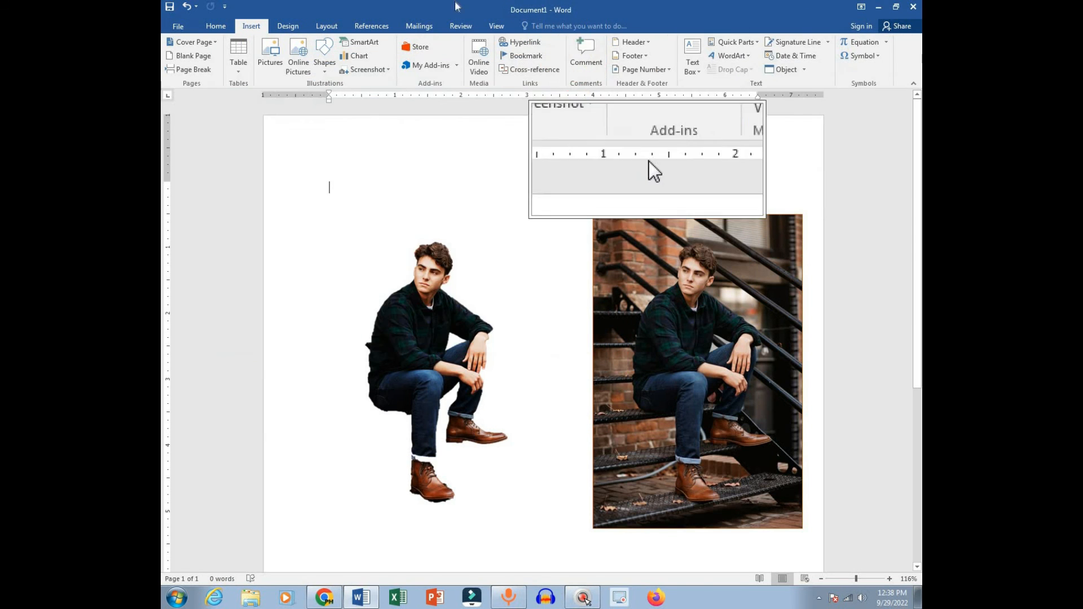
left_click(402, 349)
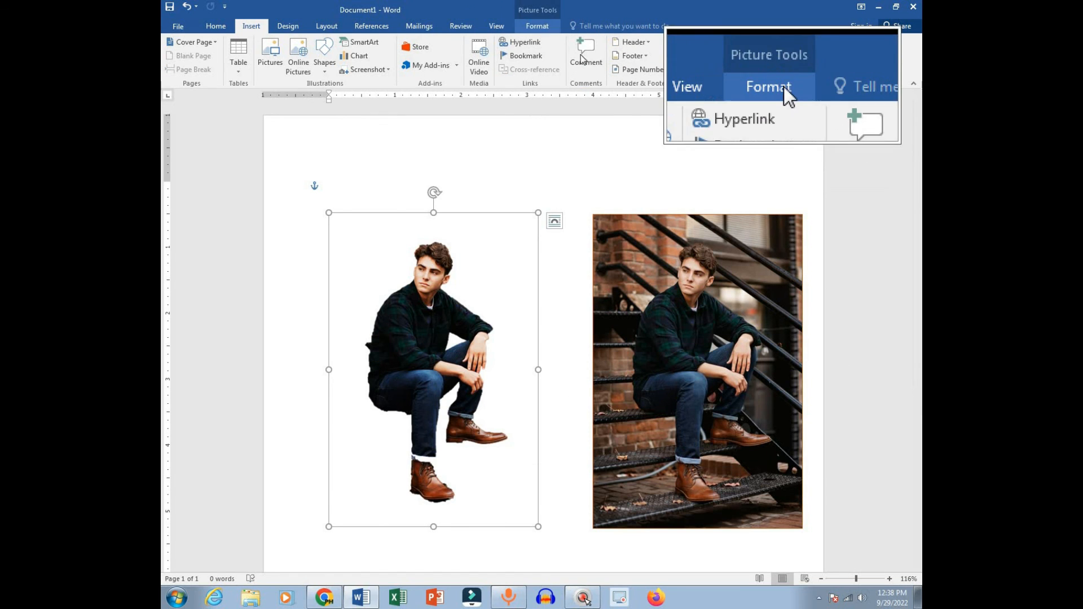
left_click(536, 26)
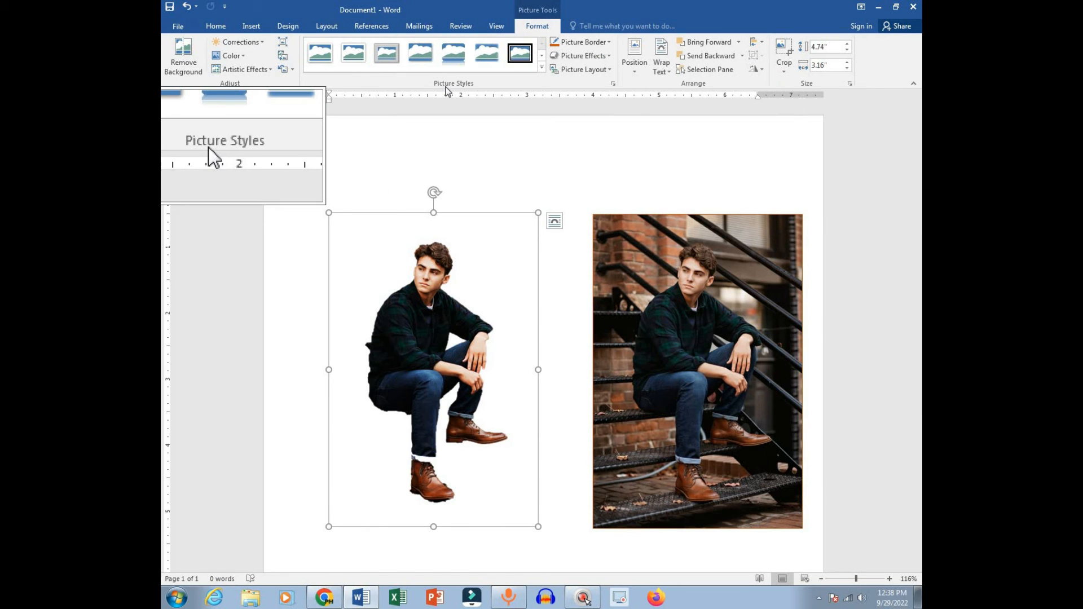